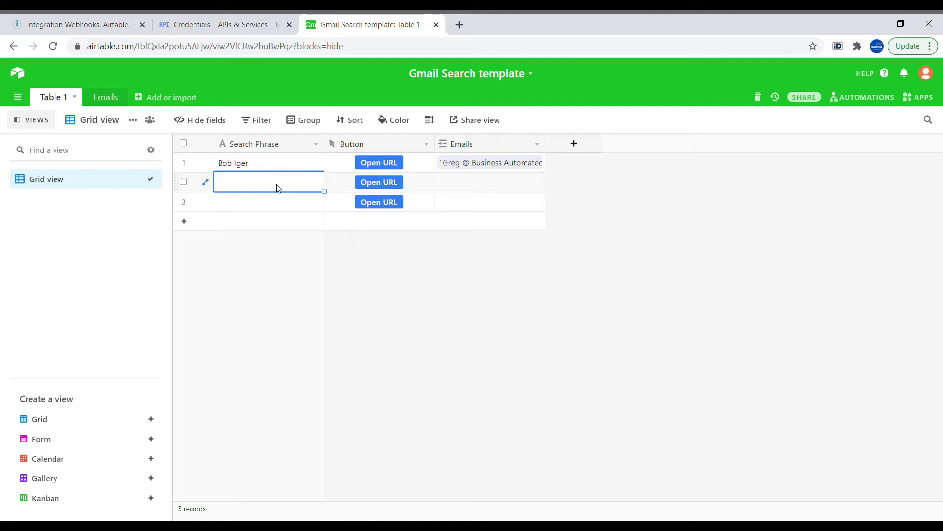
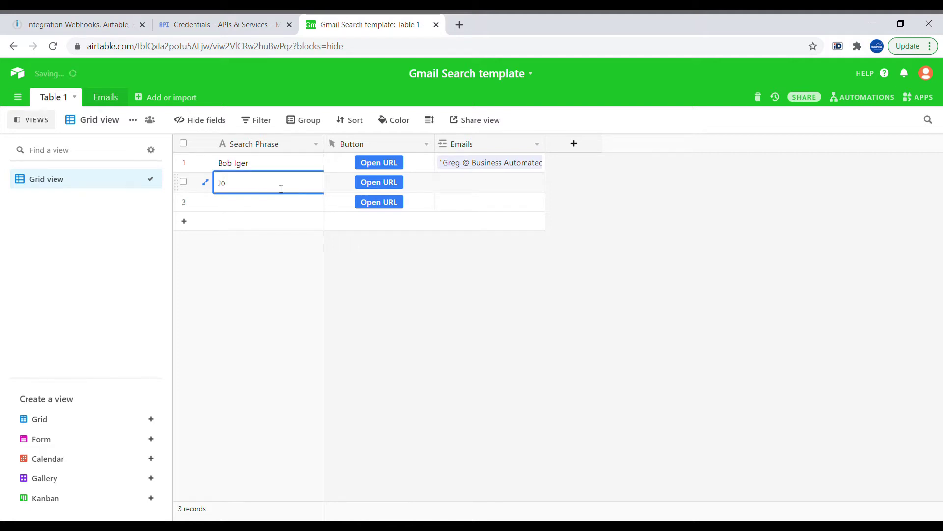
pyautogui.click(379, 182)
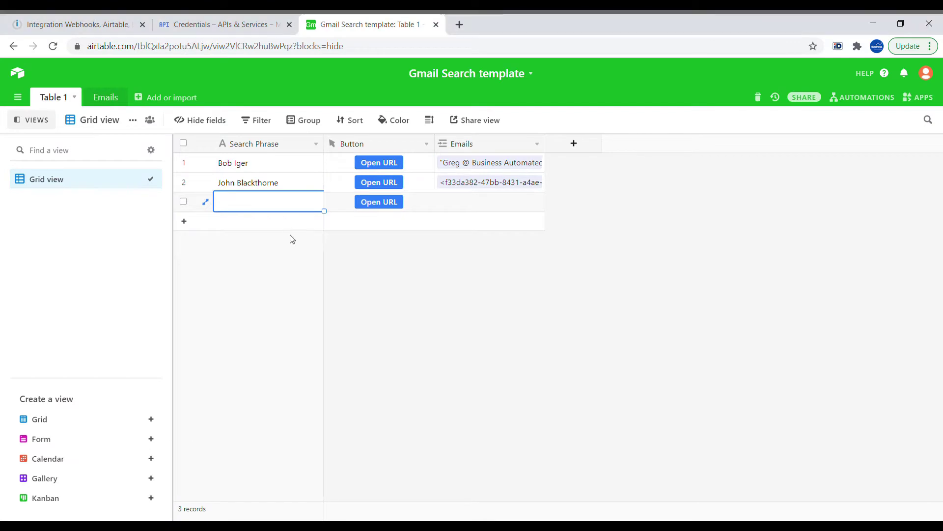
pyautogui.write('baksheesh')
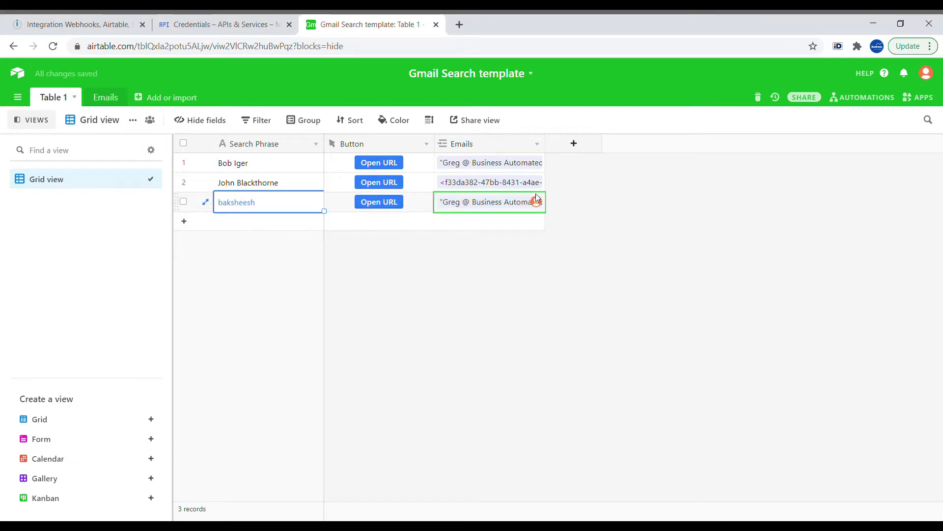
# - Expand row 3's Emails cell to review its two linked email records
pyautogui.click(513, 211)
pyautogui.click(514, 210)
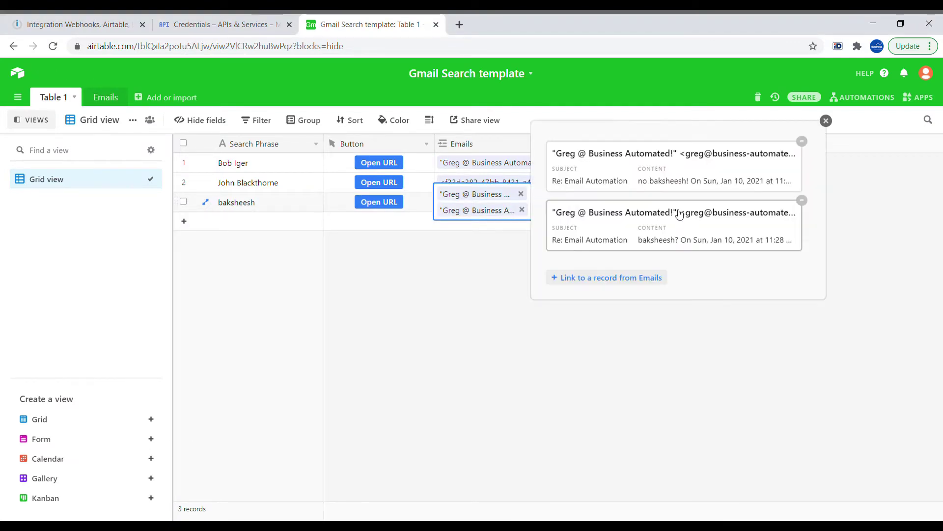
pyautogui.click(812, 60)
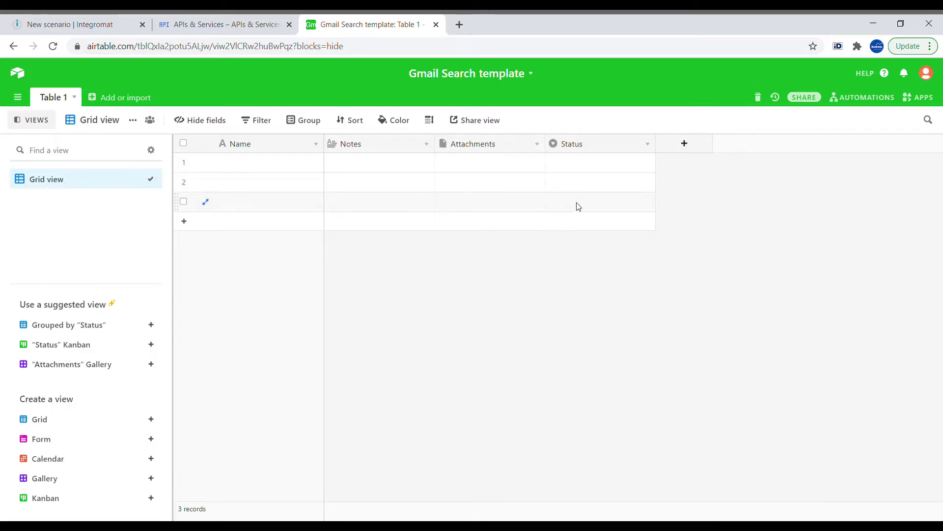
# - Rename the Name field to Search Phrase and add a new field called Button
pyautogui.click(273, 167)
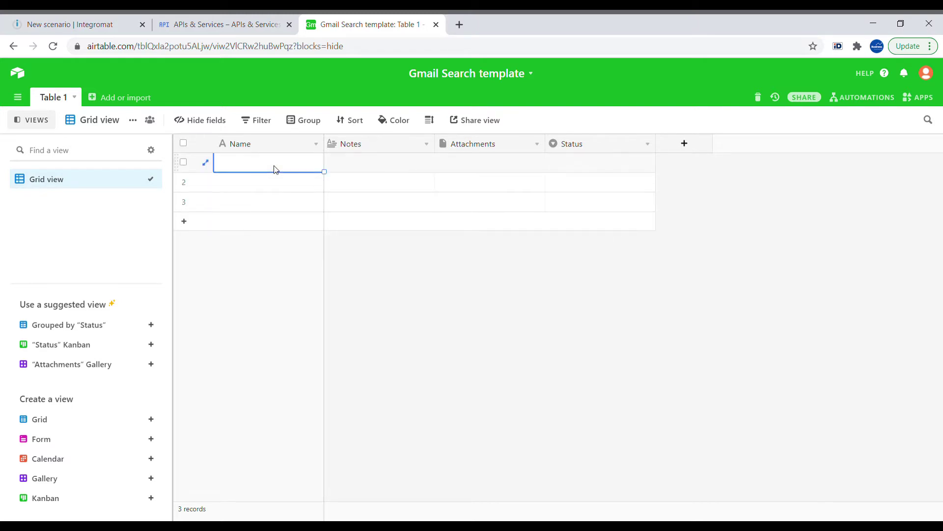
pyautogui.doubleClick(317, 145)
pyautogui.moveTo(253, 173); pyautogui.dragTo(232, 172)
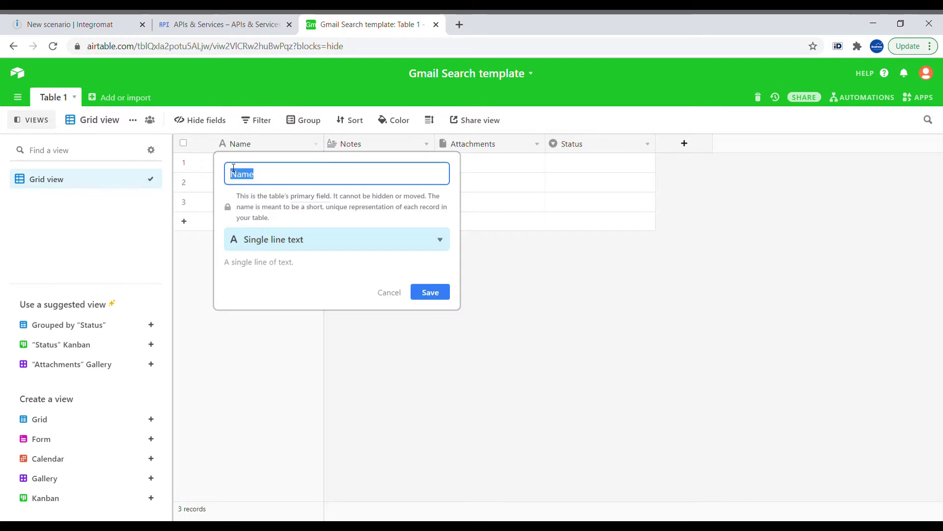
pyautogui.write('Search Phras')
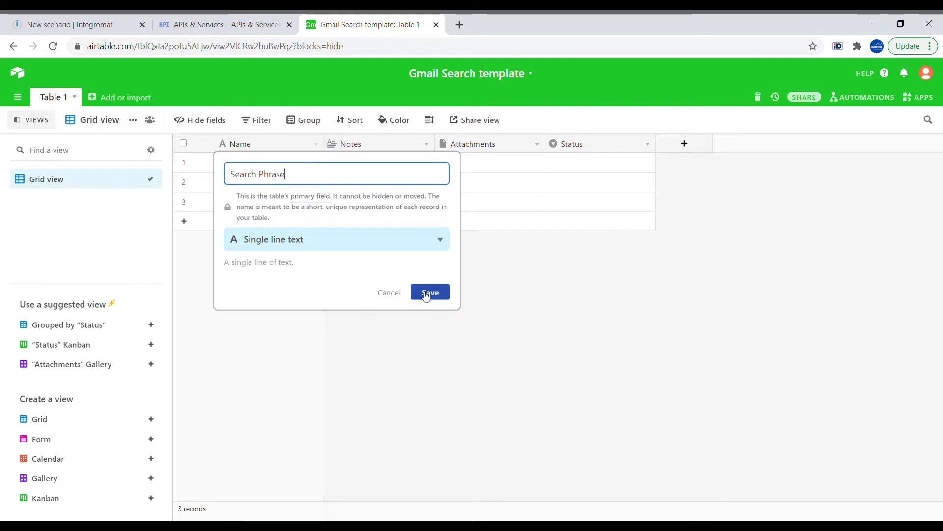
pyautogui.click(428, 293)
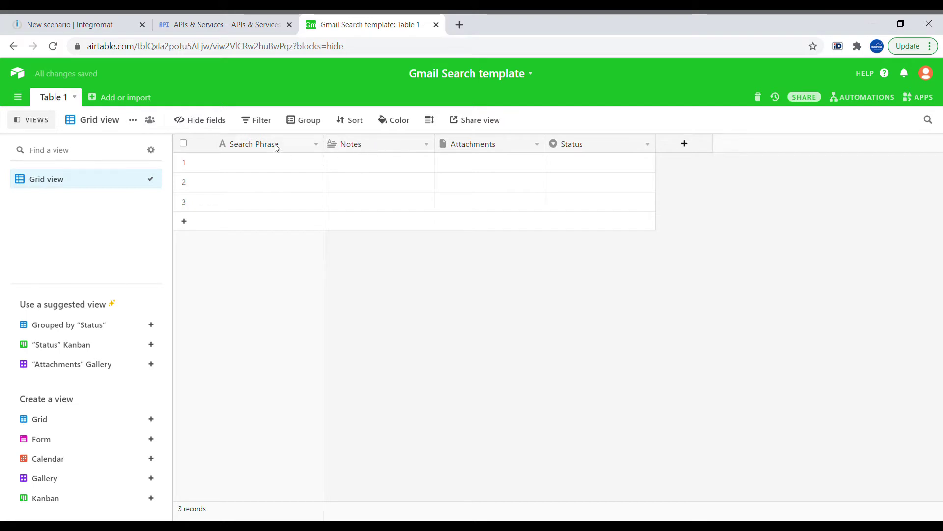
pyautogui.click(684, 144)
pyautogui.write('Button')
pyautogui.press('Return')
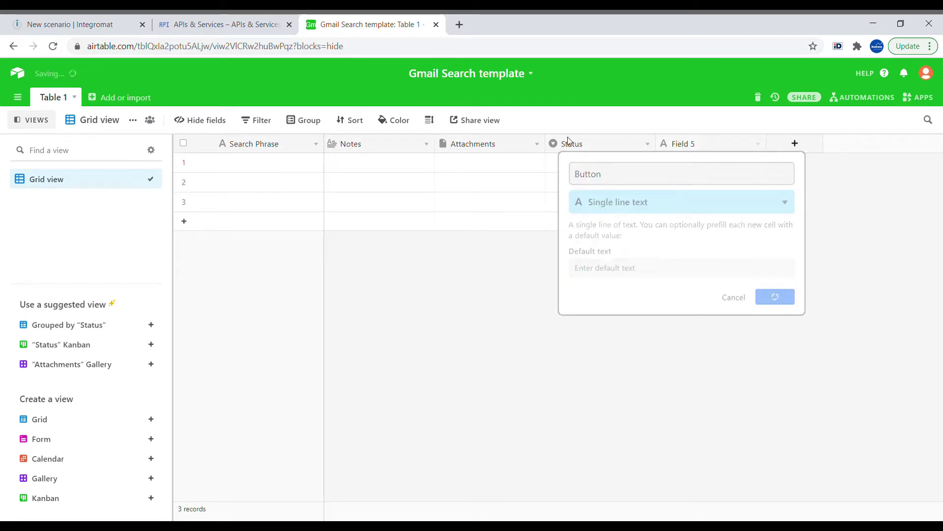
# - Delete the Status, Attachments and Notes fields, then switch to the Integromat new scenario
pyautogui.rightClick(568, 142)
pyautogui.click(604, 411)
pyautogui.rightClick(491, 144)
pyautogui.click(491, 411)
pyautogui.rightClick(378, 143)
pyautogui.click(393, 416)
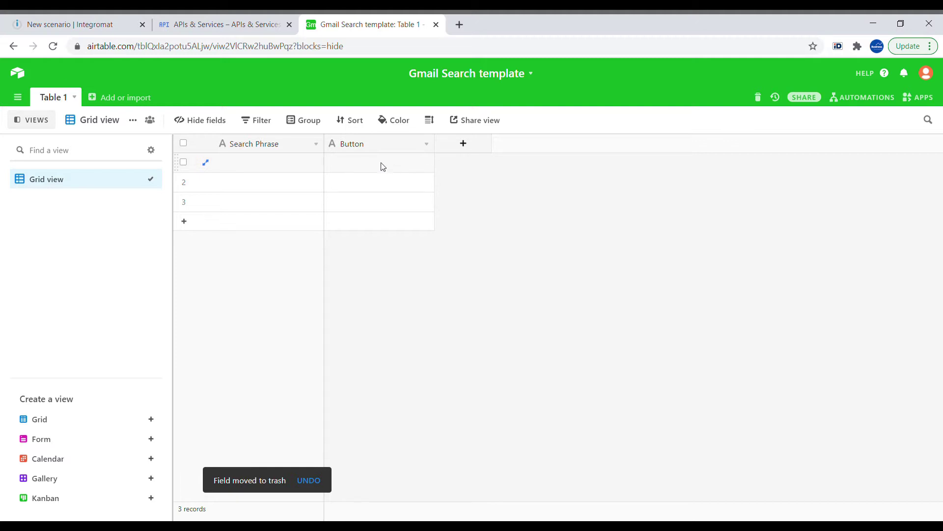
pyautogui.click(73, 24)
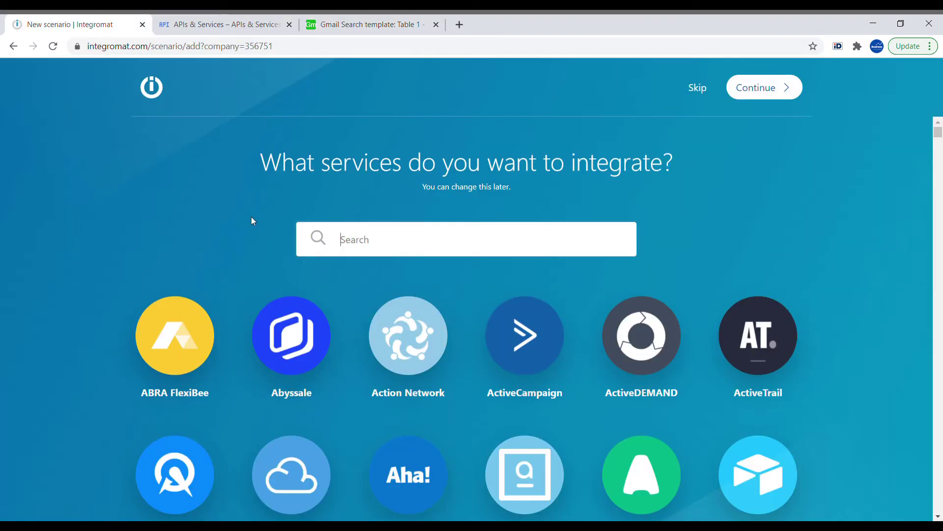
# - Skip the service picker and add a Webhooks Custom webhook trigger
pyautogui.click(697, 94)
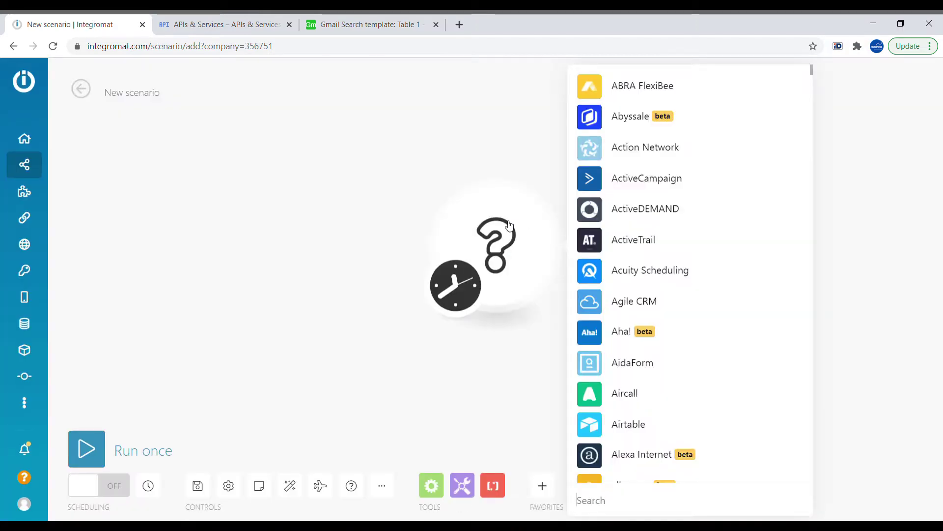
pyautogui.write('webhoo')
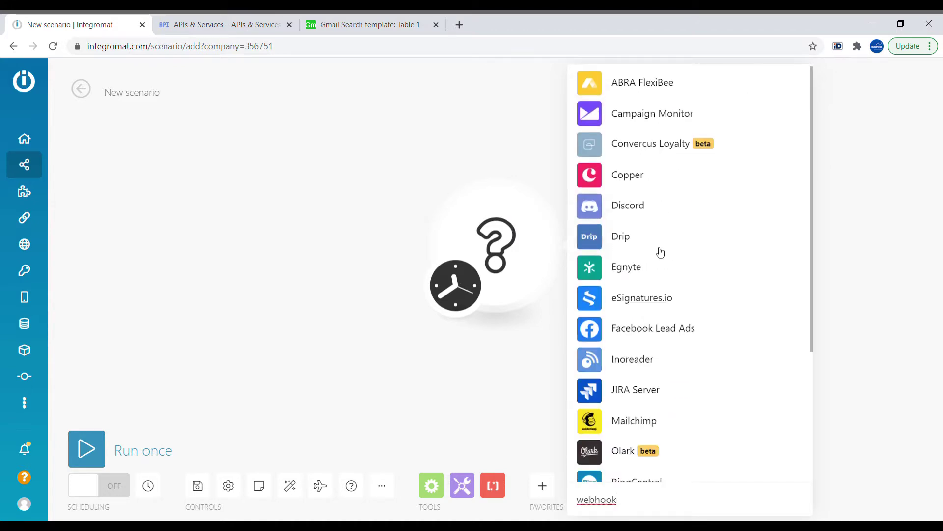
pyautogui.write('k')
pyautogui.press('Return')
pyautogui.click(655, 219)
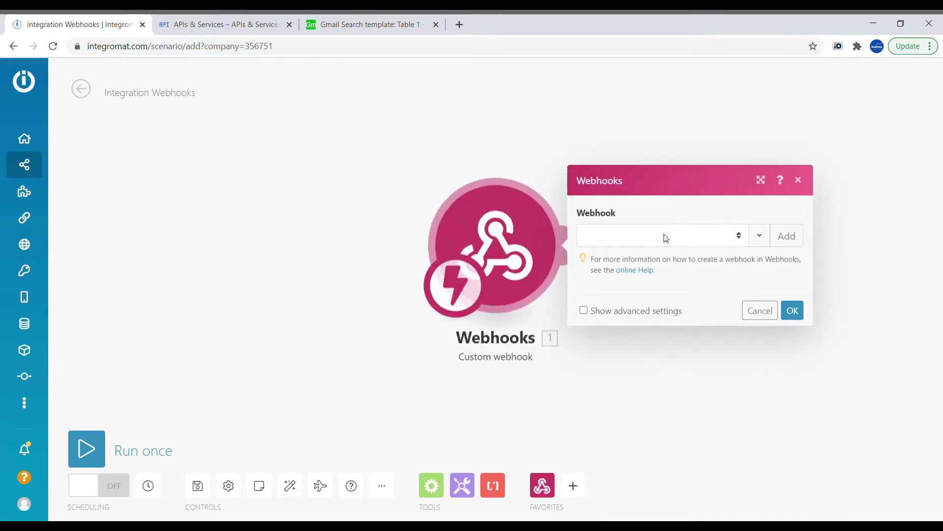
# - Create a hook named 'Webhook for custom Gmail search' and copy its address
pyautogui.click(793, 244)
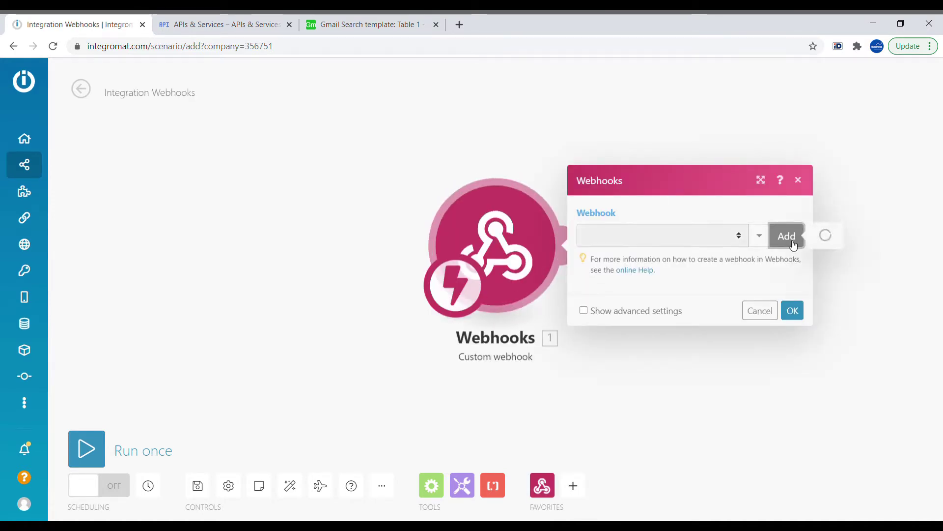
pyautogui.hotkey('ctrl', 'a')
pyautogui.write('Web')
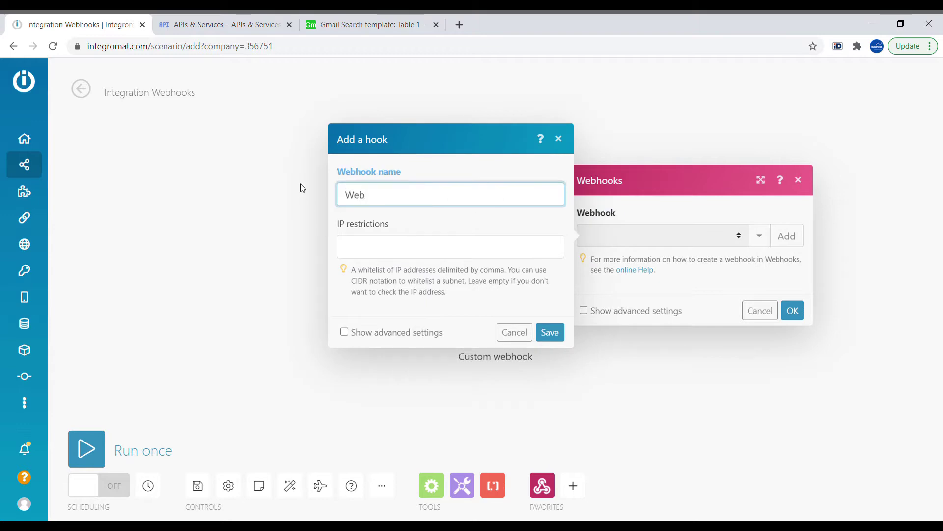
pyautogui.write('hook for custom gmai')
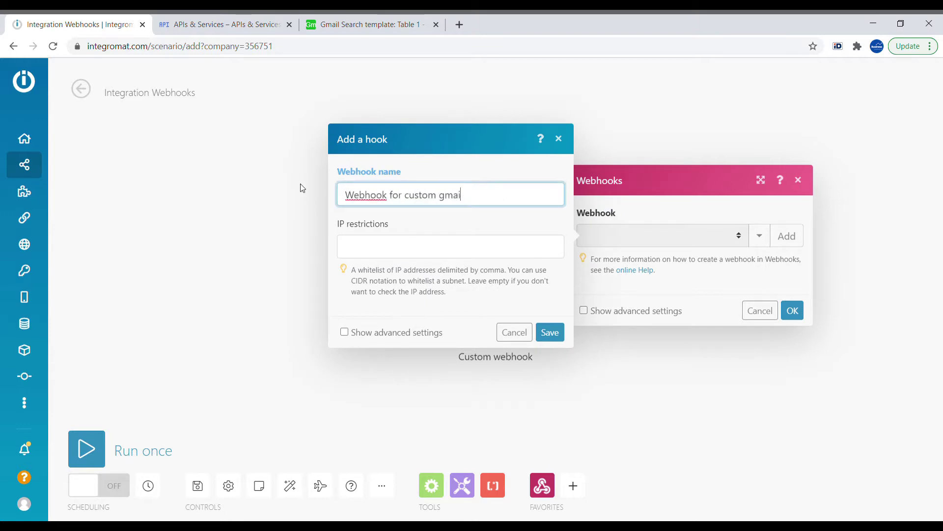
pyautogui.press('BackSpace')
pyautogui.press('BackSpace')
pyautogui.press('BackSpace')
pyautogui.press('BackSpace')
pyautogui.write('Gmail search')
pyautogui.click(550, 332)
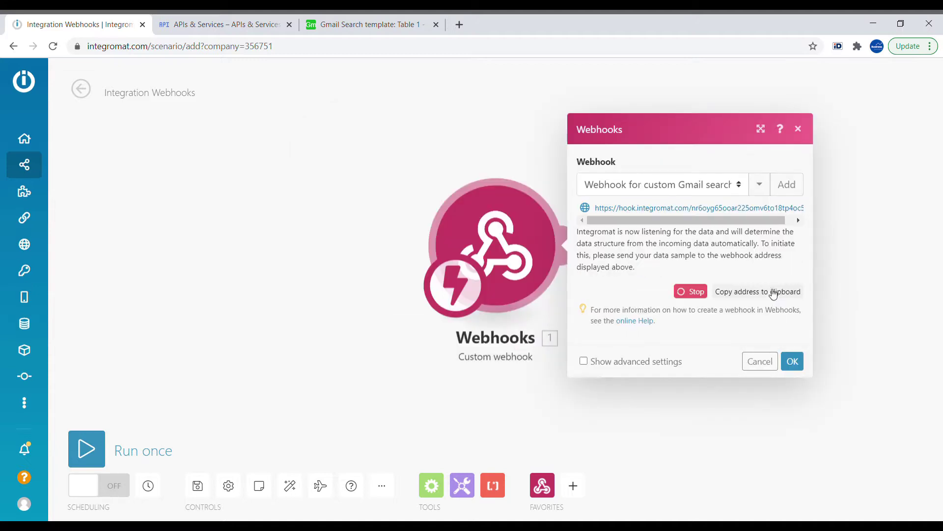
pyautogui.click(773, 293)
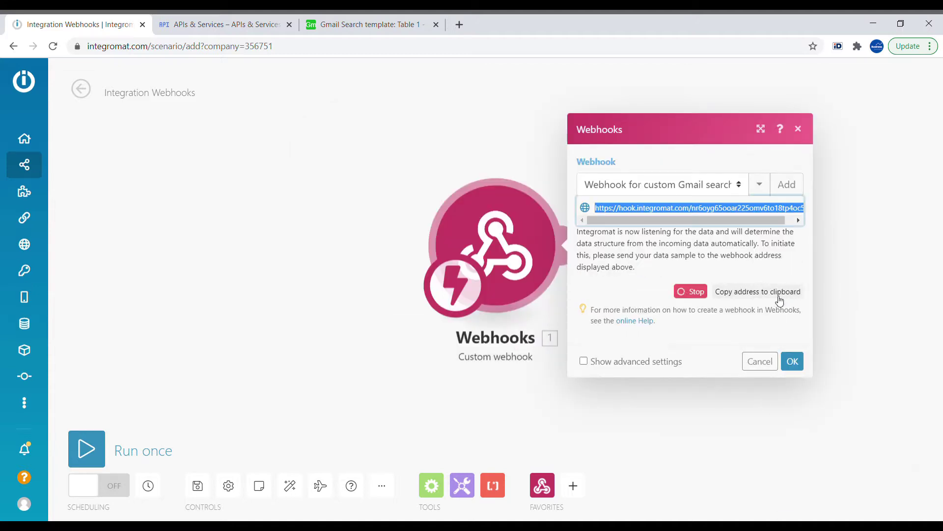
pyautogui.click(792, 361)
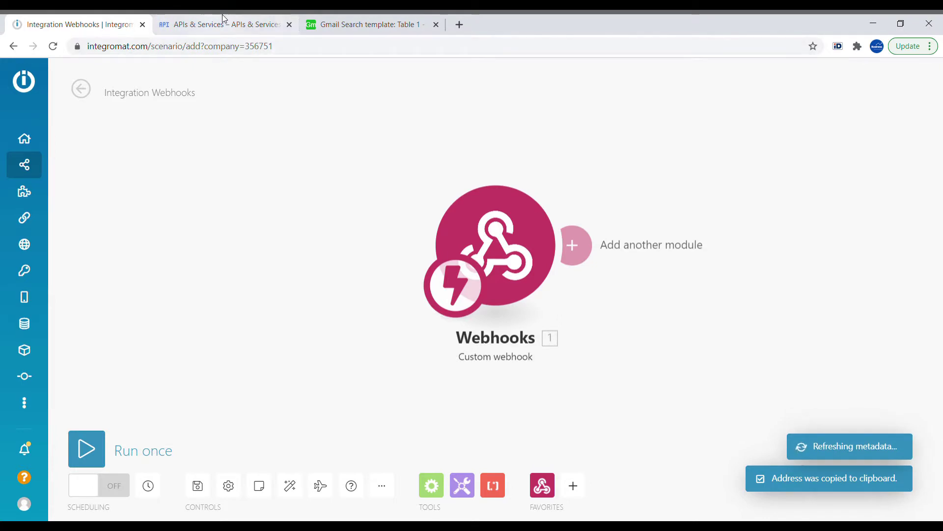
pyautogui.click(374, 25)
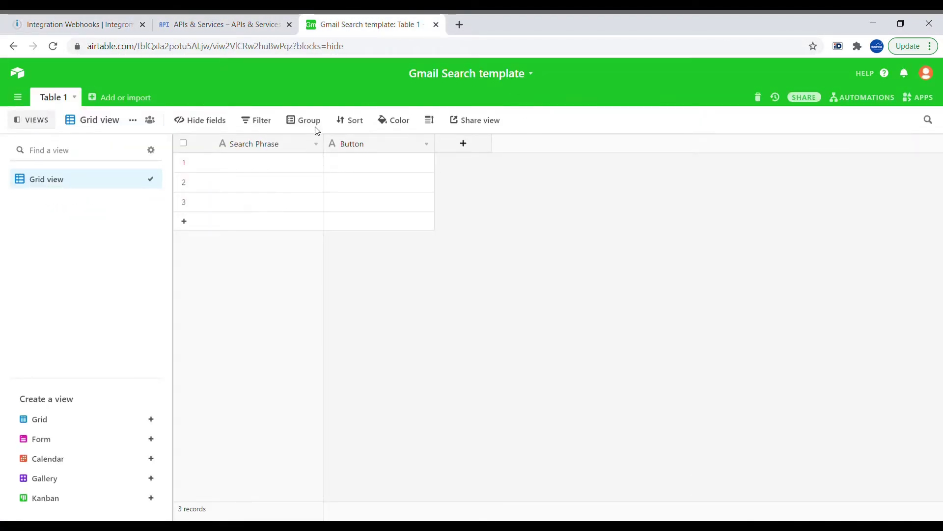
# - Change the Button field's type to Button with a solid blue style
pyautogui.click(427, 143)
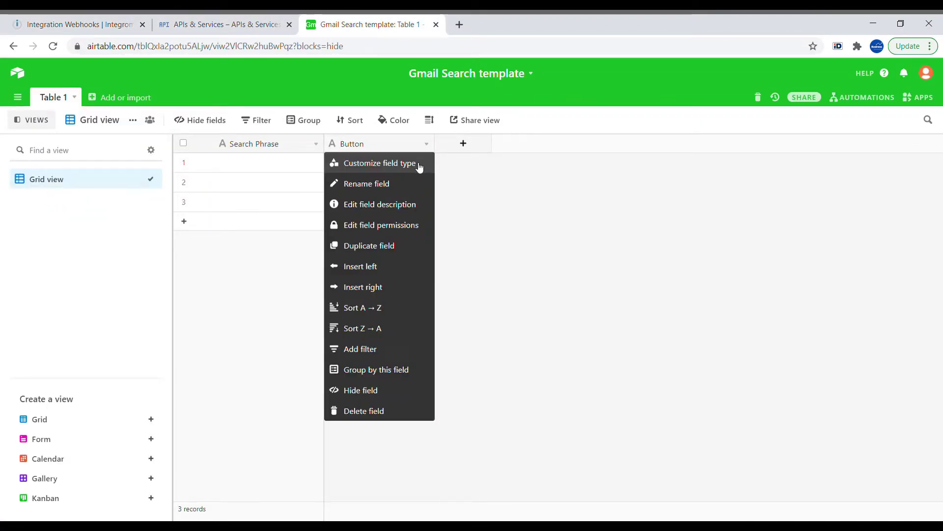
pyautogui.click(419, 165)
pyautogui.click(436, 211)
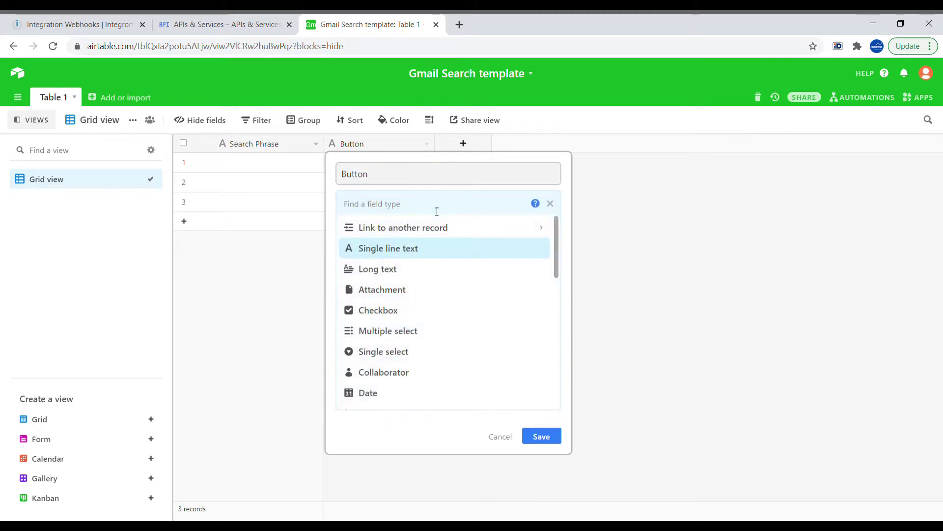
pyautogui.write('butt')
pyautogui.click(427, 225)
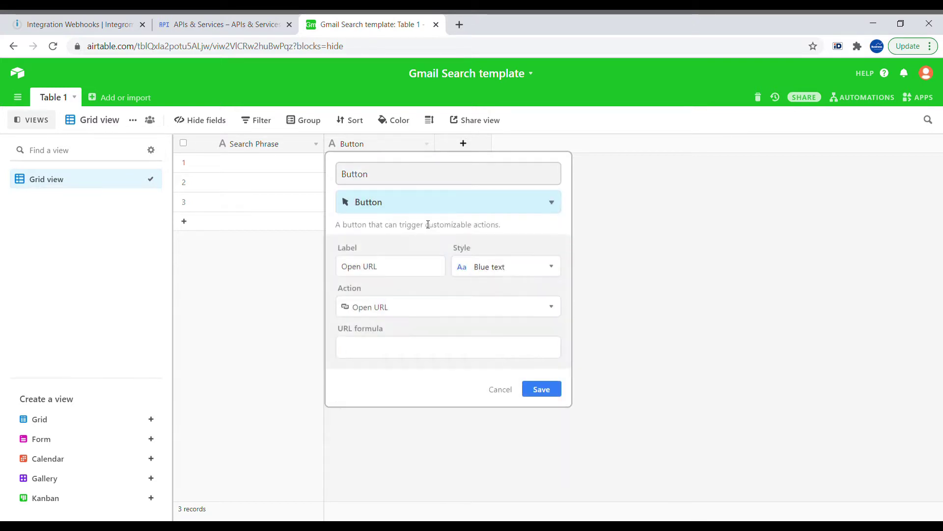
pyautogui.click(521, 268)
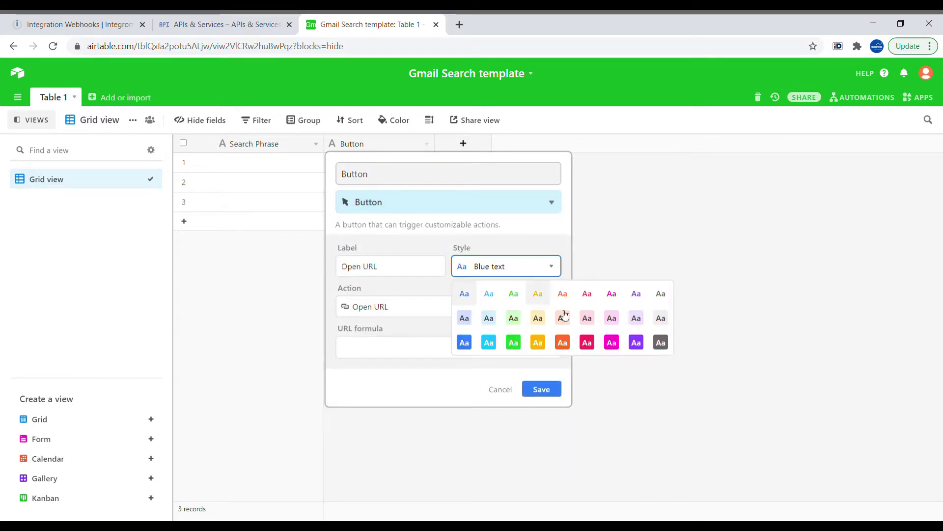
pyautogui.click(464, 344)
# - Set the button URL to the webhook address plus "?recordId=" & RECORD_ID(), and save
pyautogui.click(379, 352)
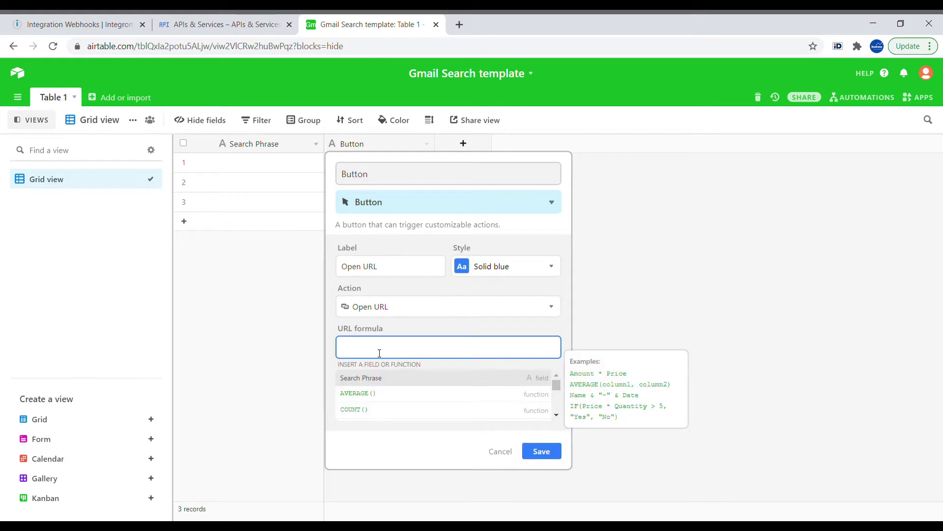
pyautogui.write('"')
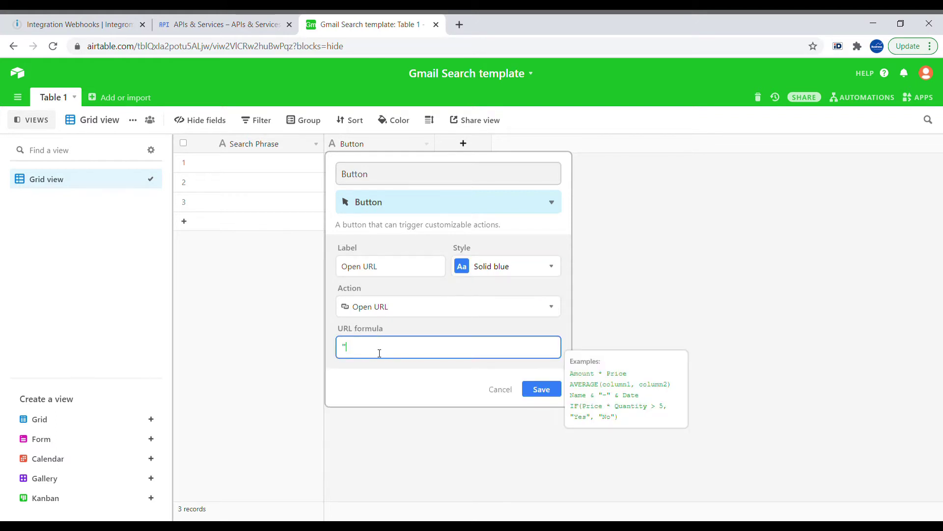
pyautogui.hotkey('ctrl', 'v')
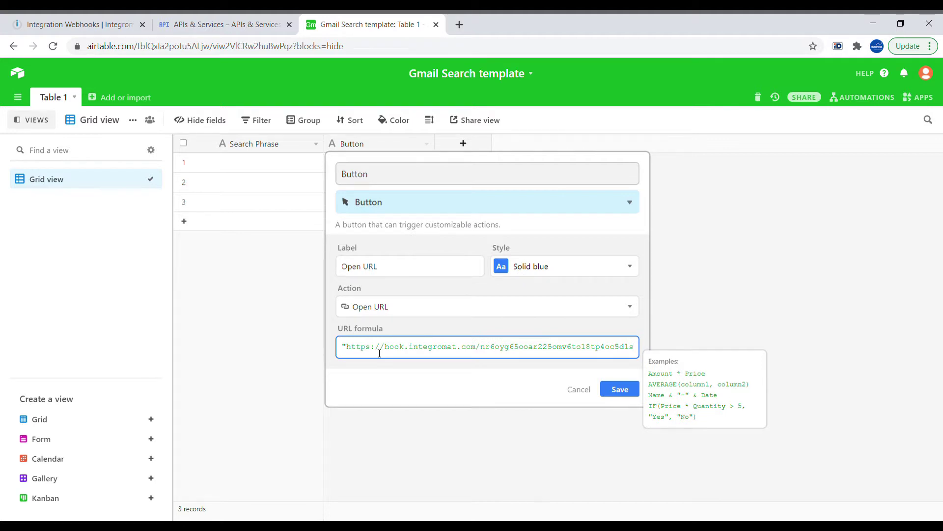
pyautogui.write('?')
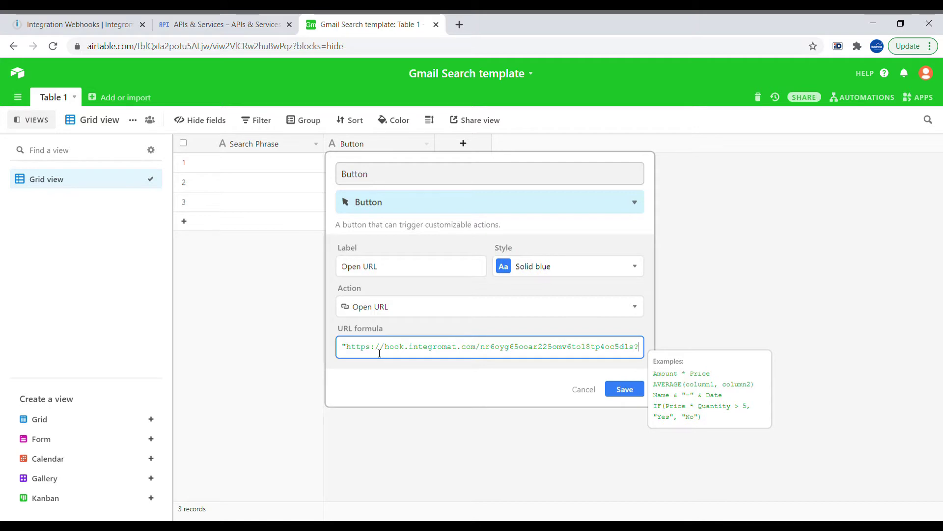
pyautogui.write('recordId=')
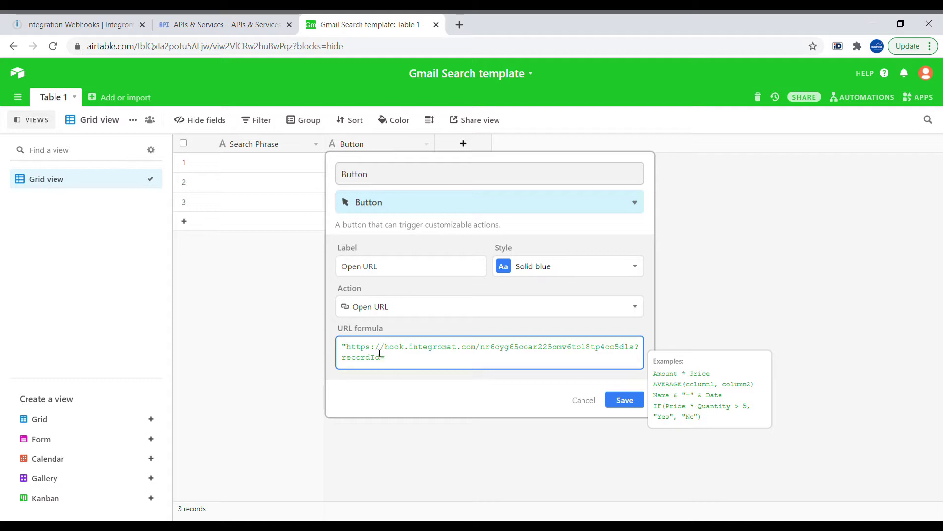
pyautogui.write('"')
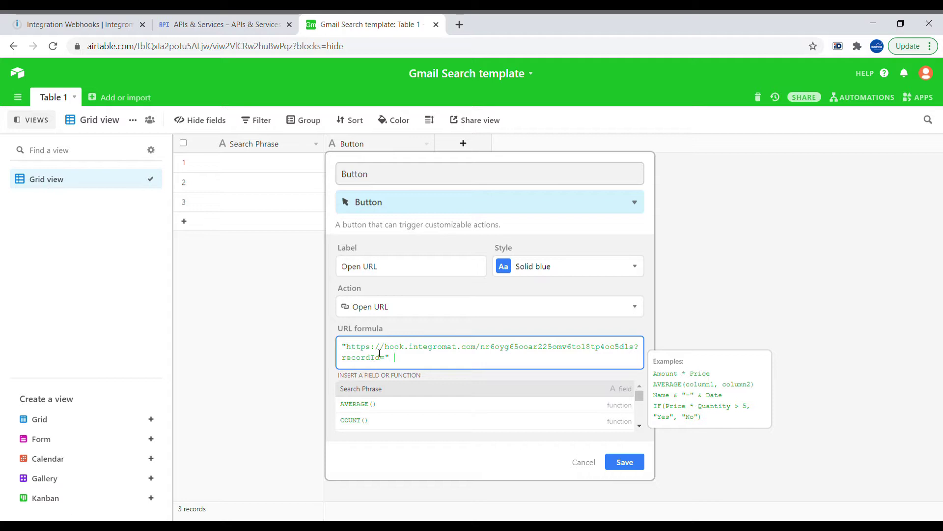
pyautogui.write(' & Reco')
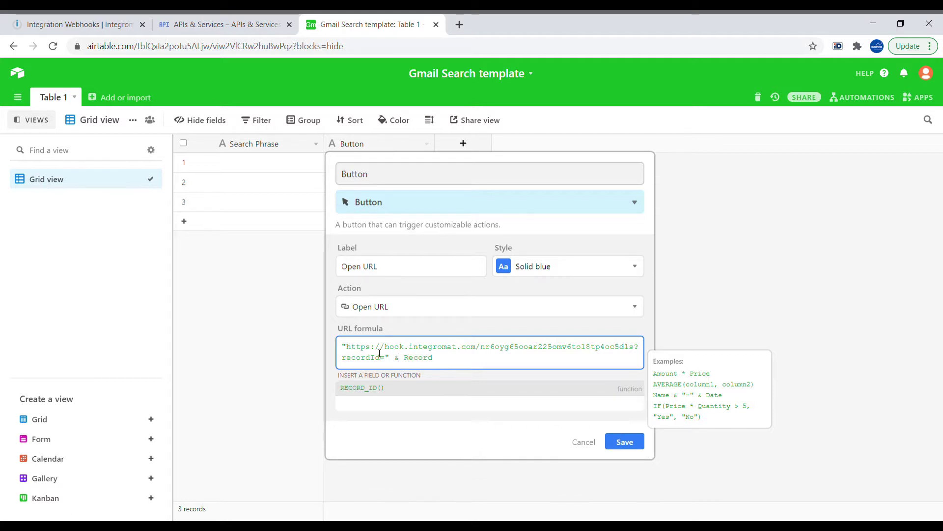
pyautogui.write('rd')
pyautogui.press('Tab')
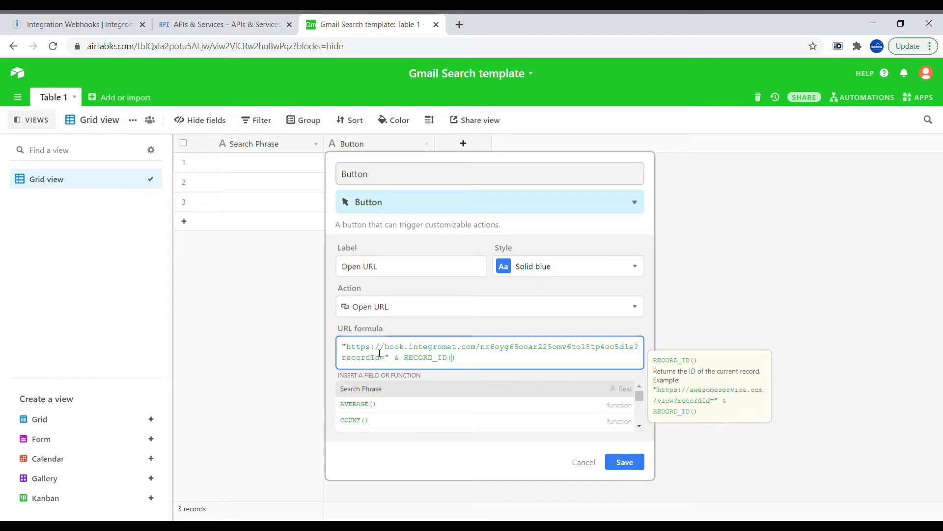
pyautogui.click(635, 462)
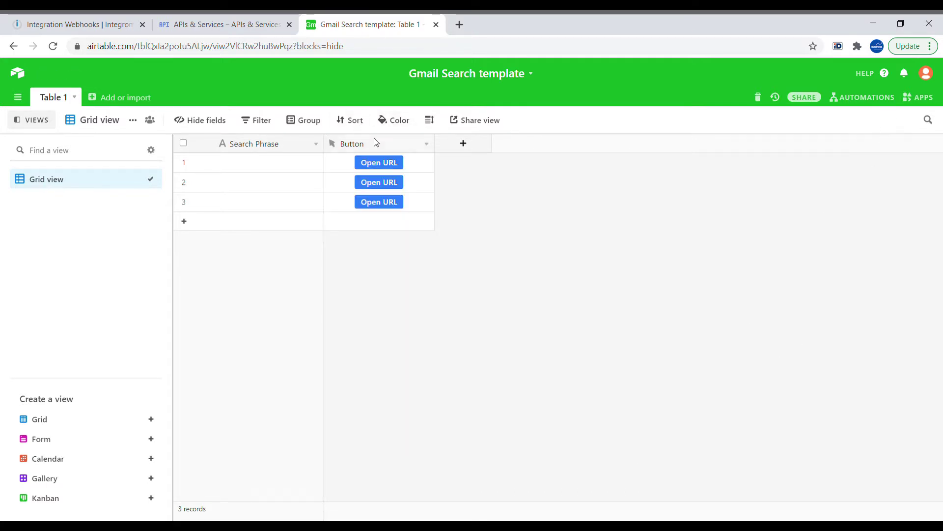
# - Run the scenario once, call the webhook from the first record's Open URL button, and inspect the received recordId
pyautogui.click(396, 167)
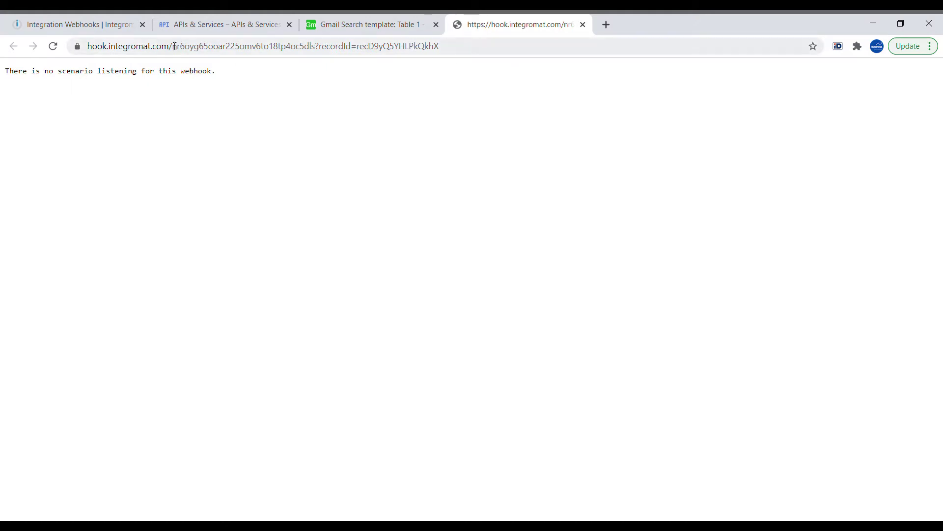
pyautogui.click(96, 26)
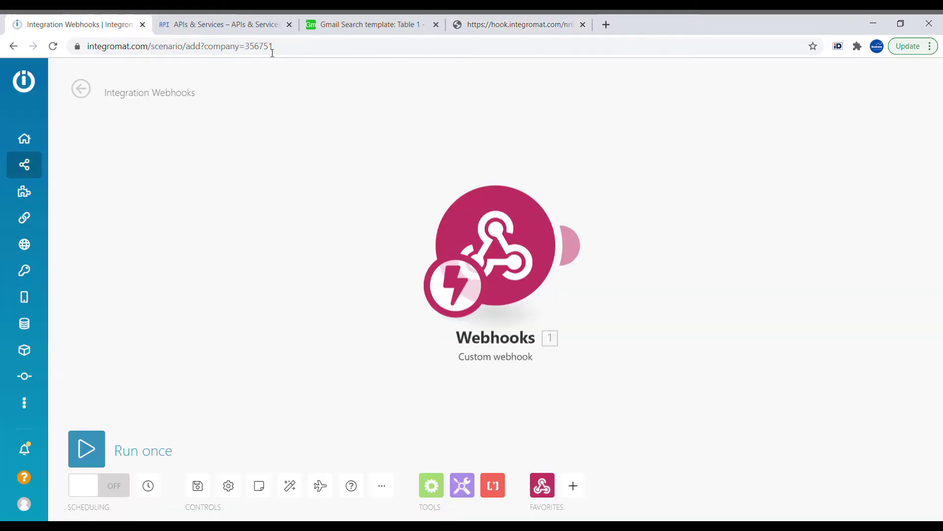
pyautogui.click(101, 442)
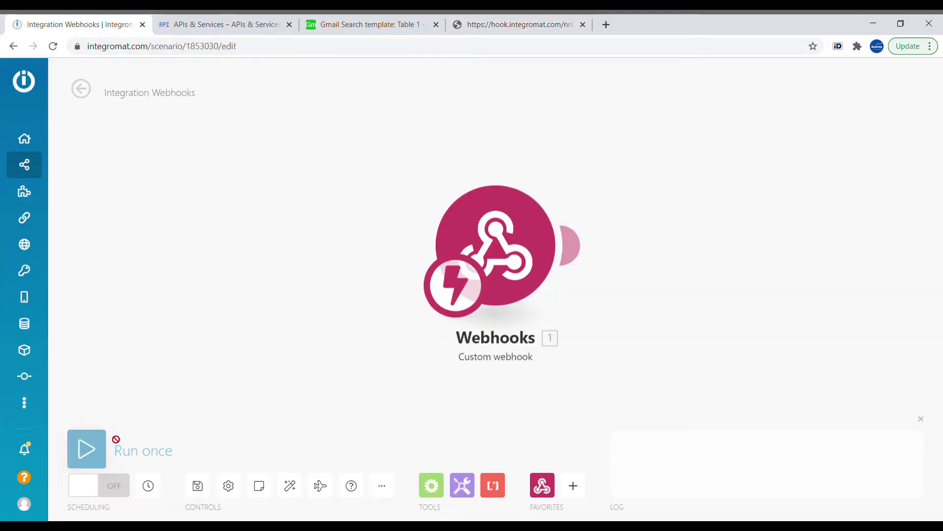
pyautogui.click(552, 19)
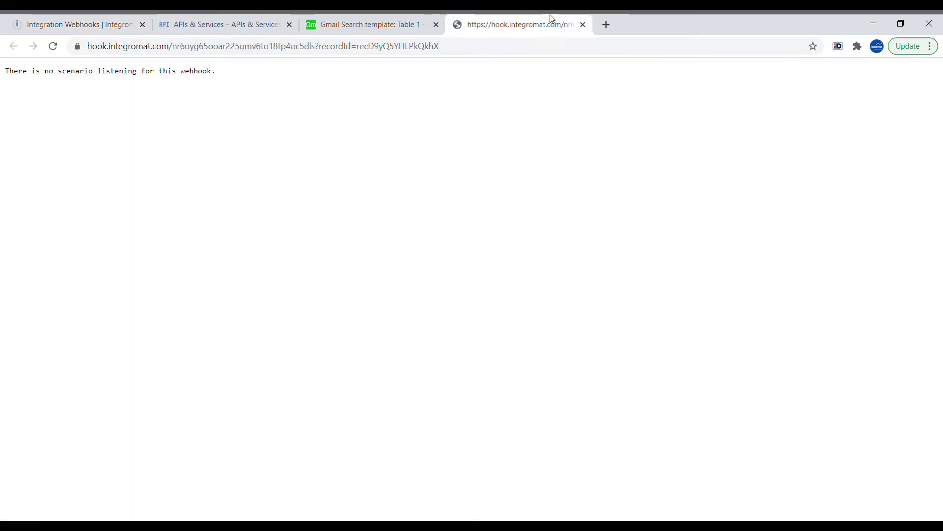
pyautogui.click(582, 25)
pyautogui.click(374, 165)
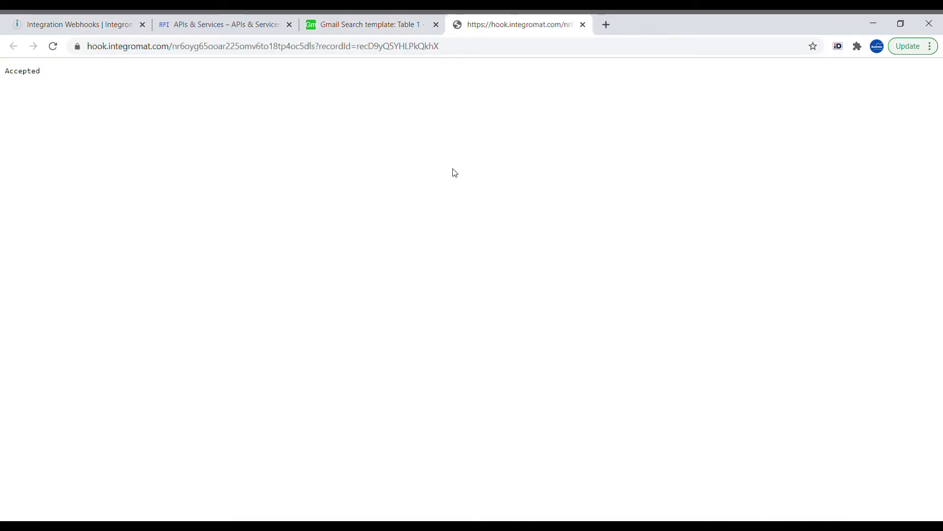
pyautogui.click(92, 21)
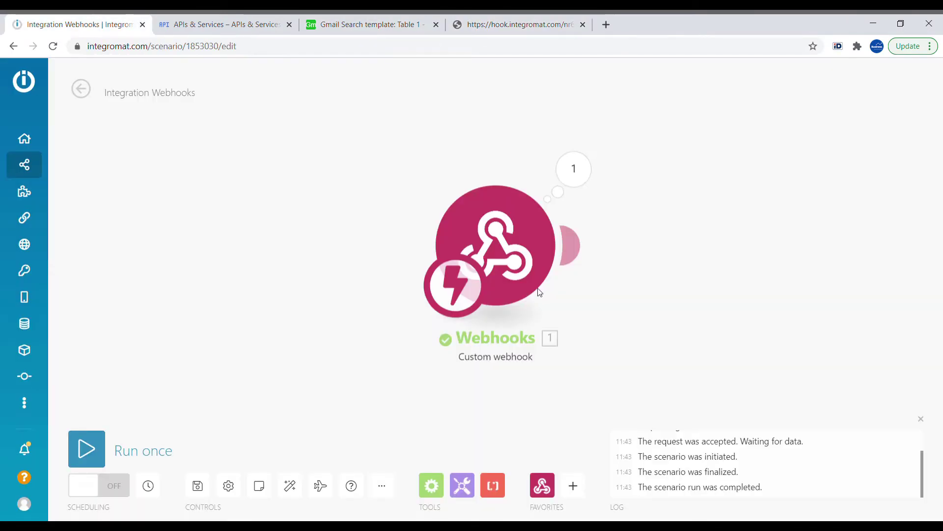
pyautogui.click(566, 169)
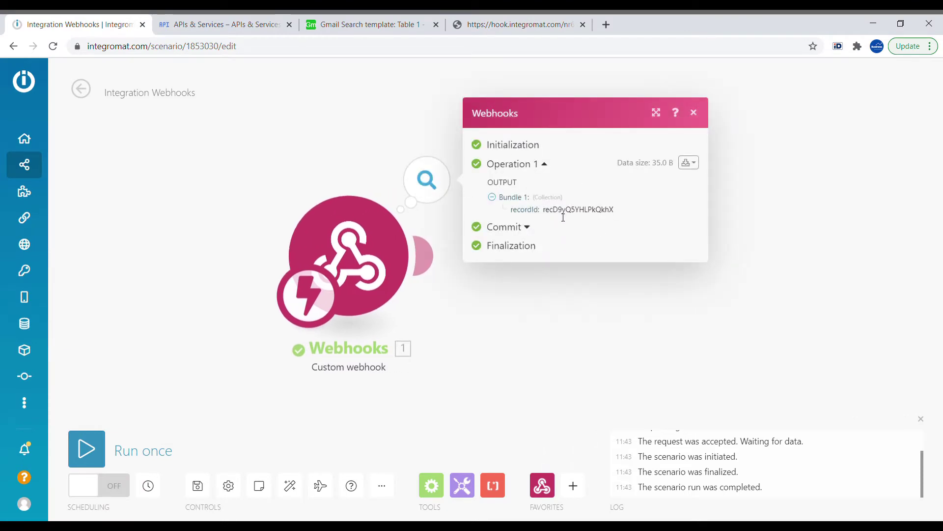
pyautogui.press('Escape')
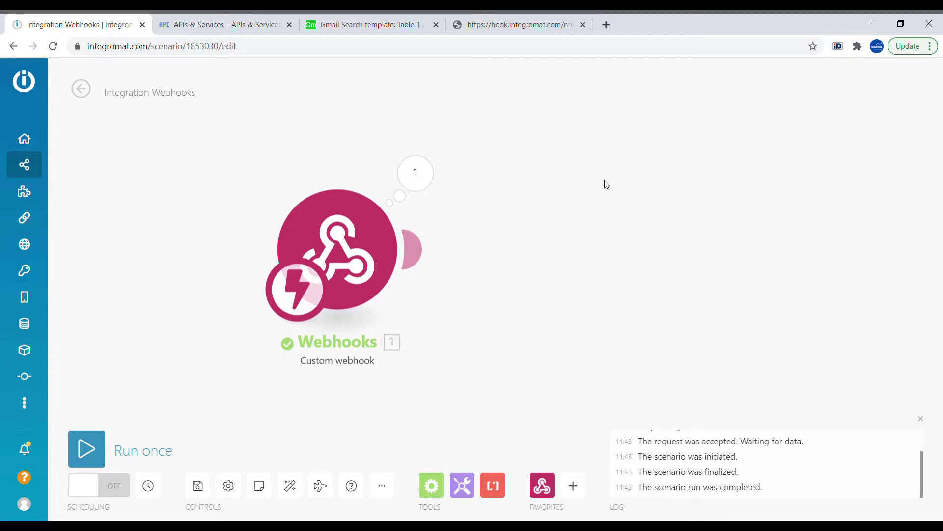
# - Add an Airtable Get a Record module after the webhook
pyautogui.click(582, 486)
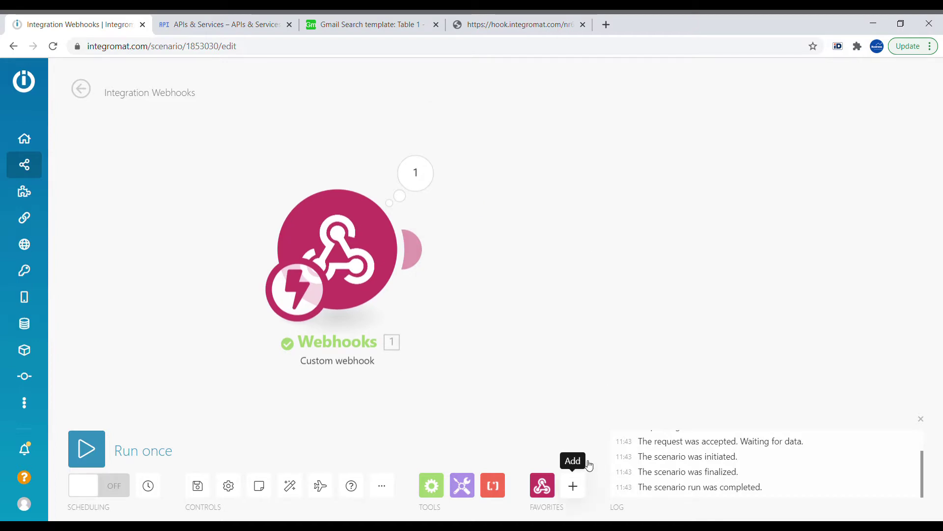
pyautogui.write('airt')
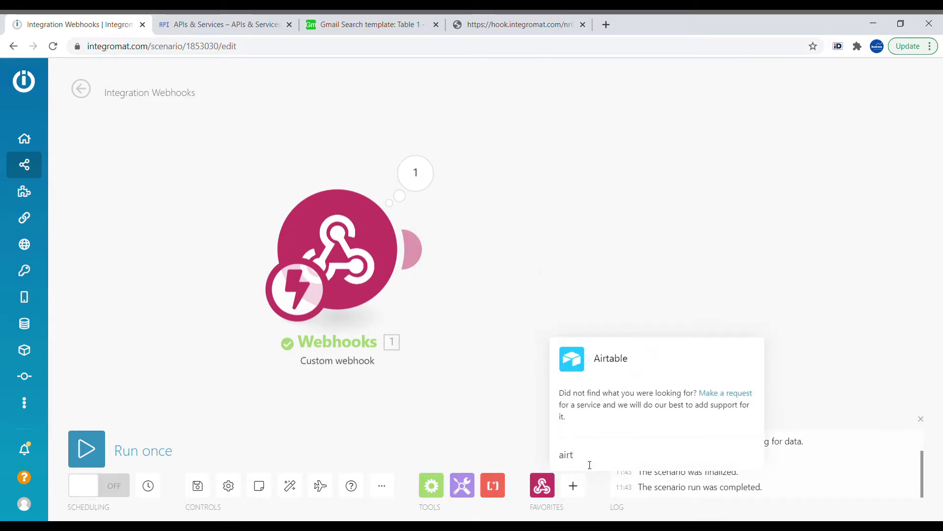
pyautogui.click(639, 358)
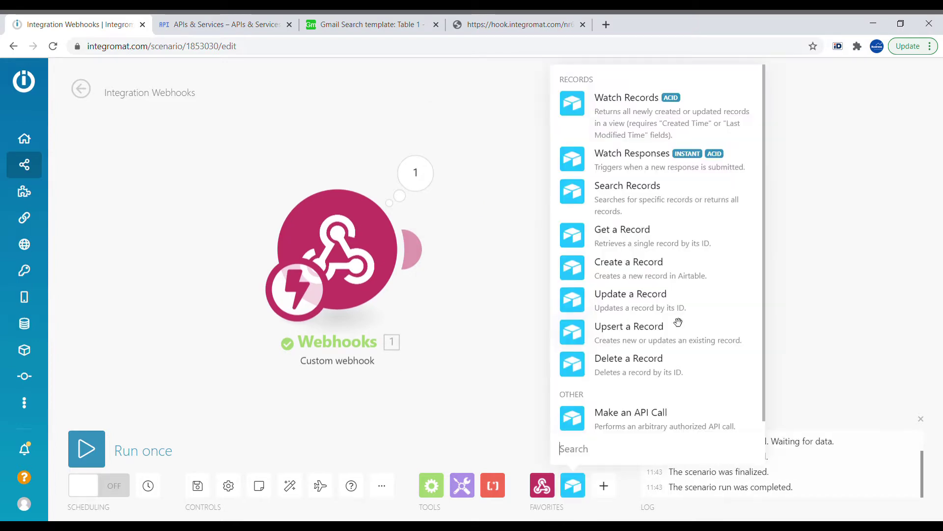
pyautogui.click(642, 242)
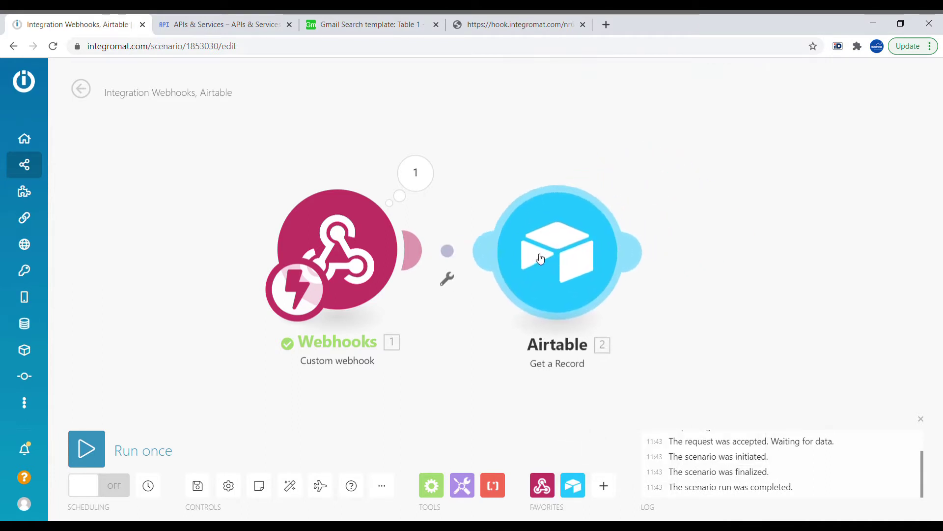
pyautogui.click(564, 247)
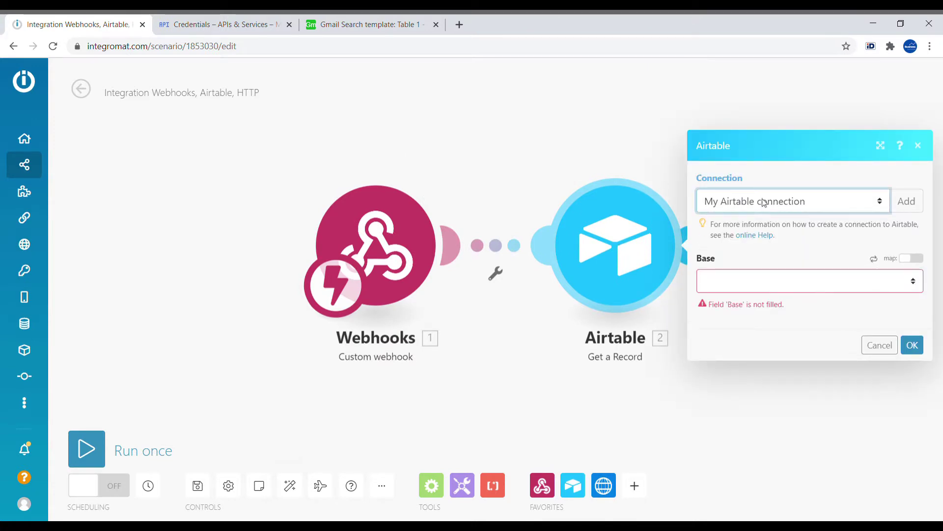
# - Configure it with the BA Airtable connection, Gmail Search template base, Table 1 and the webhook's recordId, then Run once
pyautogui.click(772, 220)
pyautogui.click(781, 248)
pyautogui.click(789, 337)
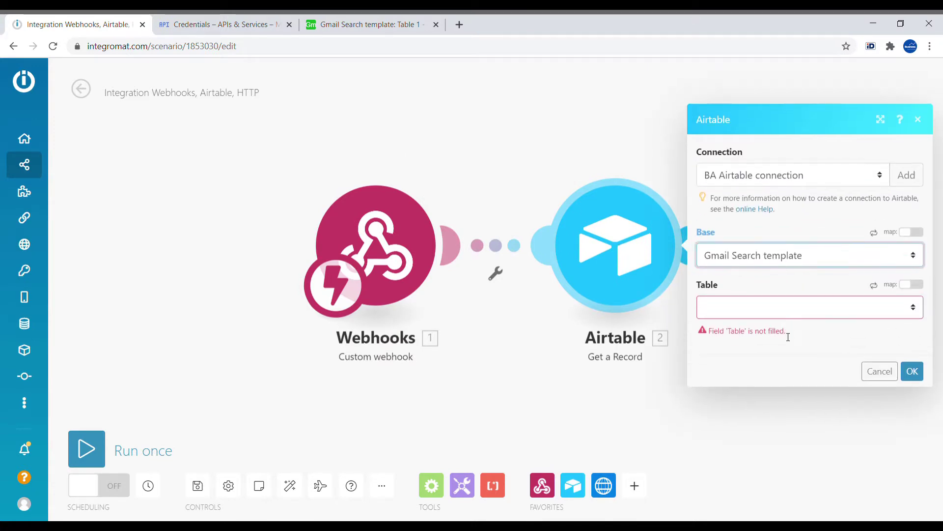
pyautogui.click(774, 307)
pyautogui.click(776, 325)
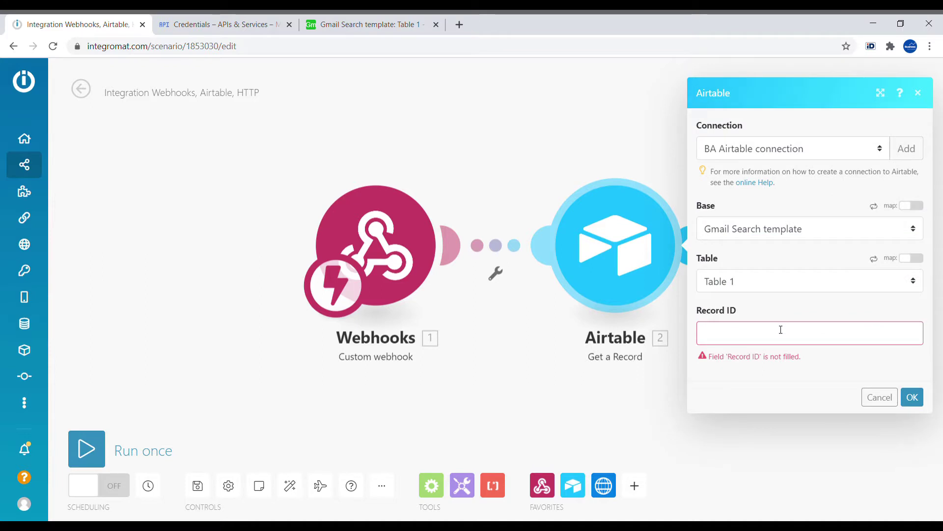
pyautogui.click(781, 329)
pyautogui.click(510, 354)
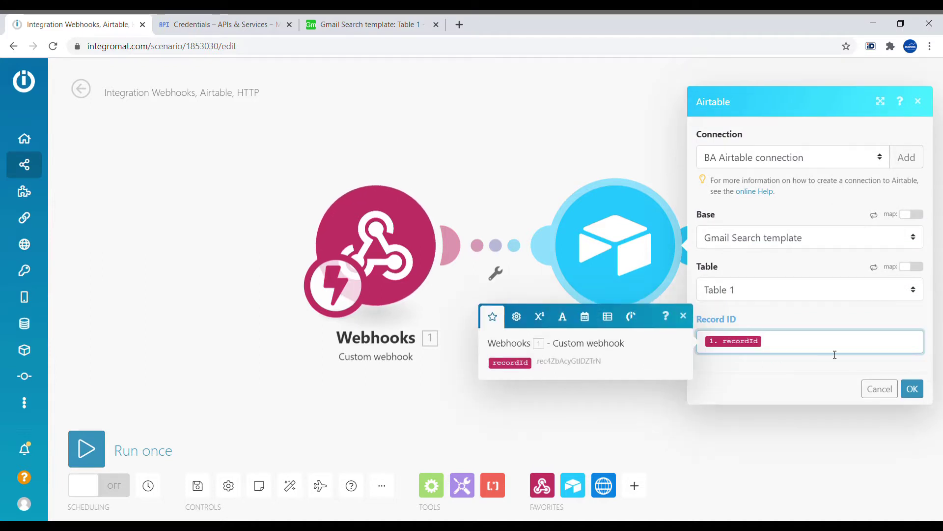
pyautogui.click(912, 389)
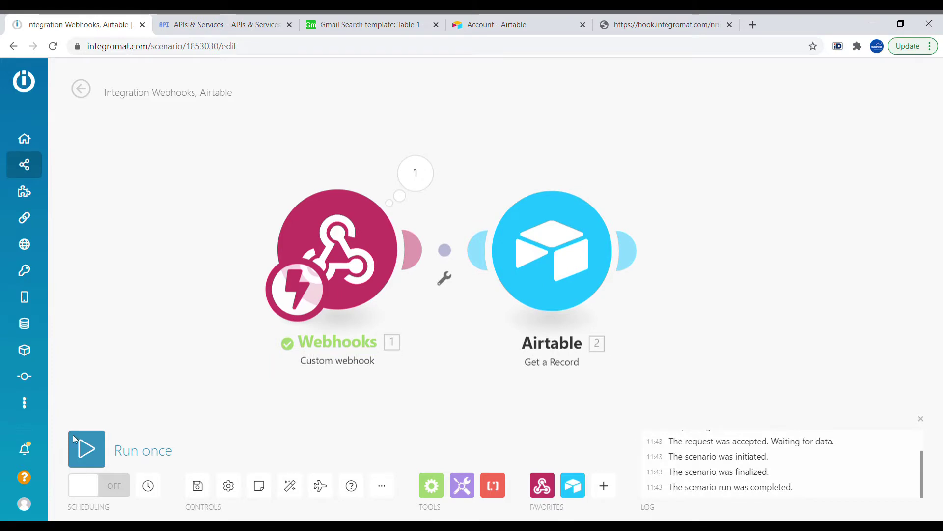
pyautogui.click(87, 448)
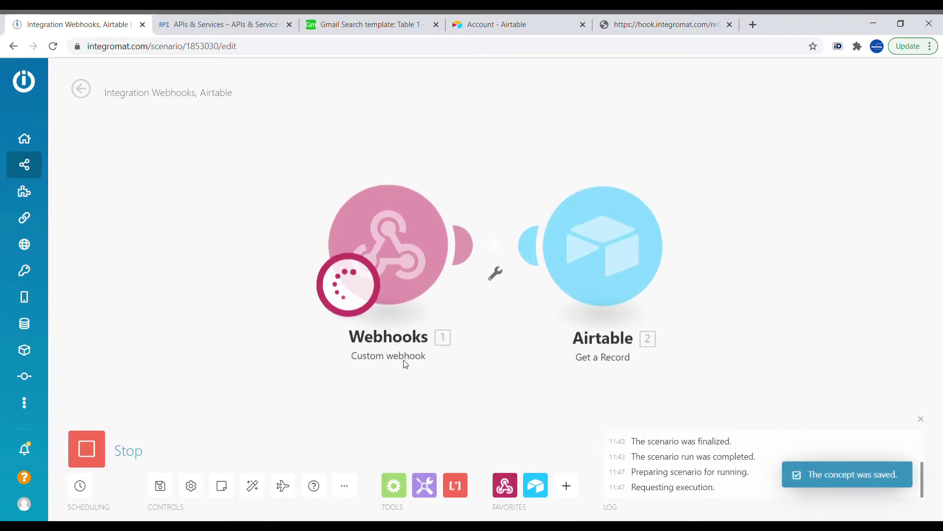
# - Trigger the first record's Open URL button and confirm the Airtable module returns the record with Search Phrase 'test'
pyautogui.click(368, 25)
pyautogui.click(375, 164)
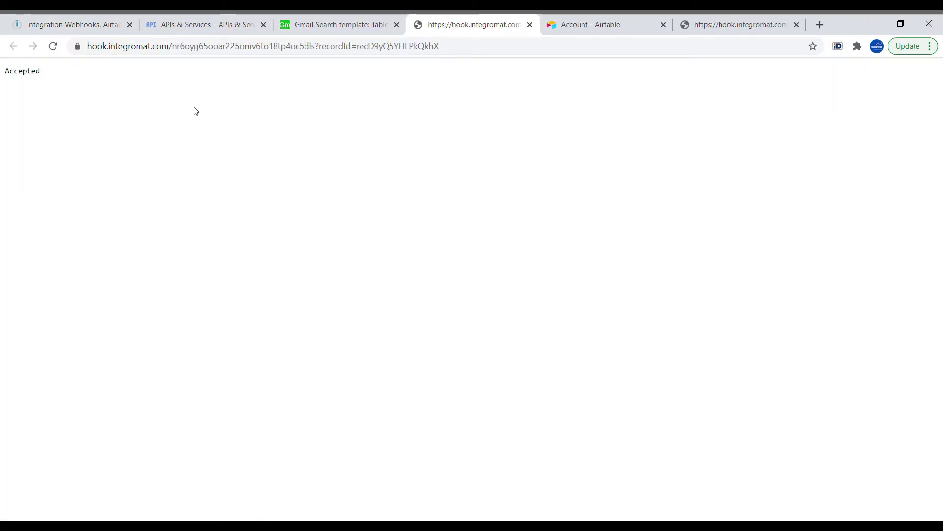
pyautogui.click(71, 18)
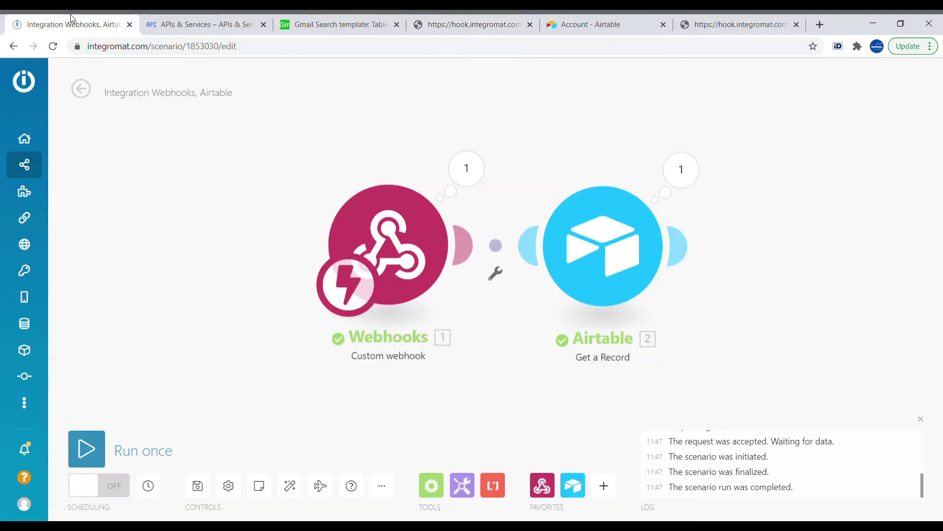
pyautogui.click(696, 158)
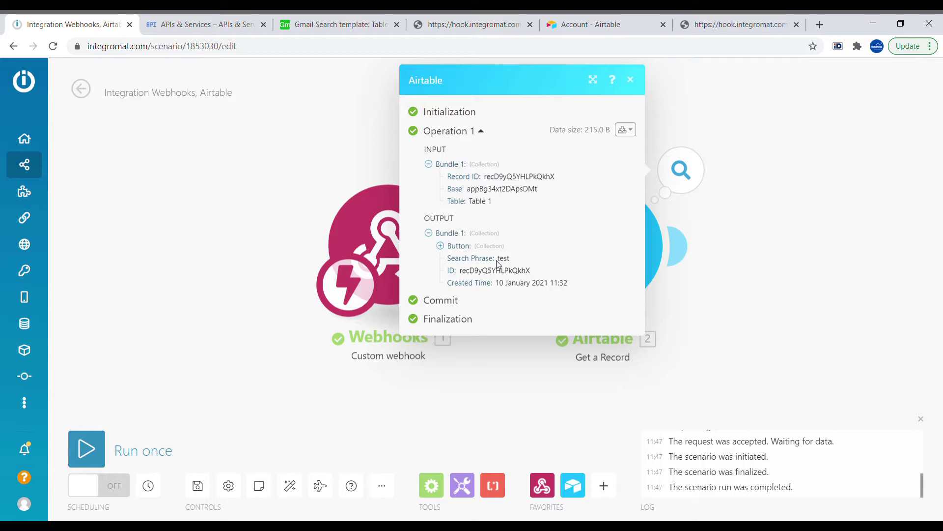
pyautogui.click(771, 249)
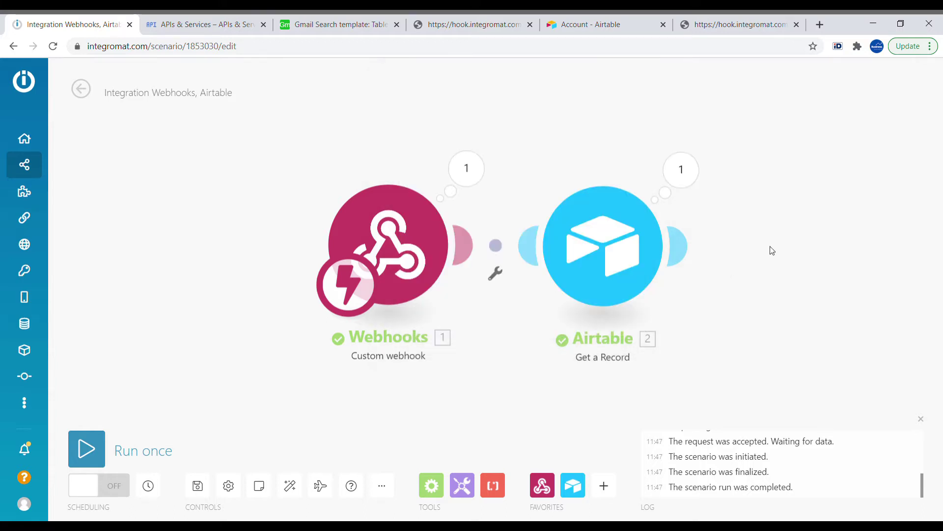
pyautogui.moveTo(798, 267); pyautogui.dragTo(589, 267)
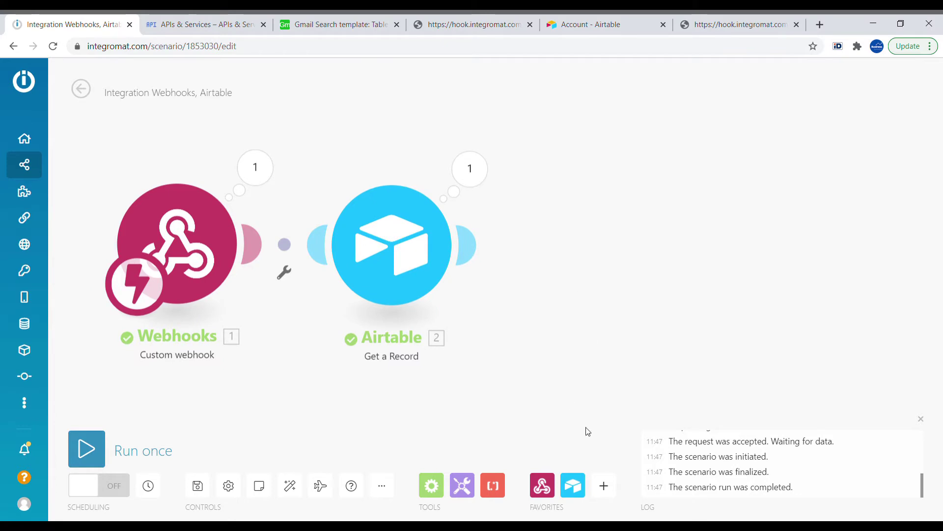
# - Add an HTTP Make an OAuth 2.0 request module and begin creating a new connection for it
pyautogui.click(608, 477)
pyautogui.write('http')
pyautogui.click(629, 359)
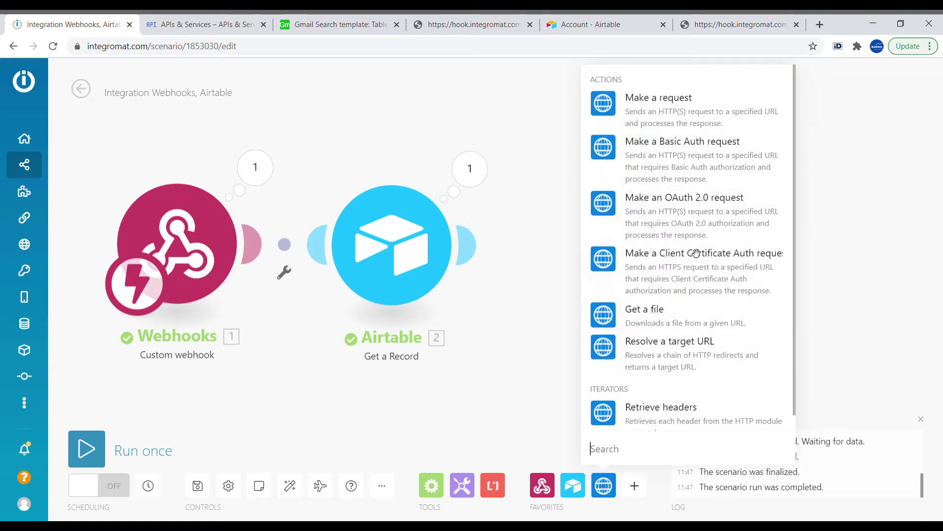
pyautogui.click(702, 215)
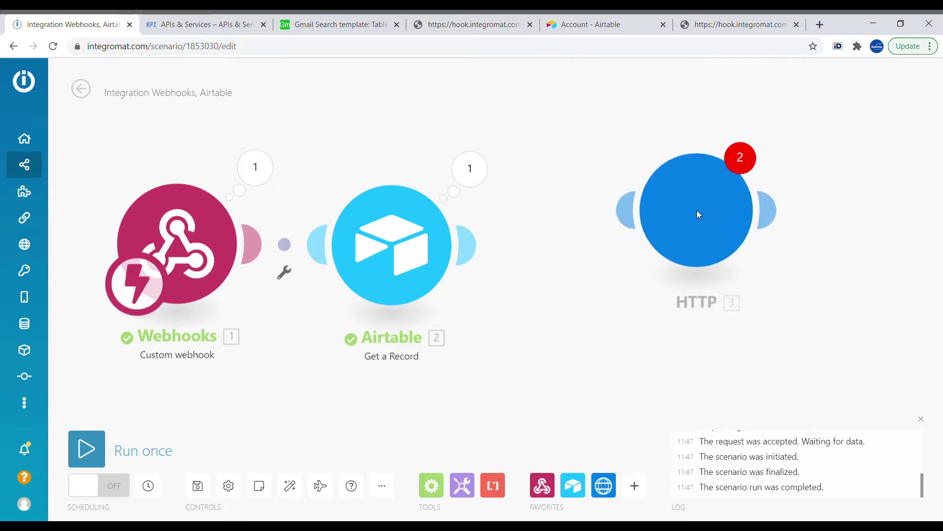
pyautogui.click(612, 245)
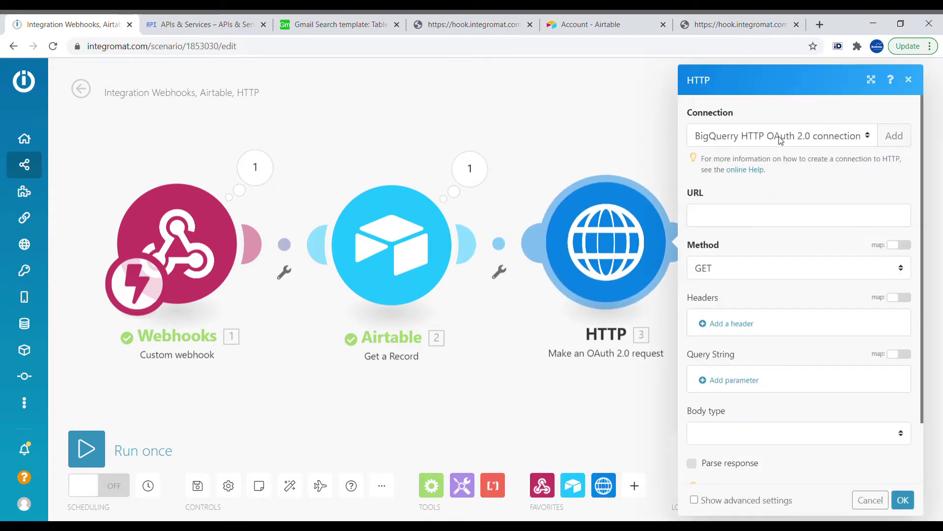
pyautogui.click(894, 138)
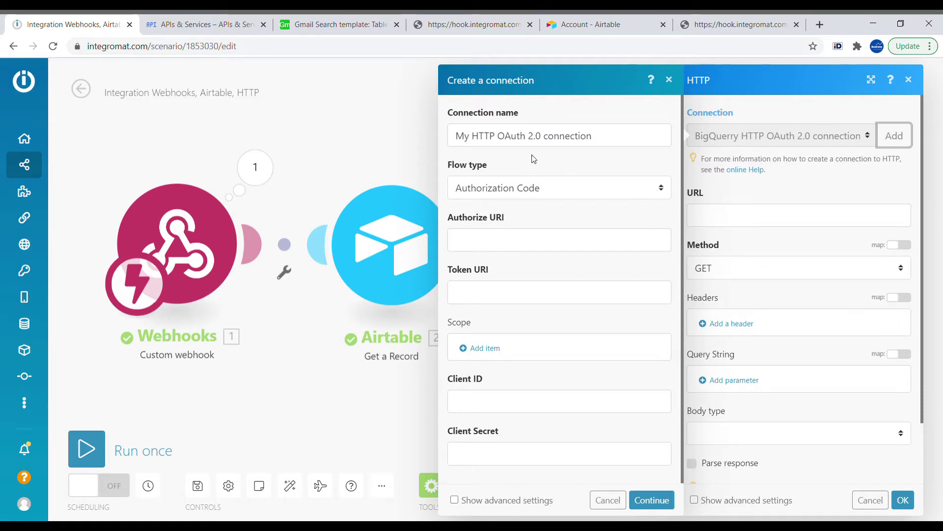
# - Enable the Gmail API in the Cloud Console library and go to its Credentials page
pyautogui.click(192, 21)
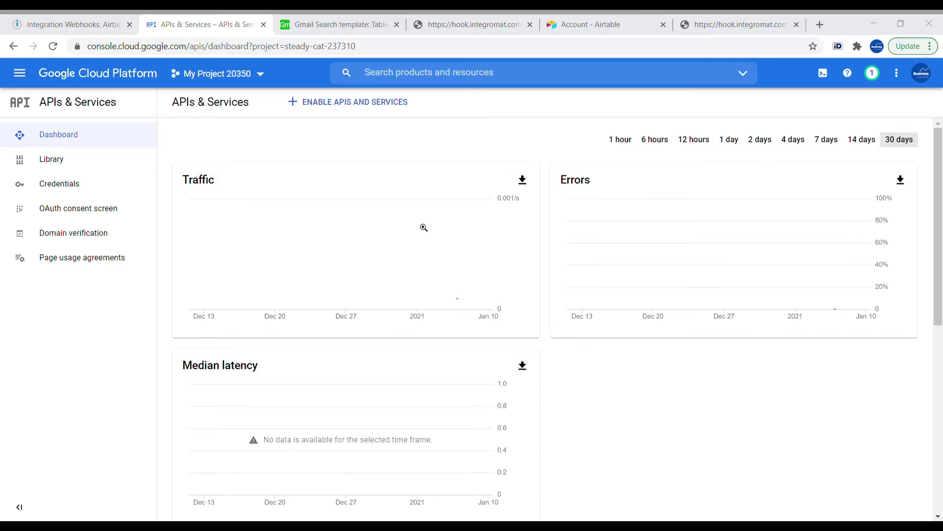
pyautogui.click(326, 102)
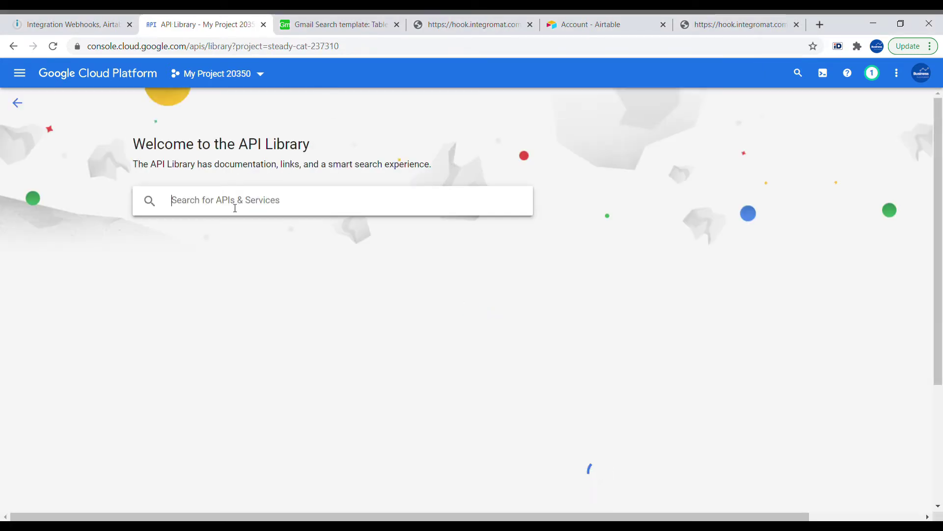
pyautogui.write('gmail')
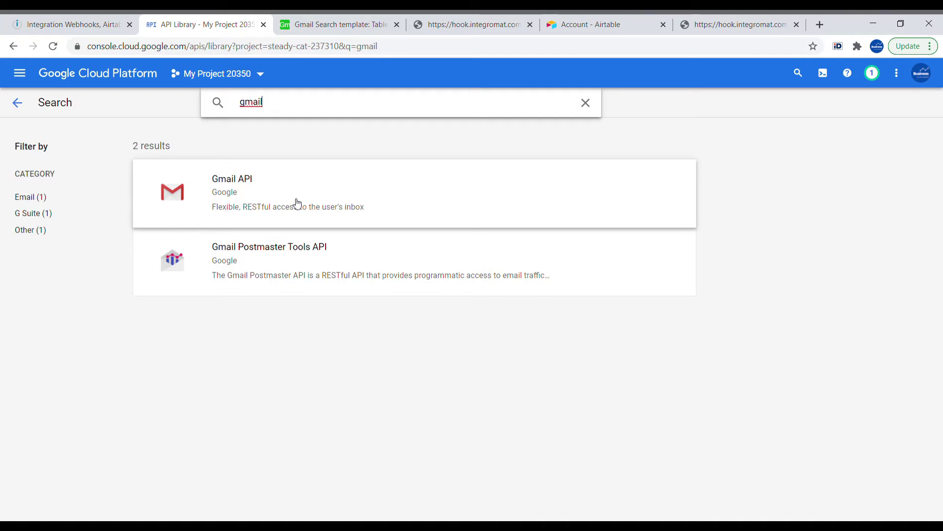
pyautogui.click(297, 203)
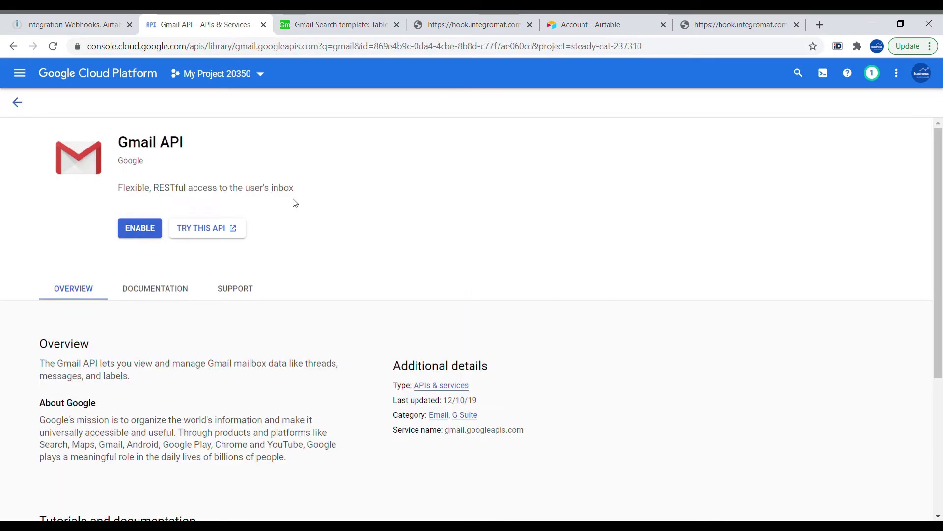
pyautogui.click(141, 228)
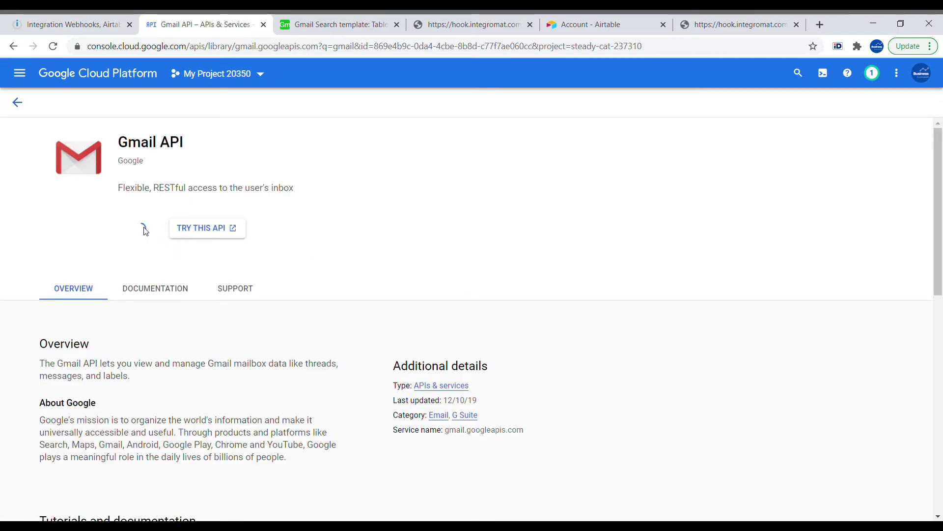
pyautogui.click(74, 211)
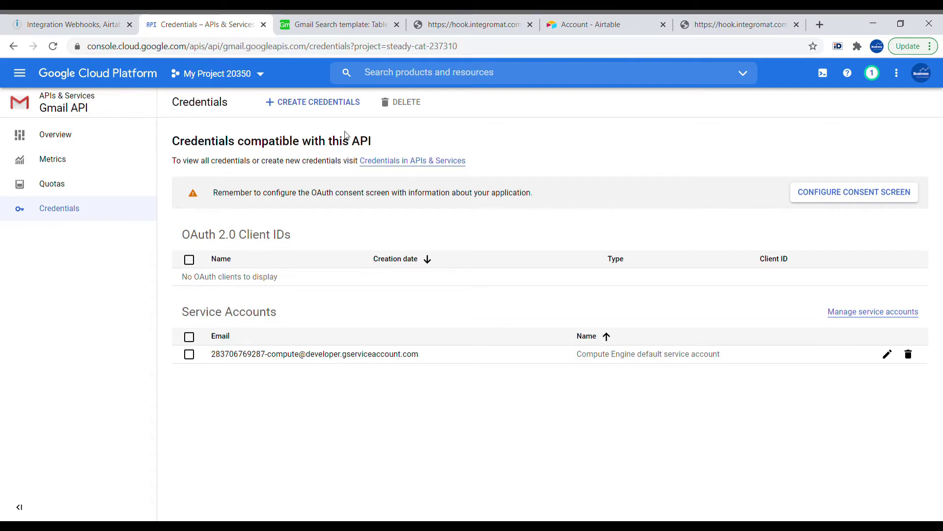
# - Start an OAuth client ID and create an Internal OAuth consent screen
pyautogui.click(304, 112)
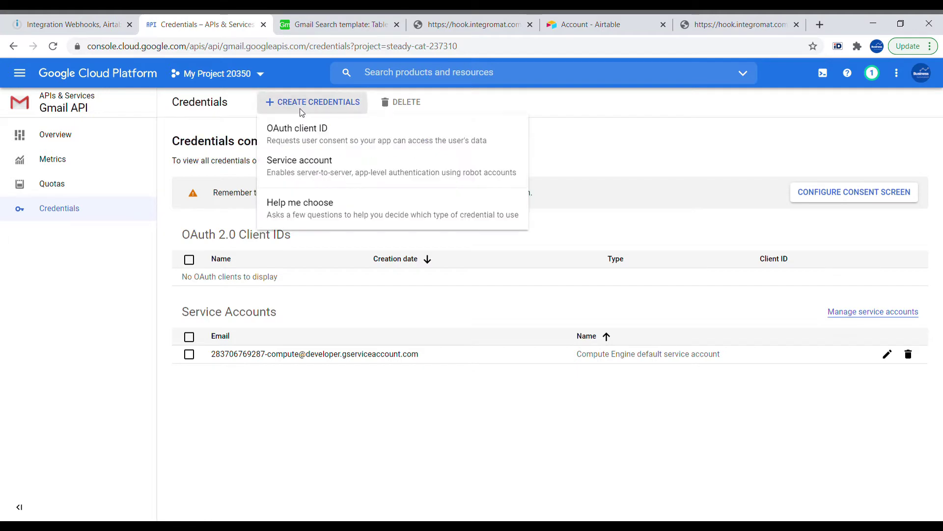
pyautogui.click(316, 143)
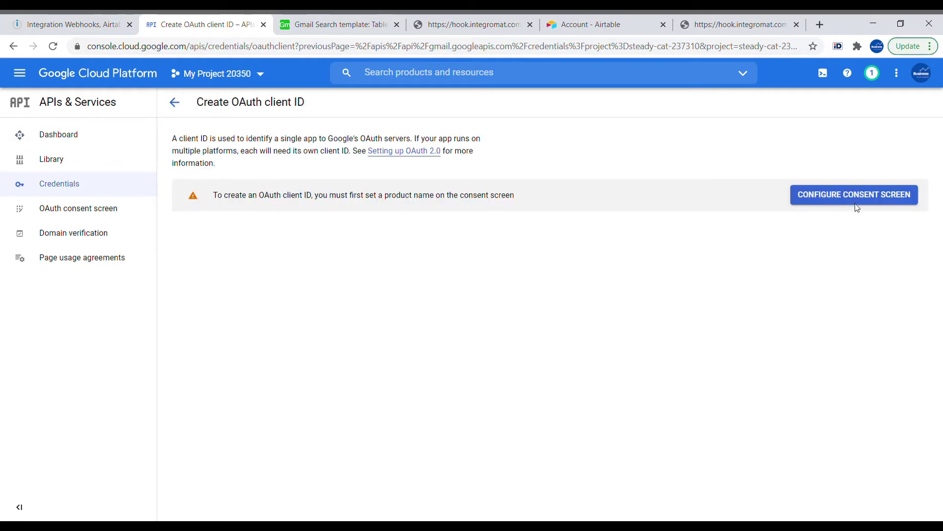
pyautogui.click(841, 196)
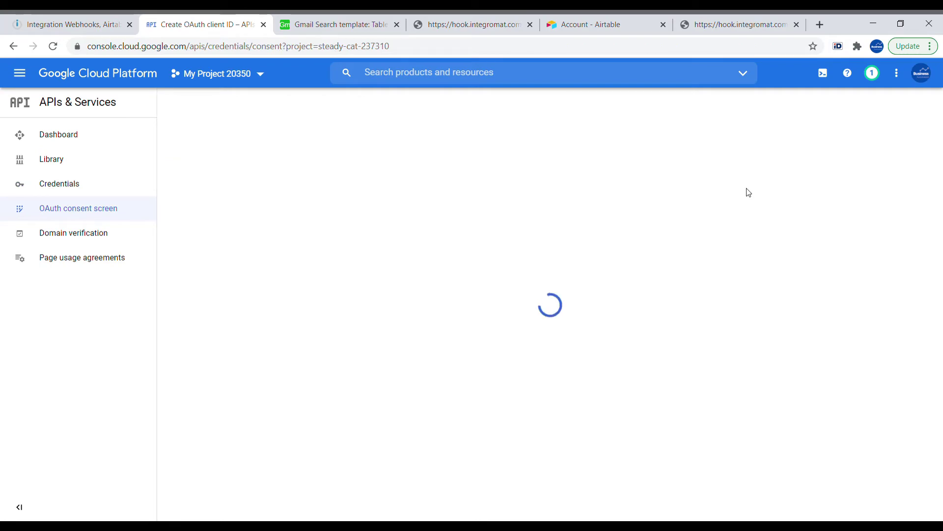
pyautogui.click(212, 202)
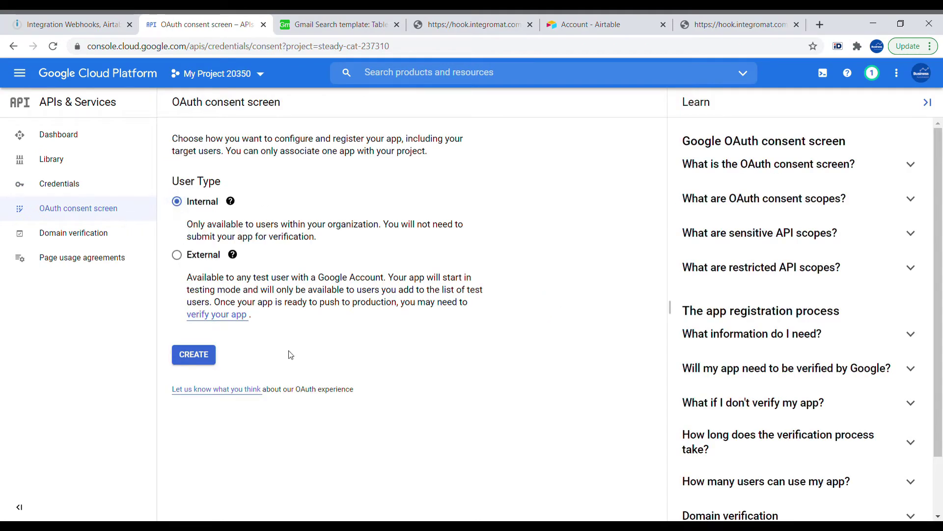
pyautogui.click(194, 355)
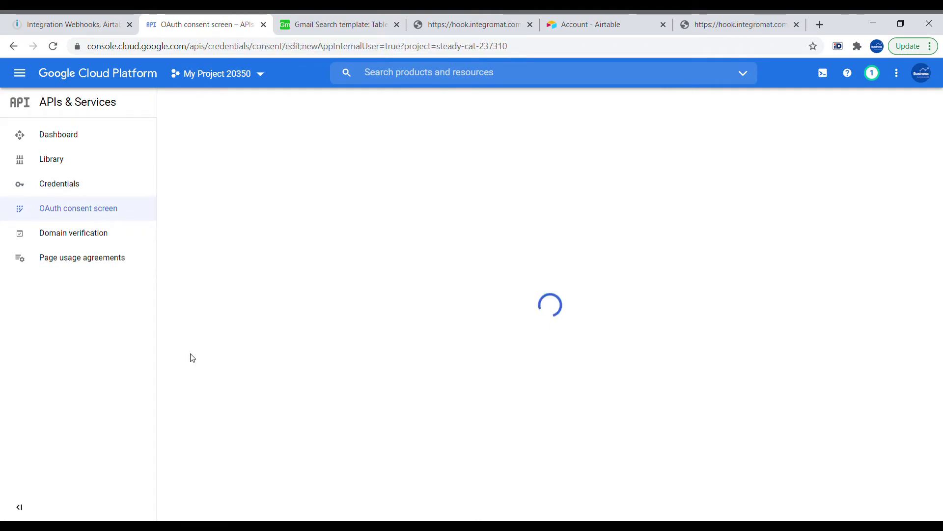
# - Name the app Integromat and select the account's address as the user support email
pyautogui.click(241, 264)
pyautogui.press('Tab')
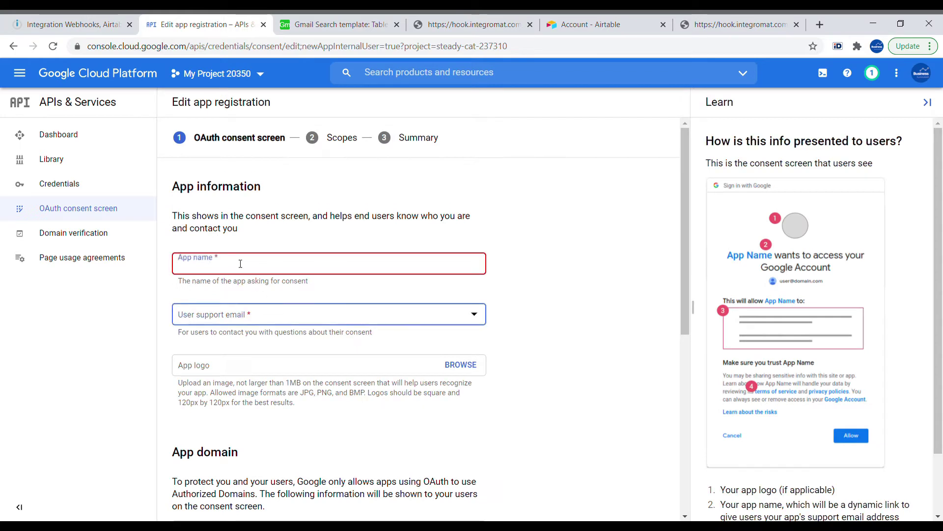
pyautogui.click(347, 263)
pyautogui.write('Integr')
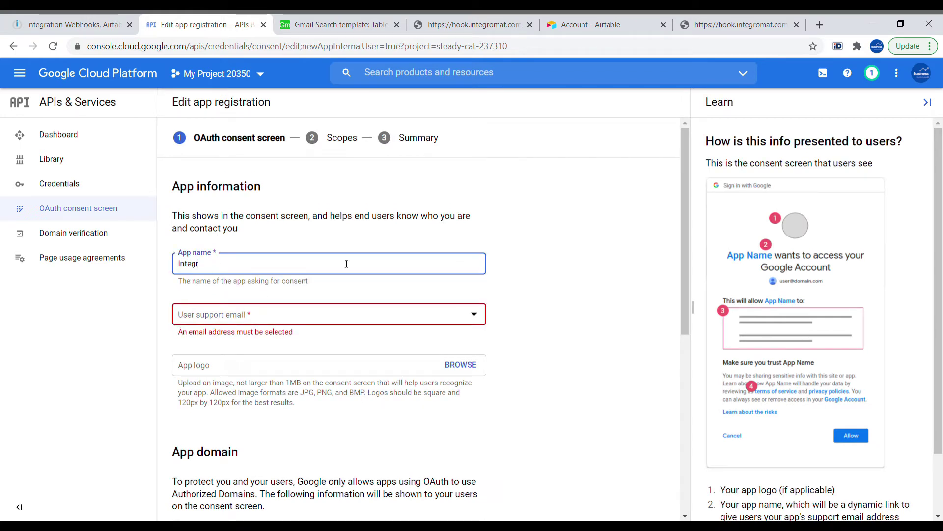
pyautogui.write('omat')
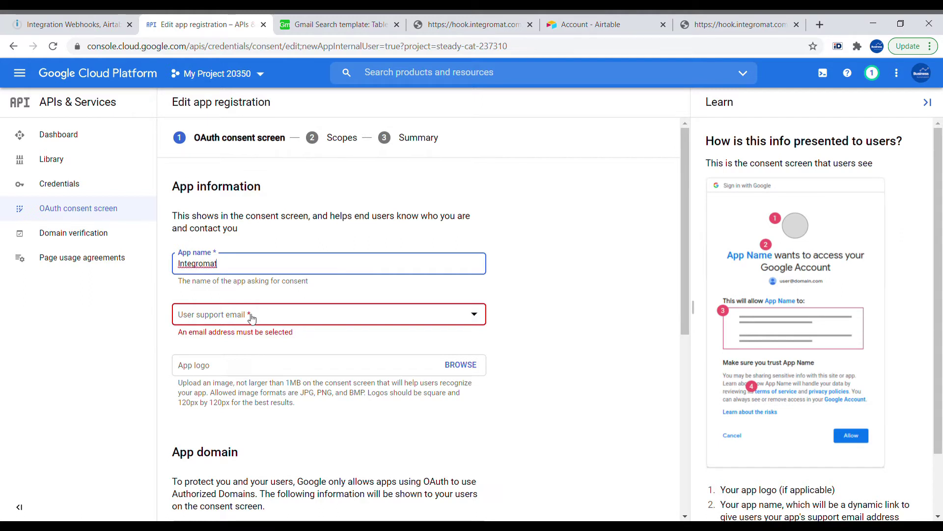
pyautogui.click(253, 317)
pyautogui.click(253, 317)
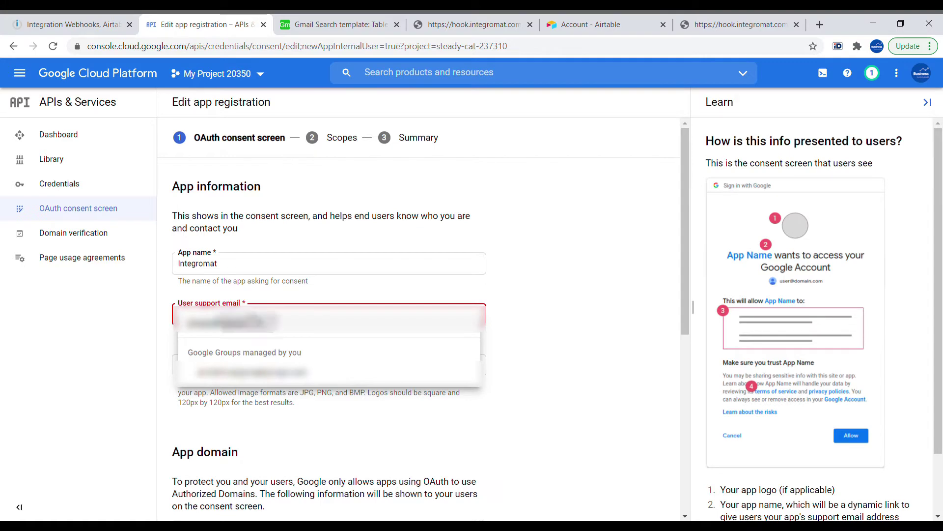
pyautogui.click(253, 320)
# - Fill integromat.com into the home page, privacy policy and terms of service links
pyautogui.scroll(-6, 255, 344)
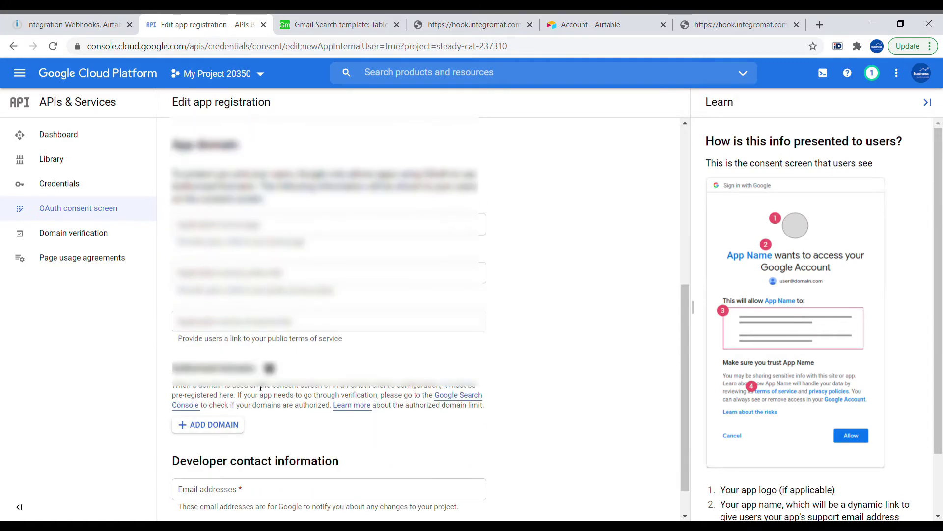
pyautogui.scroll(-1, 261, 386)
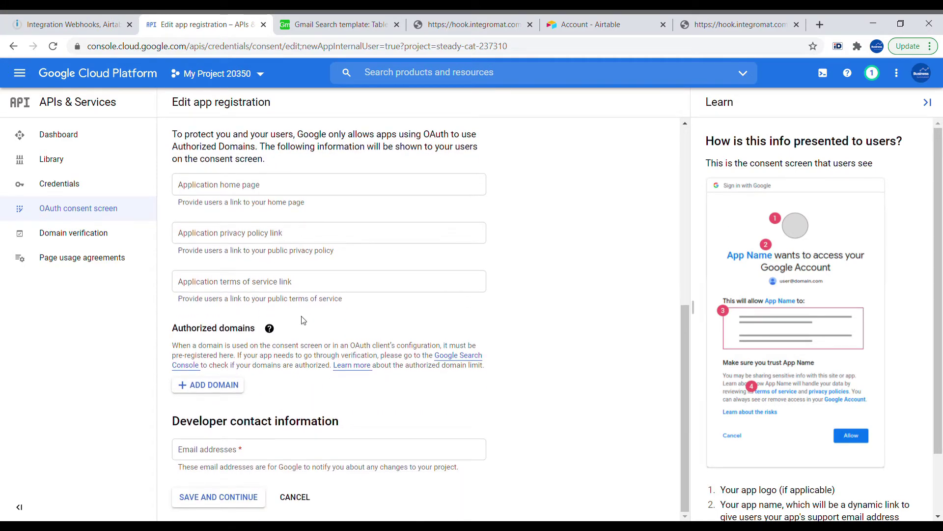
pyautogui.click(266, 192)
pyautogui.write('integromat.com')
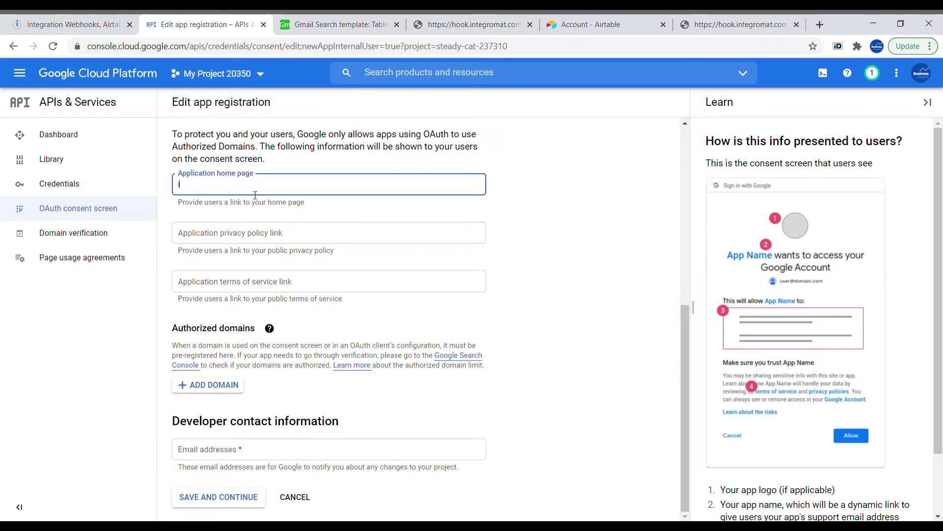
pyautogui.hotkey('ctrl', 'a')
pyautogui.hotkey('ctrl', 'c')
pyautogui.press('Tab')
pyautogui.hotkey('ctrl', 'v')
pyautogui.click(256, 279)
pyautogui.hotkey('ctrl', 'v')
pyautogui.click(211, 186)
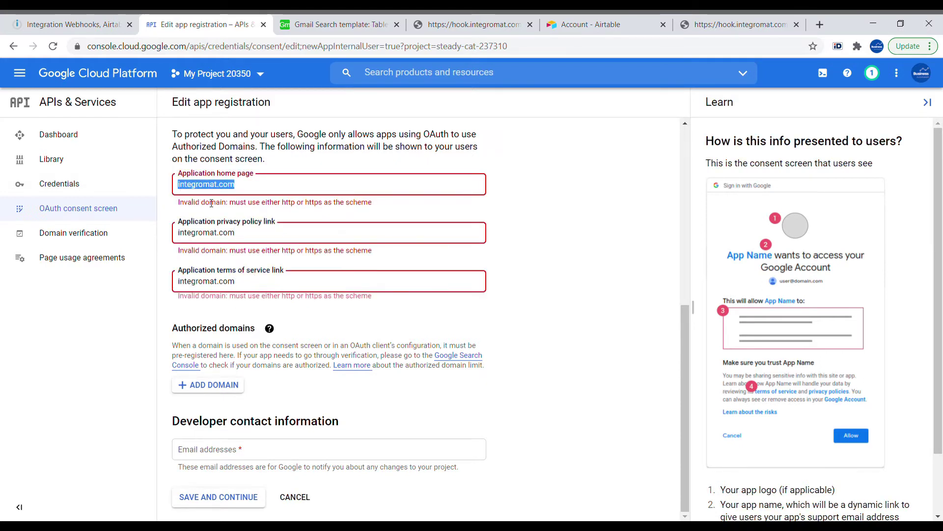
pyautogui.press('Home')
pyautogui.write('http://')
pyautogui.hotkey('ctrl', 'a')
pyautogui.hotkey('ctrl', 'c')
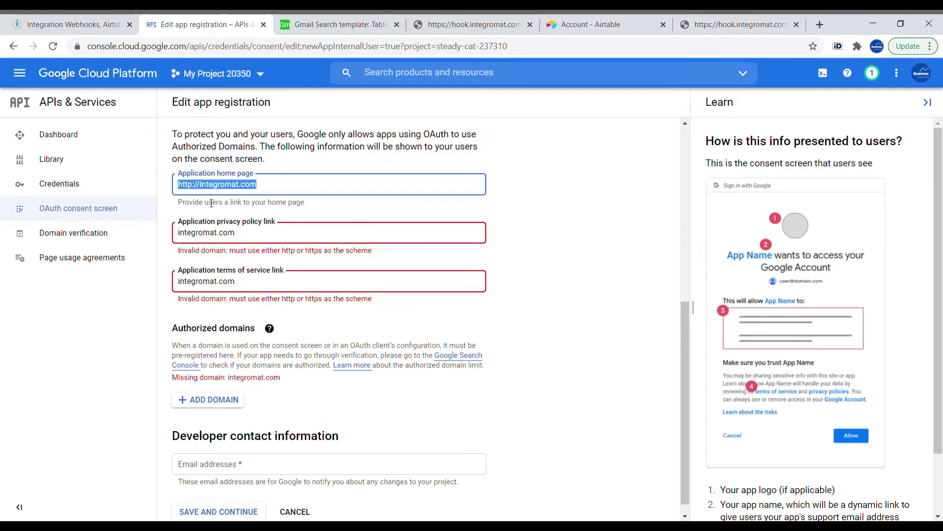
pyautogui.press('Tab')
pyautogui.hotkey('ctrl', 'v')
pyautogui.press('Tab')
pyautogui.hotkey('ctrl', 'v')
pyautogui.scroll(-1, 261, 291)
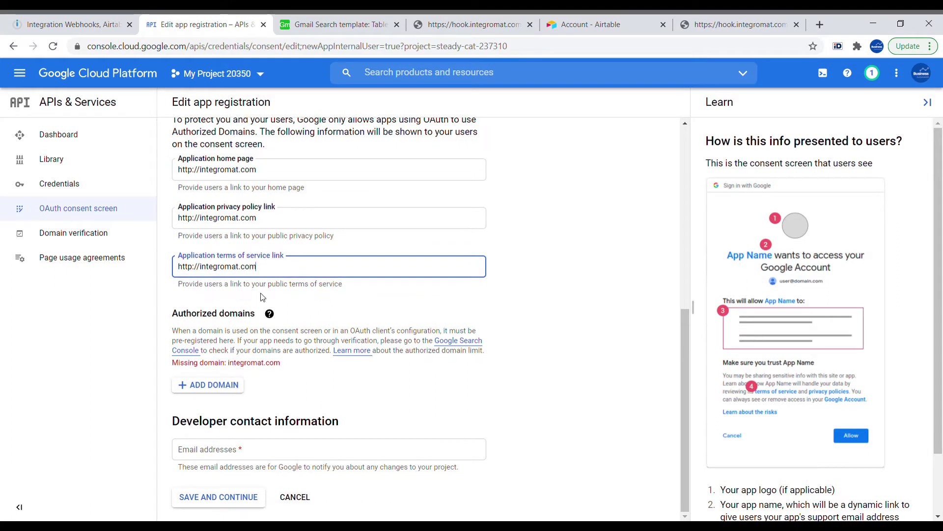
pyautogui.click(338, 418)
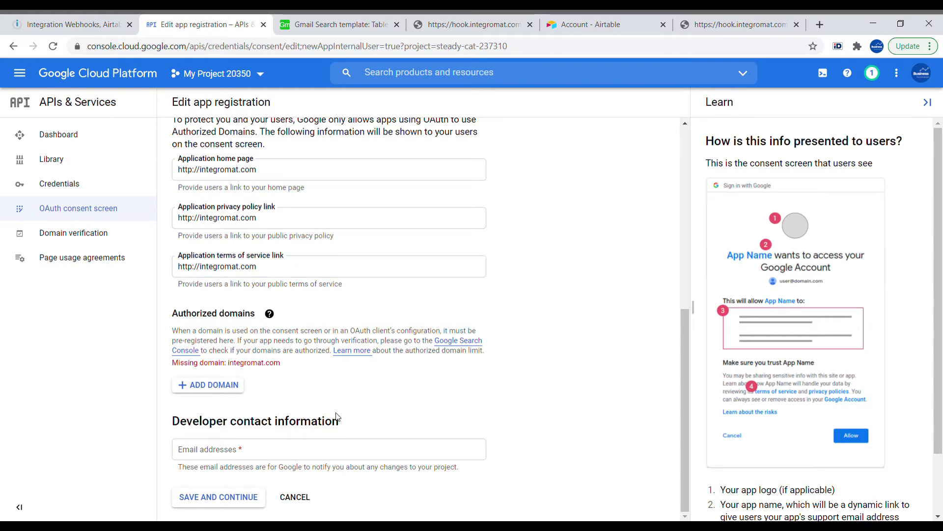
# - Add integromat.com as an authorized domain, enter the developer contact email, and save
pyautogui.click(230, 386)
pyautogui.hotkey('ctrl', 'v')
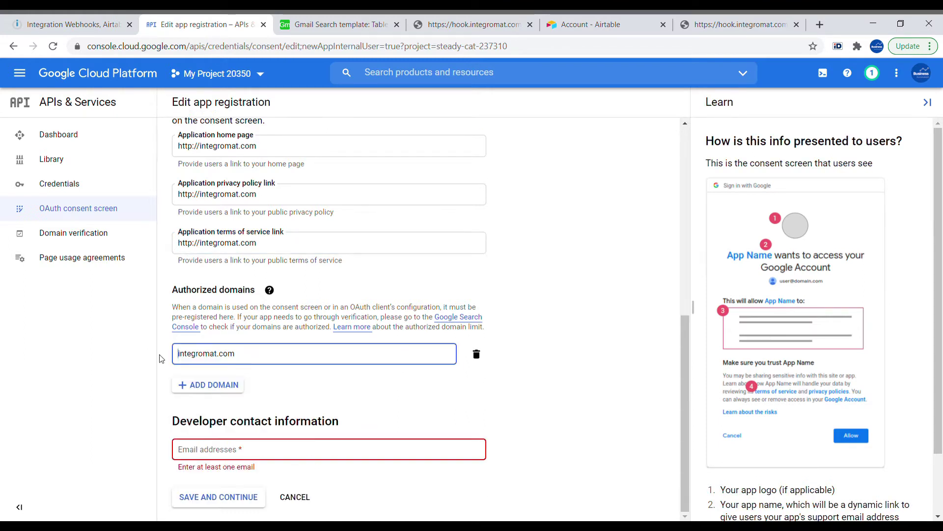
pyautogui.click(261, 454)
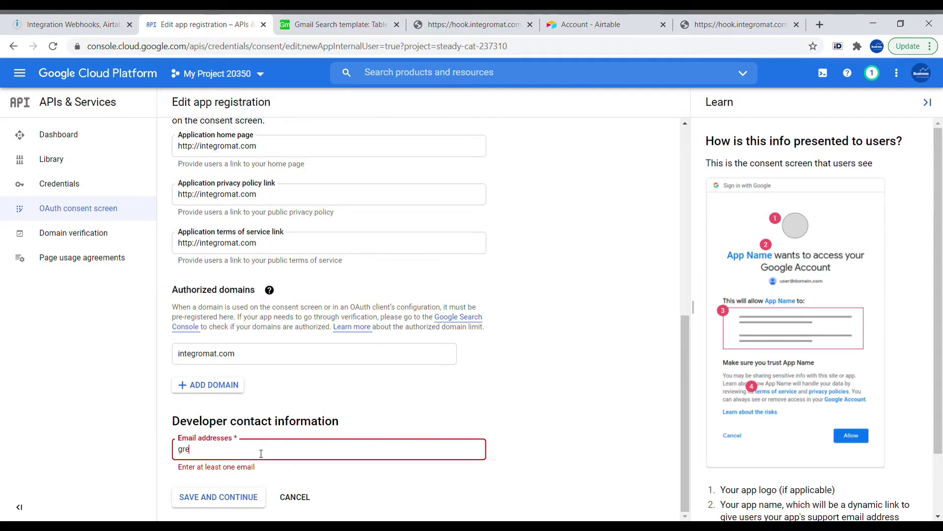
pyautogui.click(253, 498)
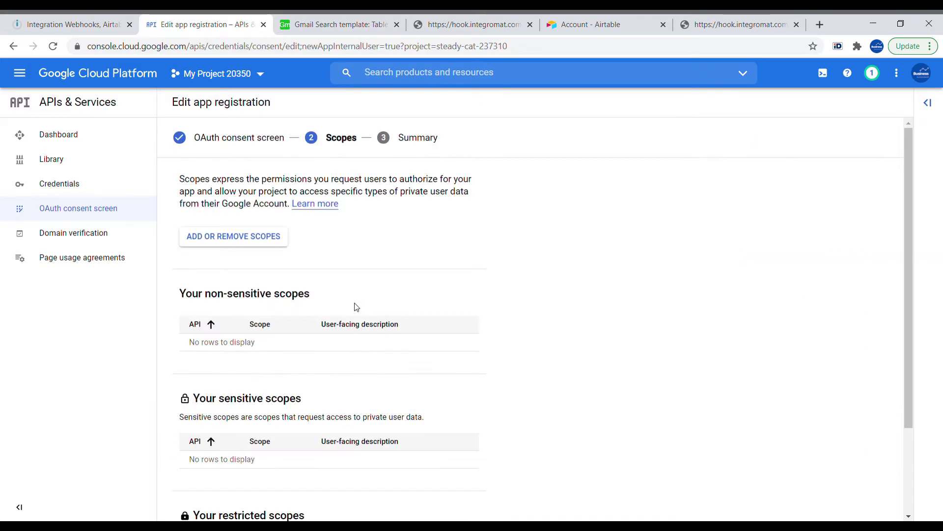
pyautogui.click(252, 241)
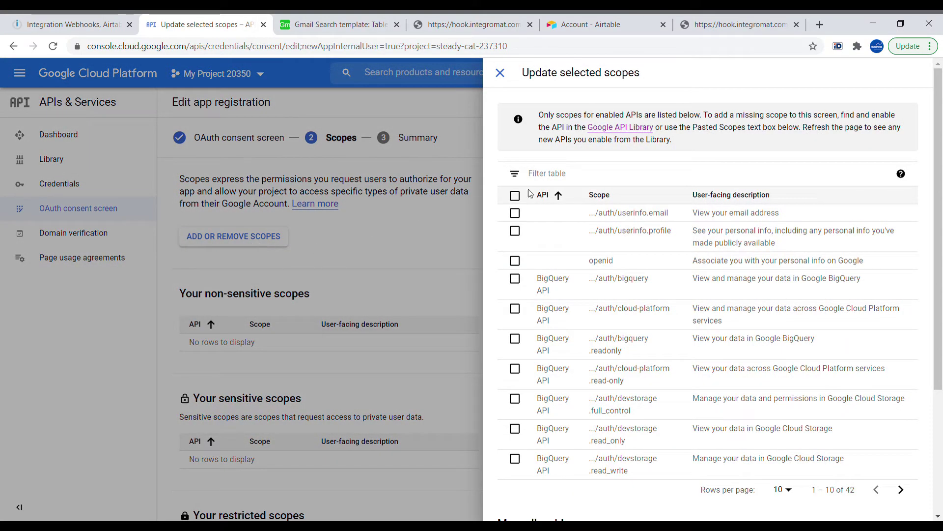
pyautogui.scroll(-2, 835, 220)
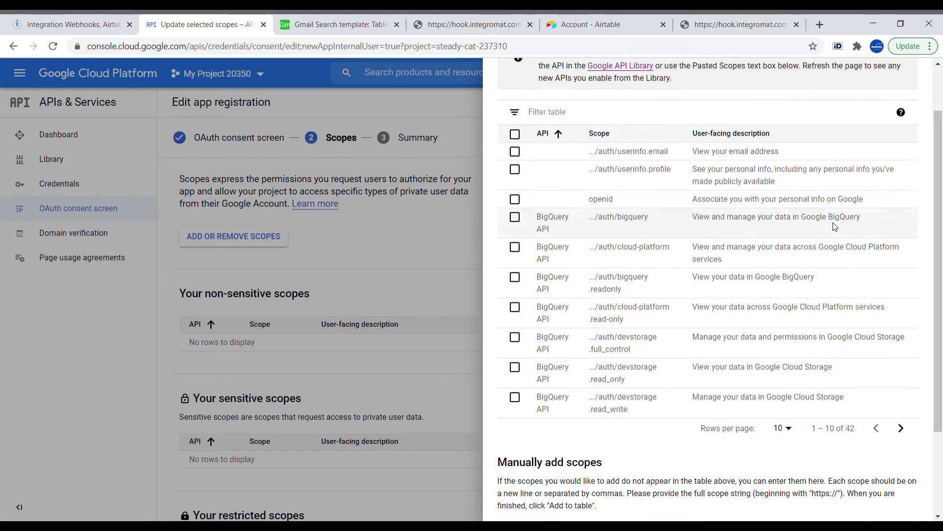
pyautogui.scroll(2, 716, 228)
pyautogui.click(558, 174)
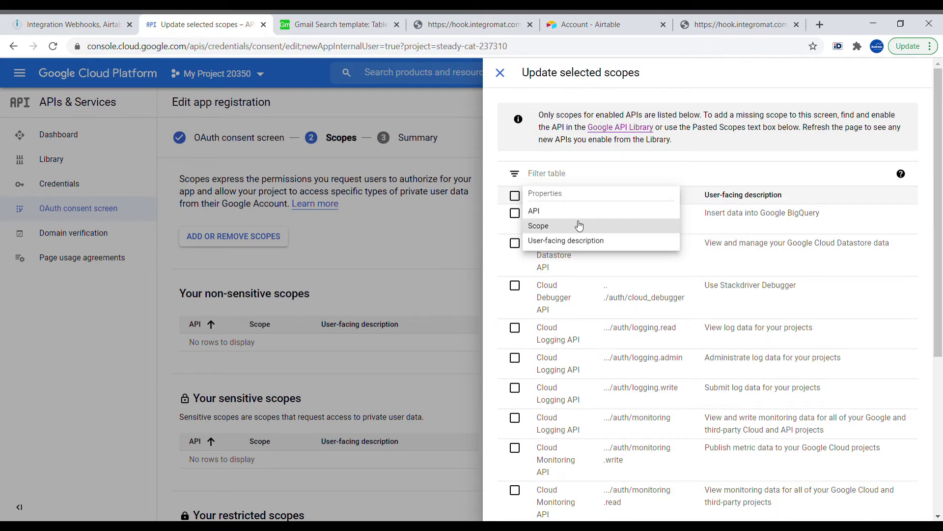
pyautogui.click(555, 211)
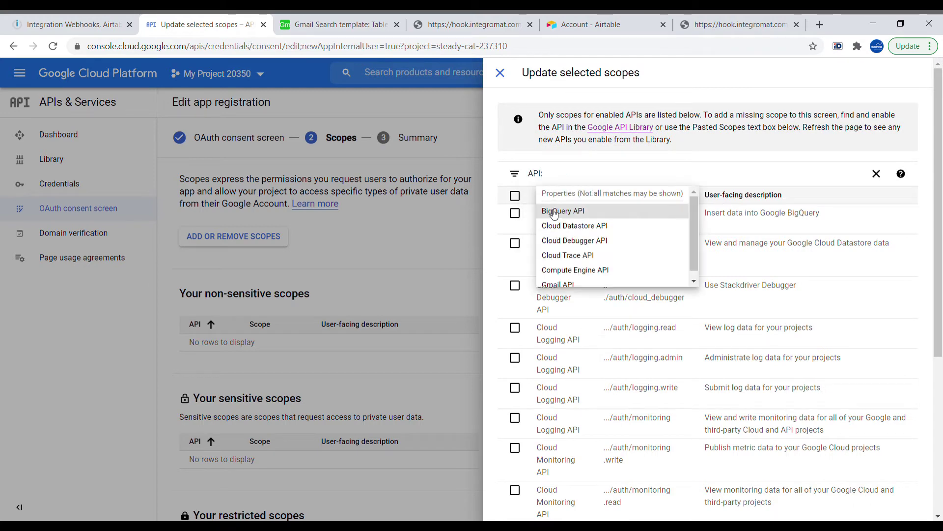
pyautogui.write('gmail')
pyautogui.click(622, 210)
pyautogui.click(659, 213)
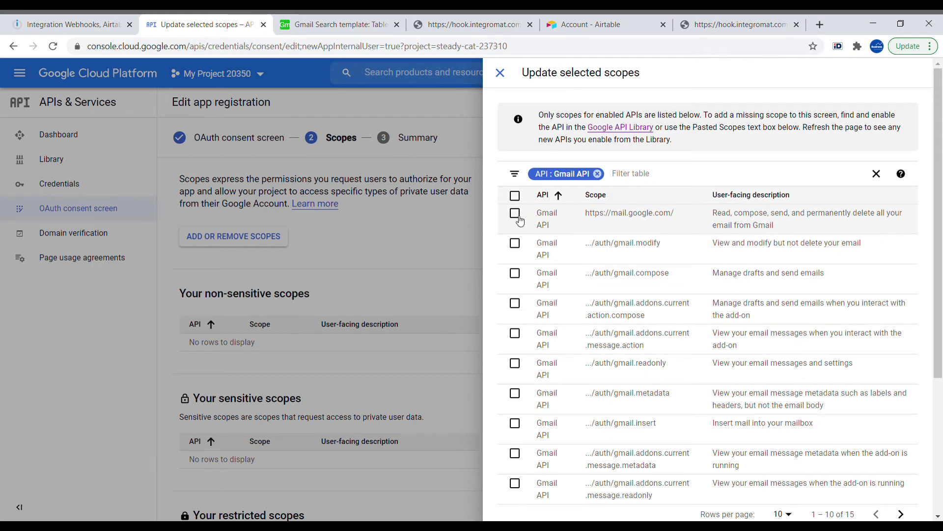
pyautogui.click(517, 218)
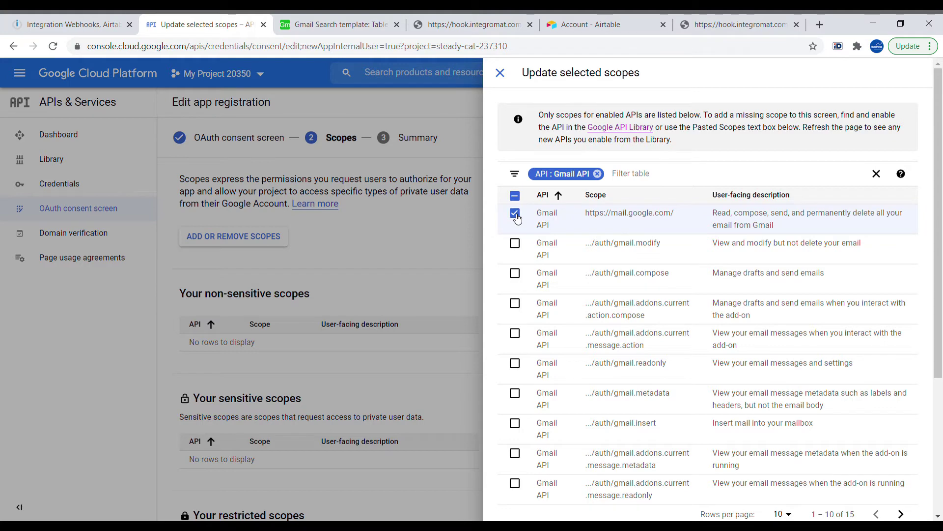
# - Apply the chosen scope with UPDATE and save through to the Summary step
pyautogui.scroll(-4, 543, 319)
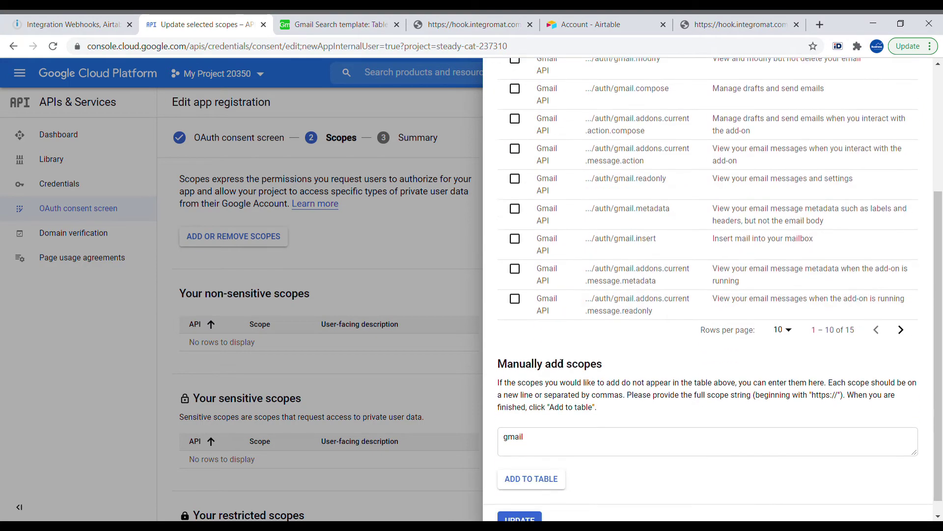
pyautogui.scroll(-1, 565, 359)
pyautogui.click(521, 505)
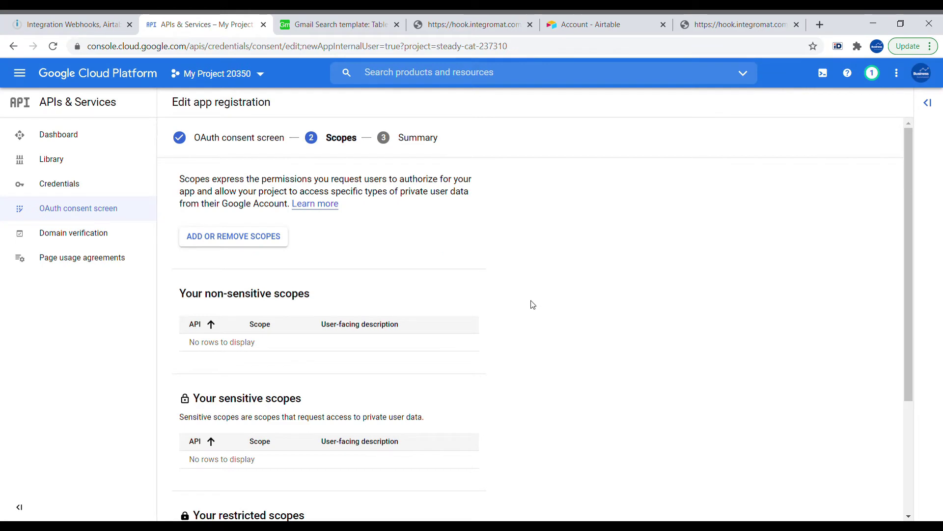
pyautogui.scroll(-3, 491, 291)
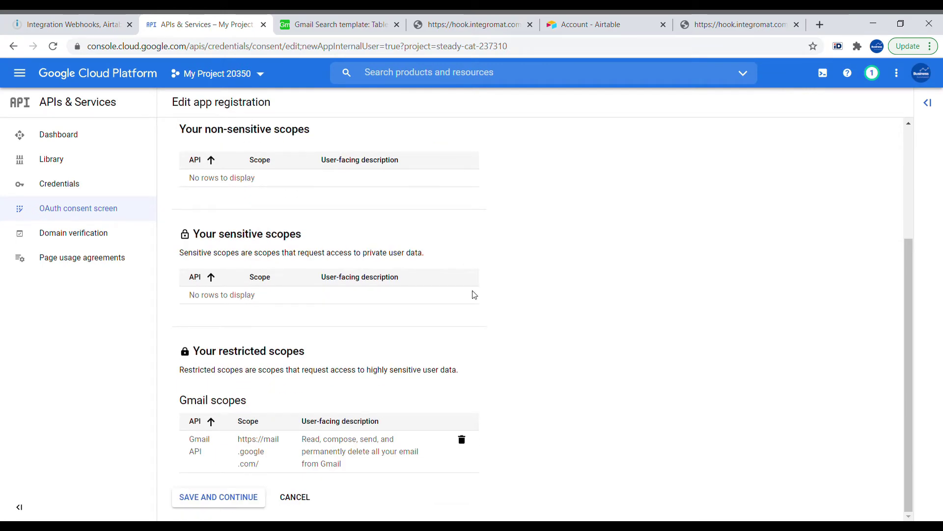
pyautogui.click(249, 500)
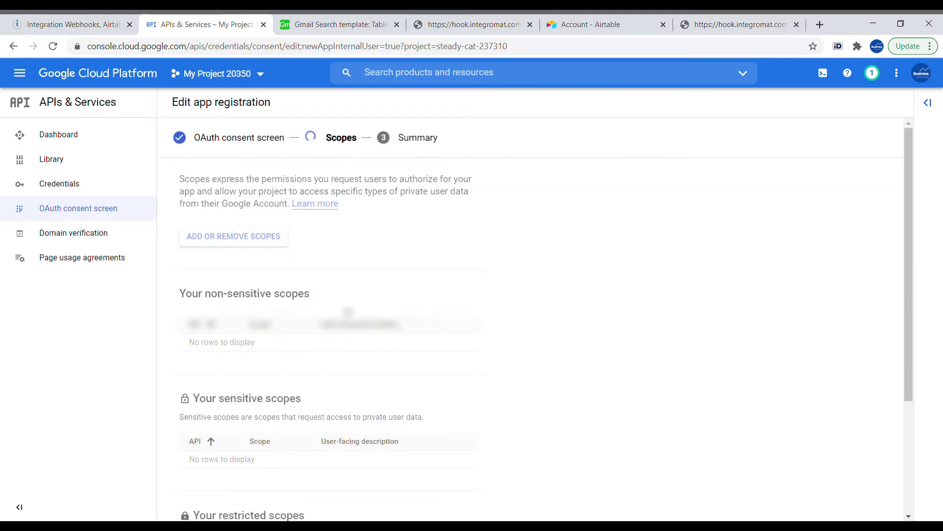
pyautogui.scroll(-5, 347, 312)
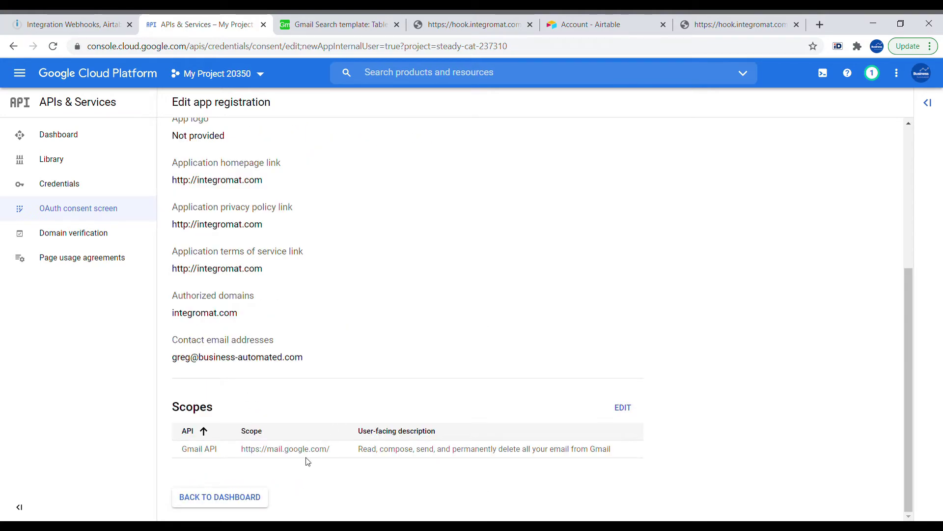
# - Start a new OAuth client ID credential with Web application as the type
pyautogui.click(253, 497)
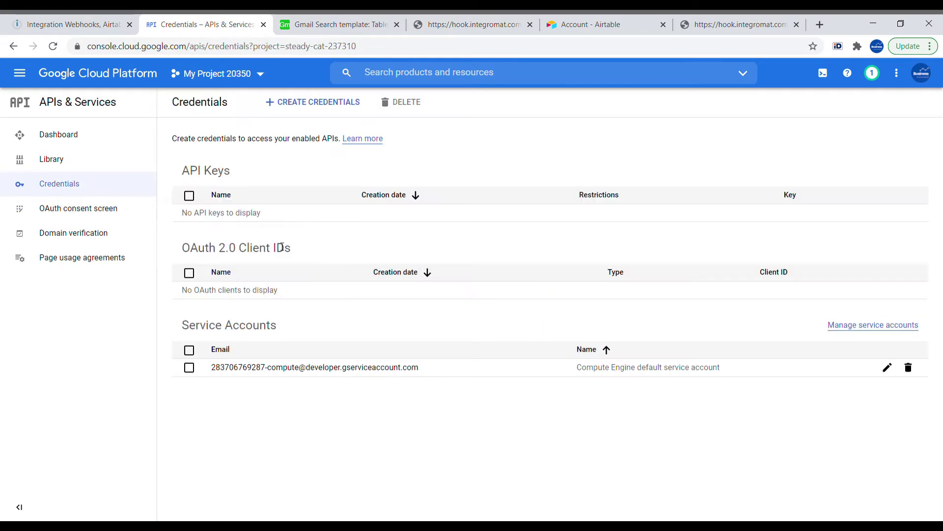
pyautogui.click(287, 106)
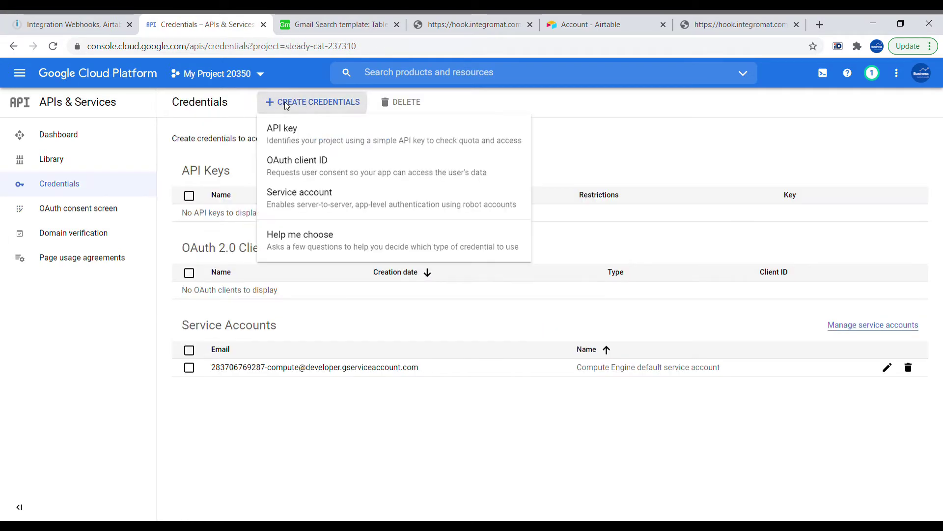
pyautogui.click(288, 169)
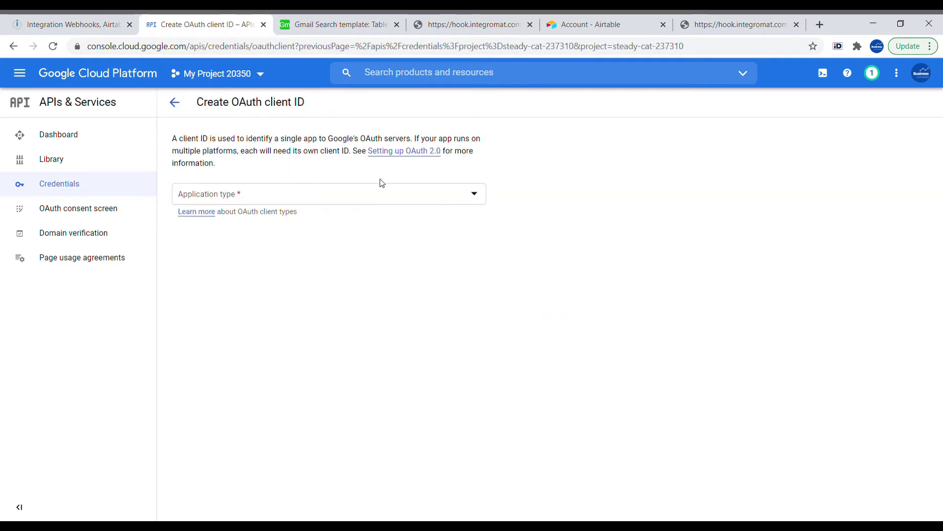
pyautogui.click(404, 196)
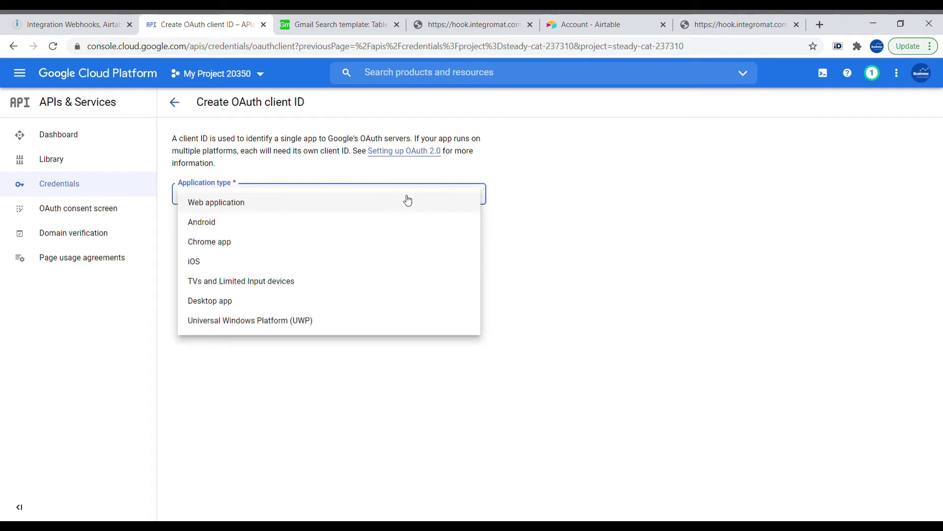
pyautogui.click(405, 199)
# - Name the client Integromat, add the Integromat redirect URI, create it and copy its client ID
pyautogui.moveTo(224, 243); pyautogui.dragTo(167, 238)
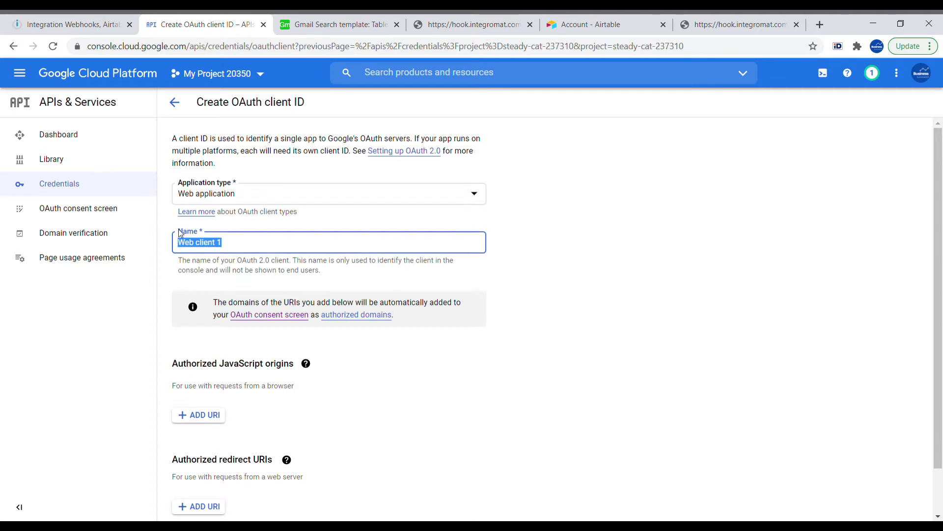
pyautogui.write('Inte')
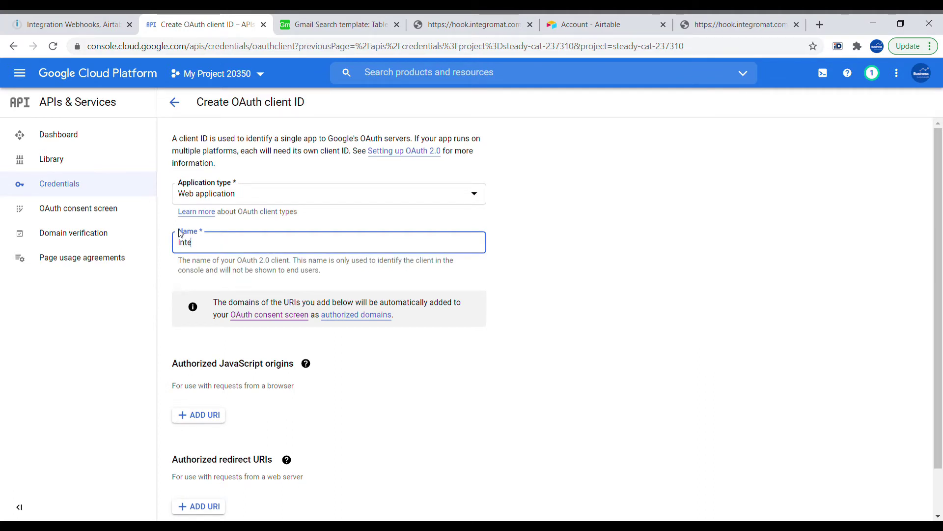
pyautogui.write('gromat')
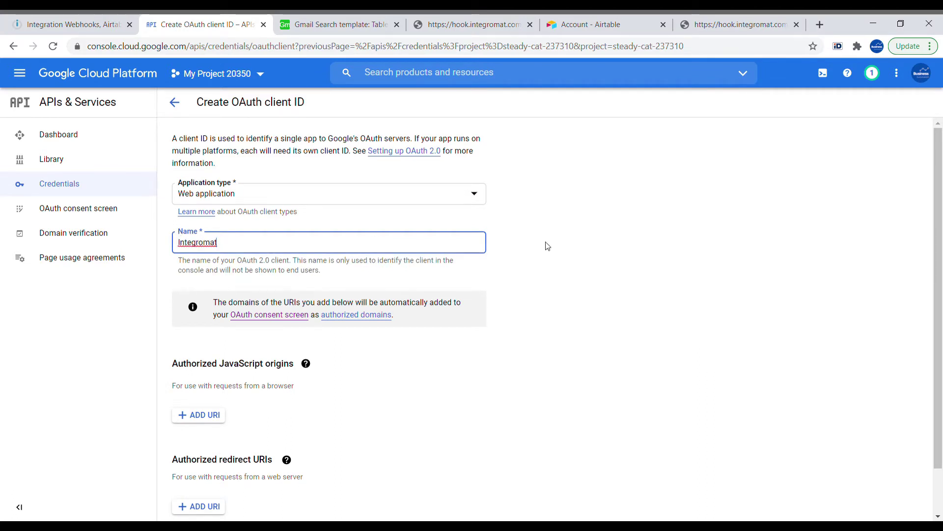
pyautogui.click(548, 246)
pyautogui.click(199, 507)
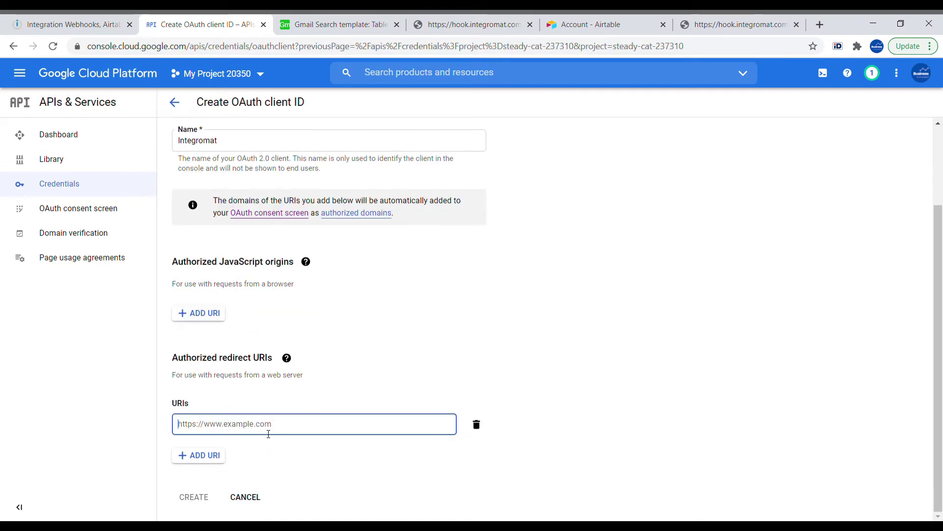
pyautogui.write('https://www.integromat.com/oauth/cb/oauth2')
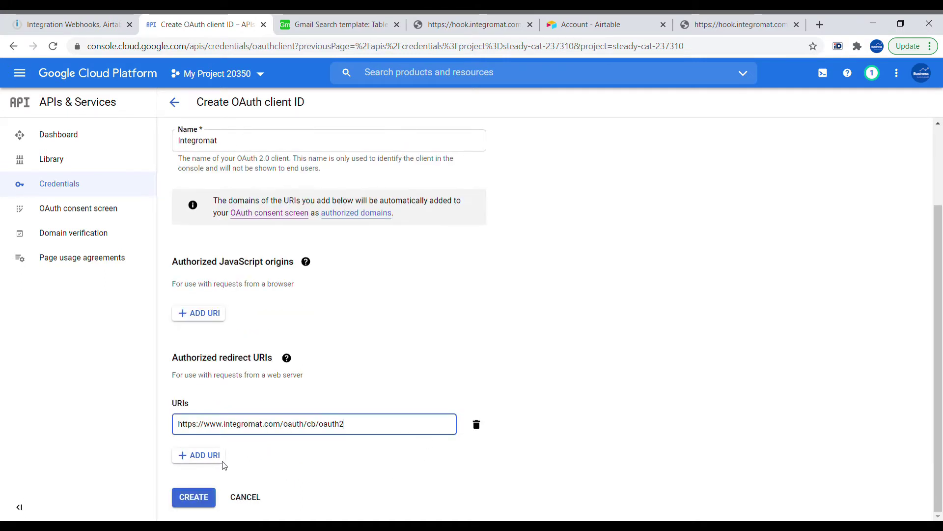
pyautogui.click(210, 497)
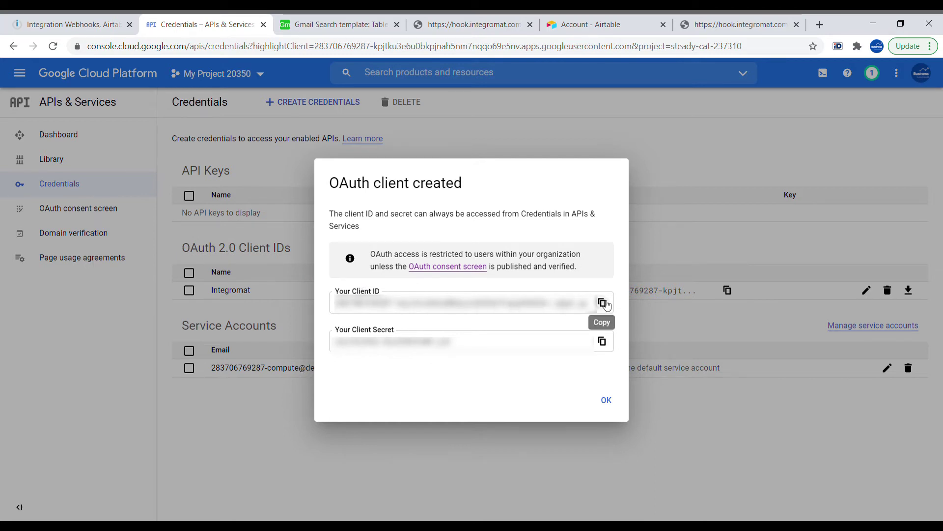
pyautogui.click(604, 304)
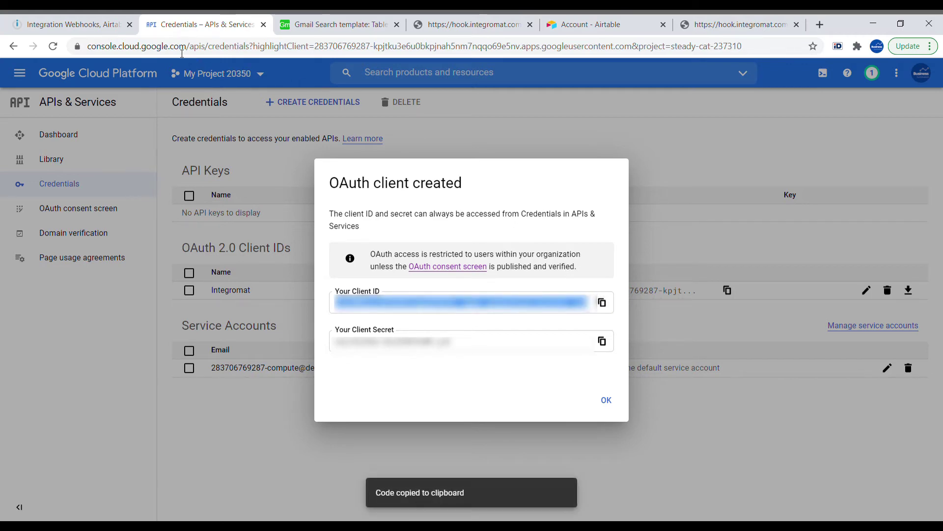
pyautogui.click(66, 24)
# - Paste the Google client ID and client secret into the connection form
pyautogui.click(501, 242)
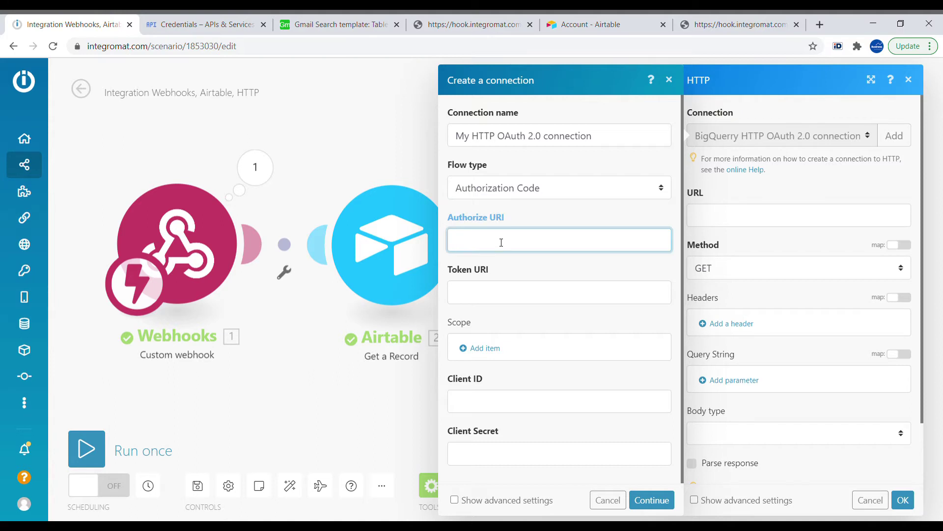
pyautogui.click(489, 405)
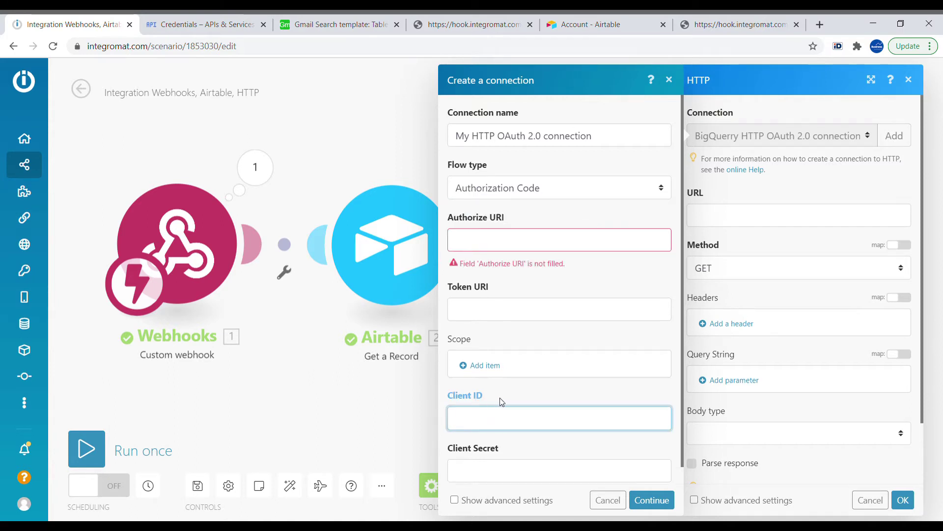
pyautogui.hotkey('ctrl', 'v')
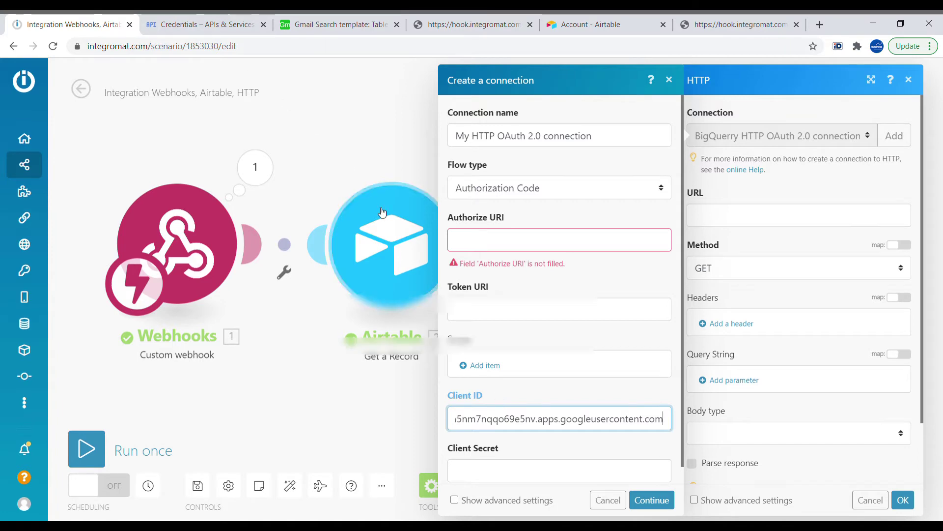
pyautogui.click(211, 25)
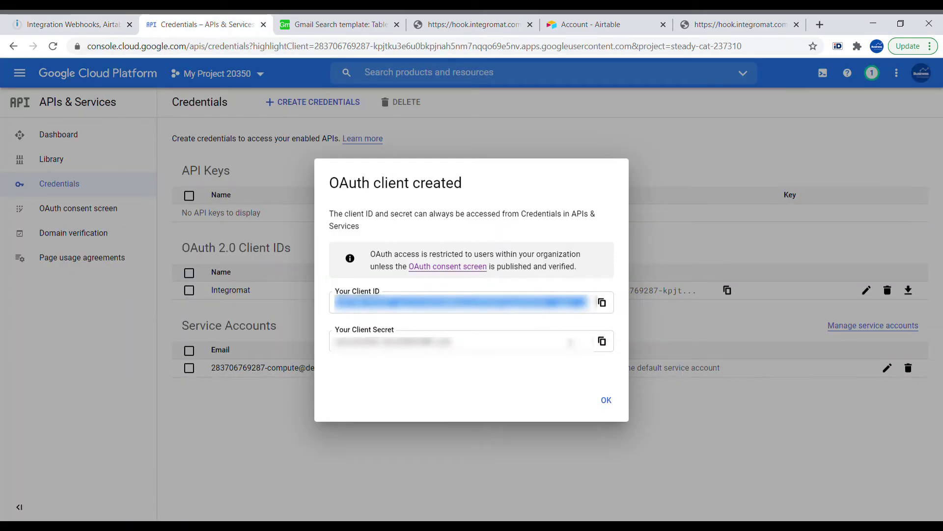
pyautogui.click(602, 341)
pyautogui.hotkey('ctrl', 'pageup')
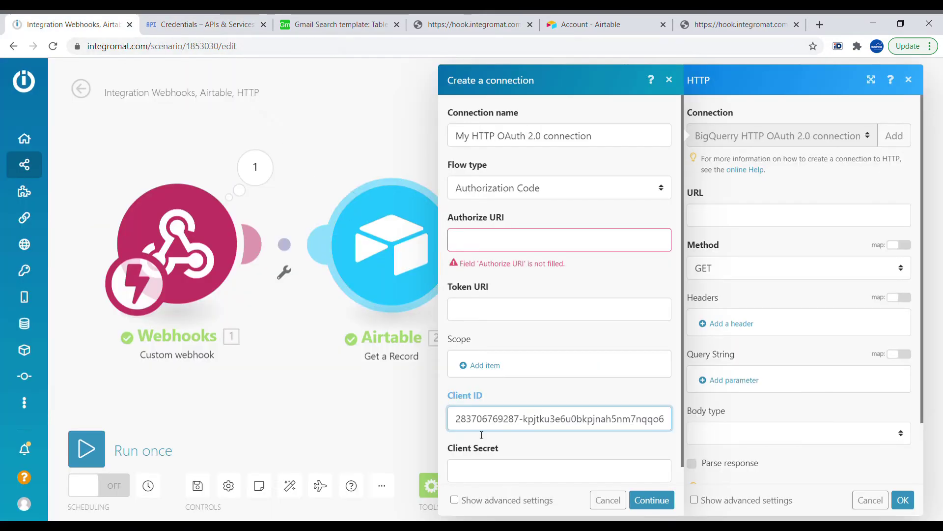
pyautogui.click(482, 471)
pyautogui.hotkey('ctrl', 'v')
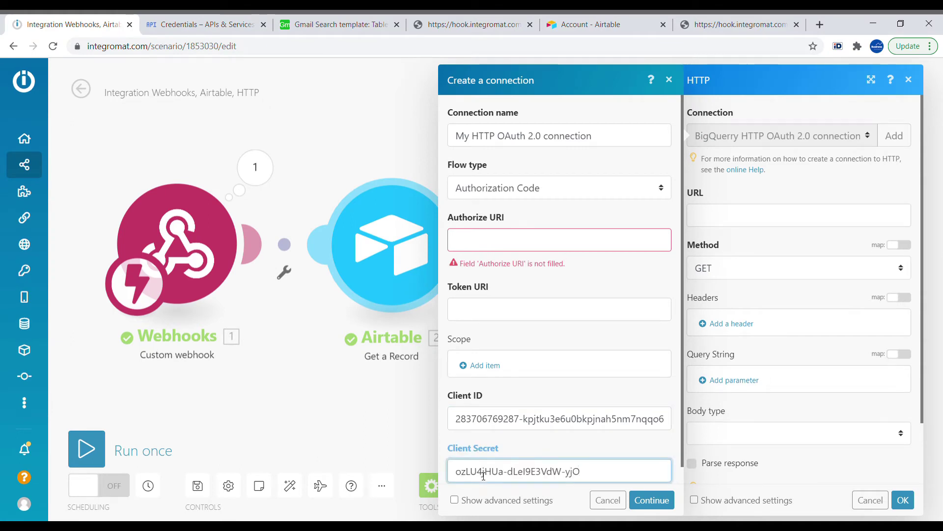
pyautogui.click(482, 240)
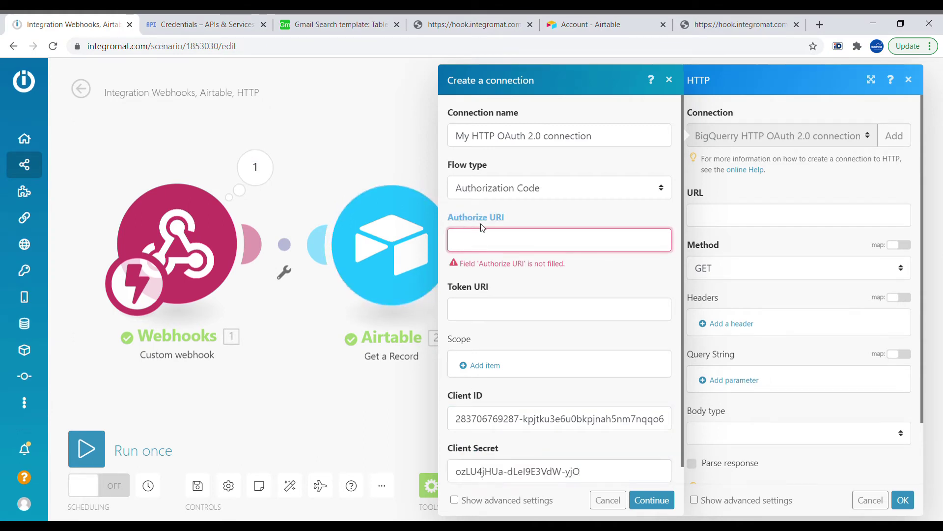
pyautogui.hotkey('ctrl', 'v')
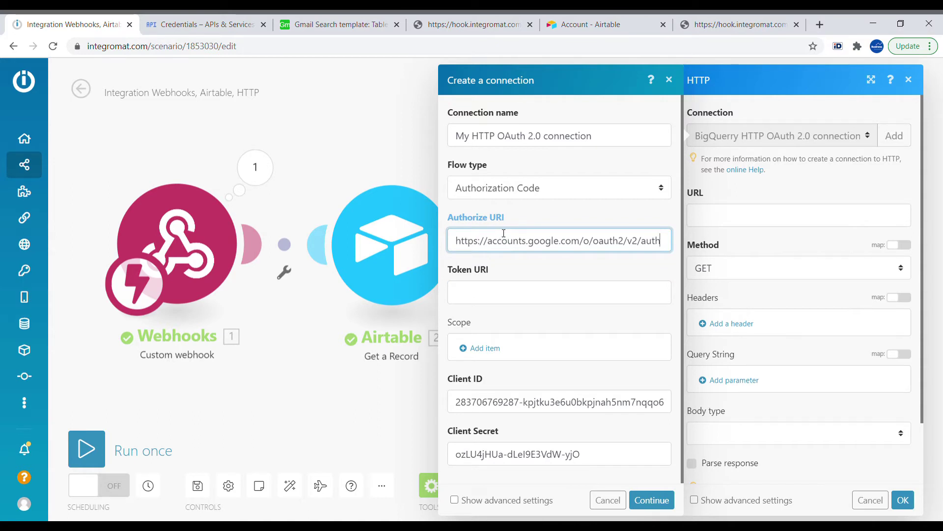
pyautogui.hotkey('alt', 'Tab')
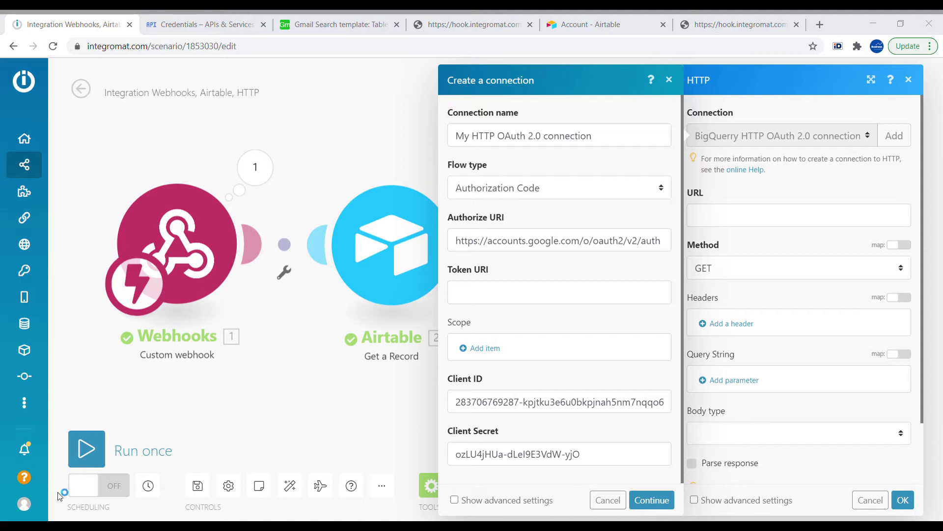
pyautogui.hotkey('alt', 'Tab')
pyautogui.click(477, 294)
pyautogui.hotkey('ctrl', 'v')
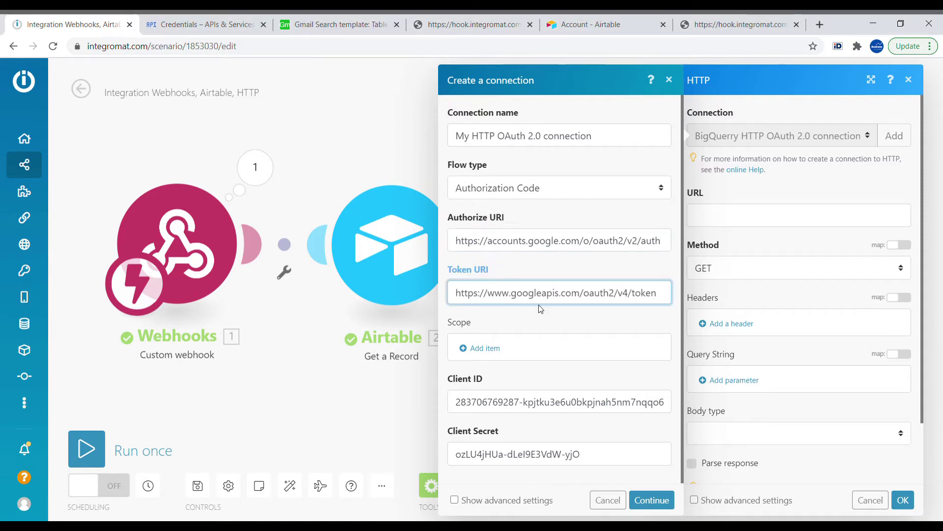
pyautogui.click(498, 353)
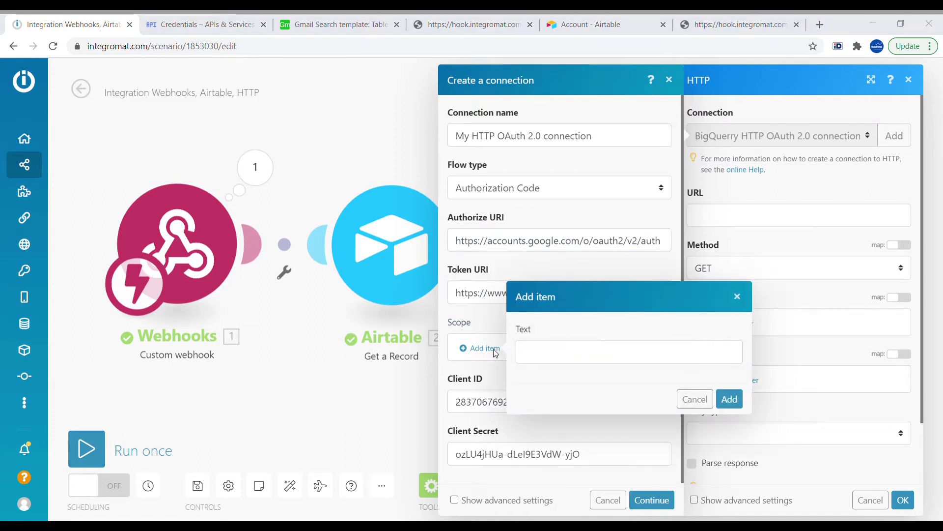
pyautogui.hotkey('ctrl', 'v')
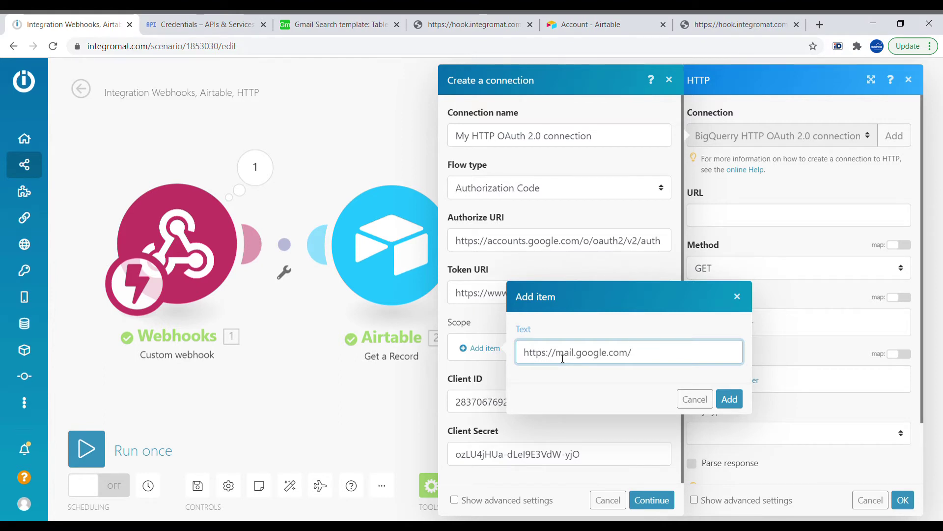
pyautogui.click(730, 401)
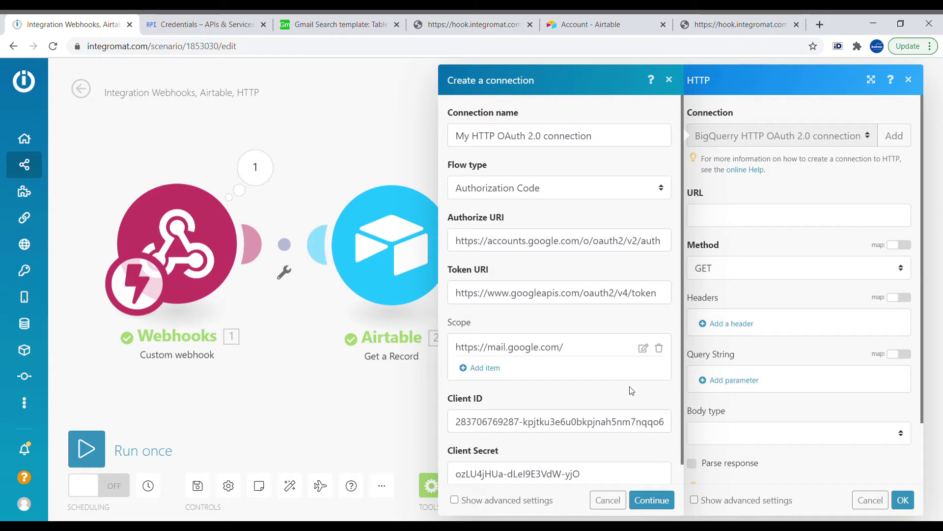
# - Add an authorize parameter with key access_type and value offline
pyautogui.scroll(-1, 497, 500)
pyautogui.click(454, 500)
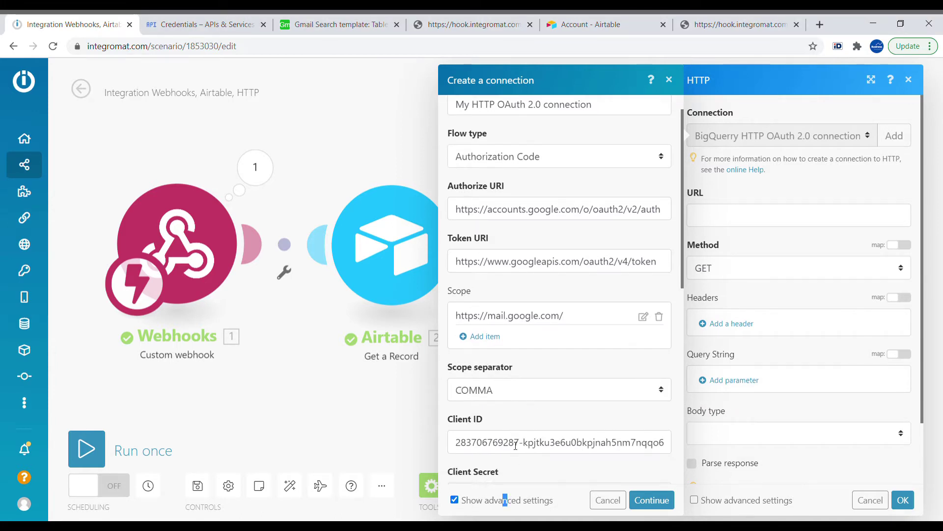
pyautogui.scroll(-3, 496, 492)
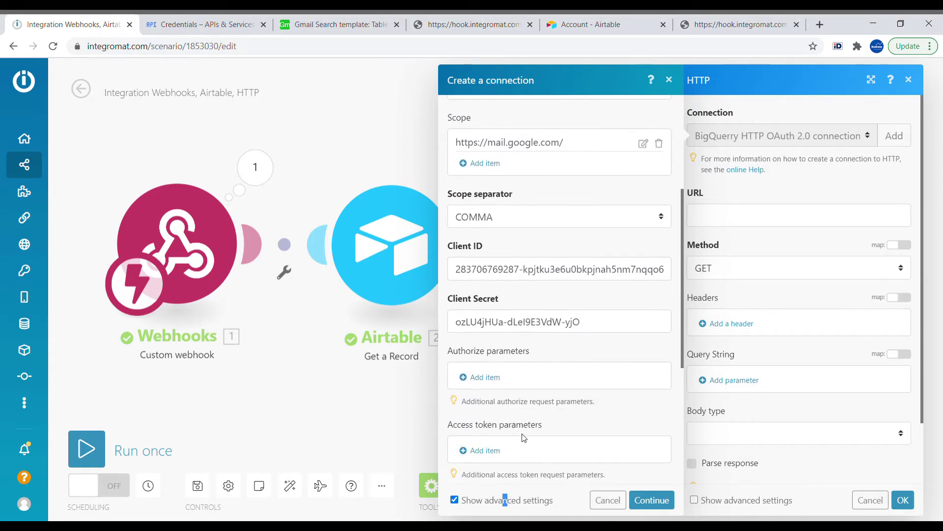
pyautogui.click(487, 377)
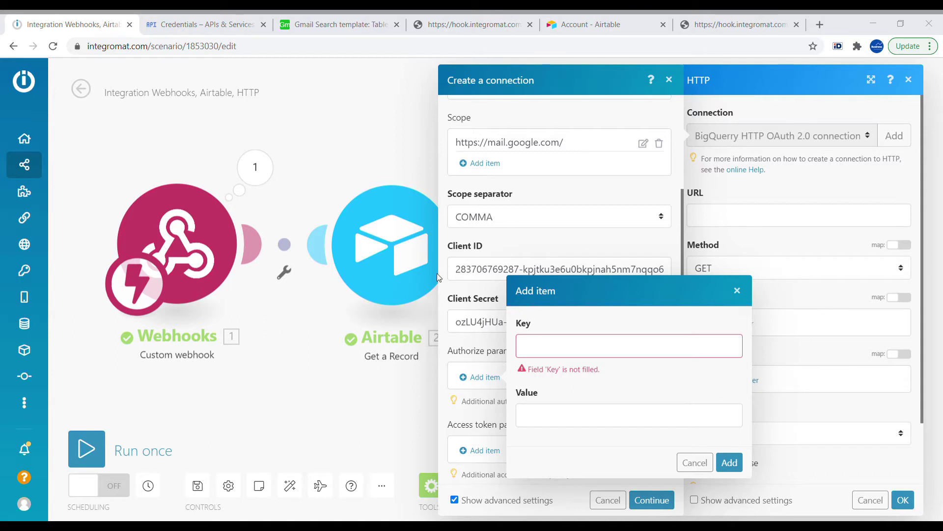
pyautogui.click(581, 344)
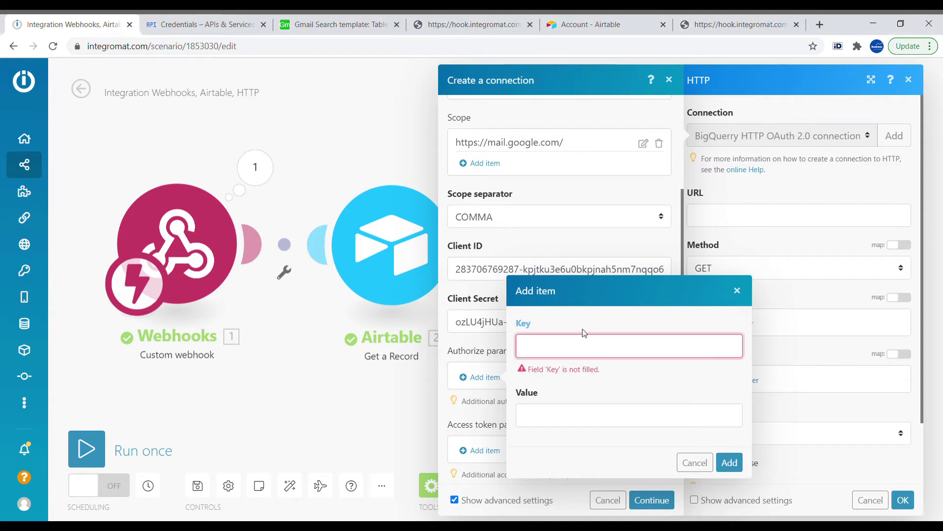
pyautogui.hotkey('ctrl', 'v')
pyautogui.click(587, 410)
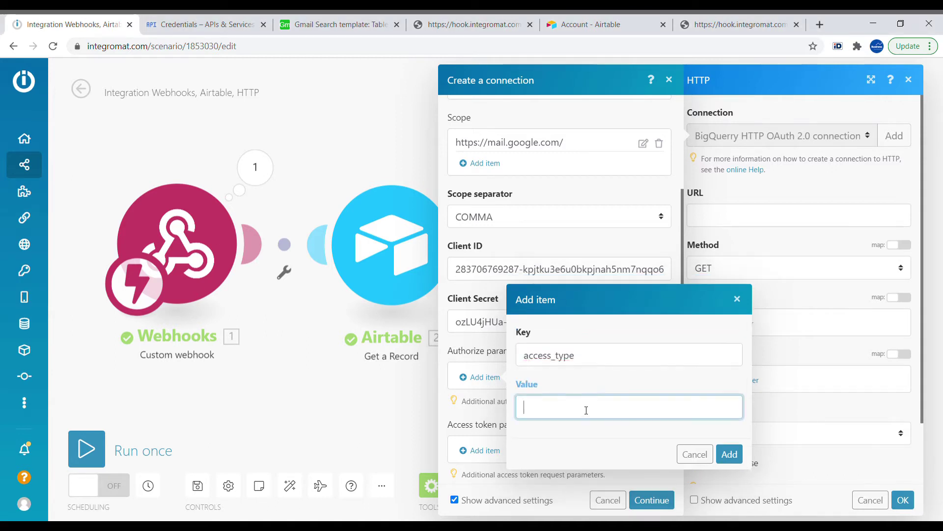
pyautogui.write('offline')
pyautogui.click(729, 453)
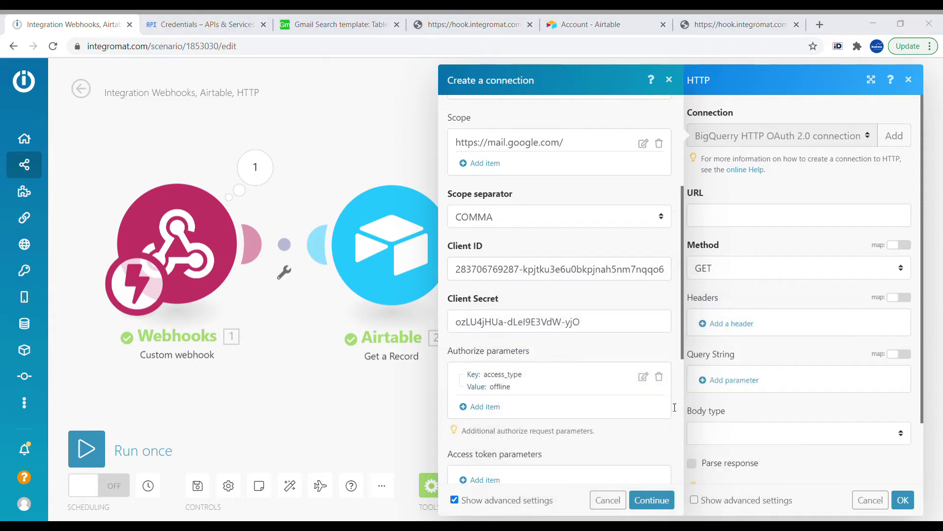
# - Set the scope separator to SPACE
pyautogui.click(573, 222)
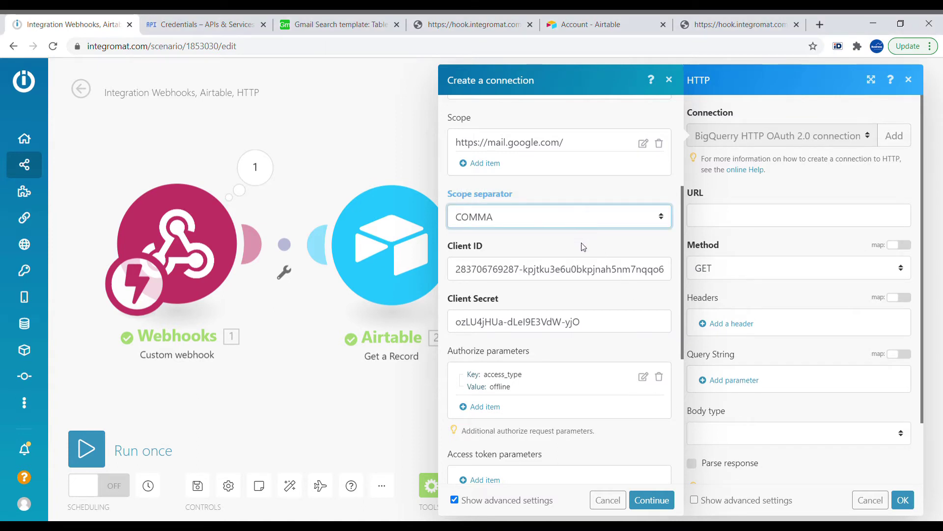
pyautogui.press('Down')
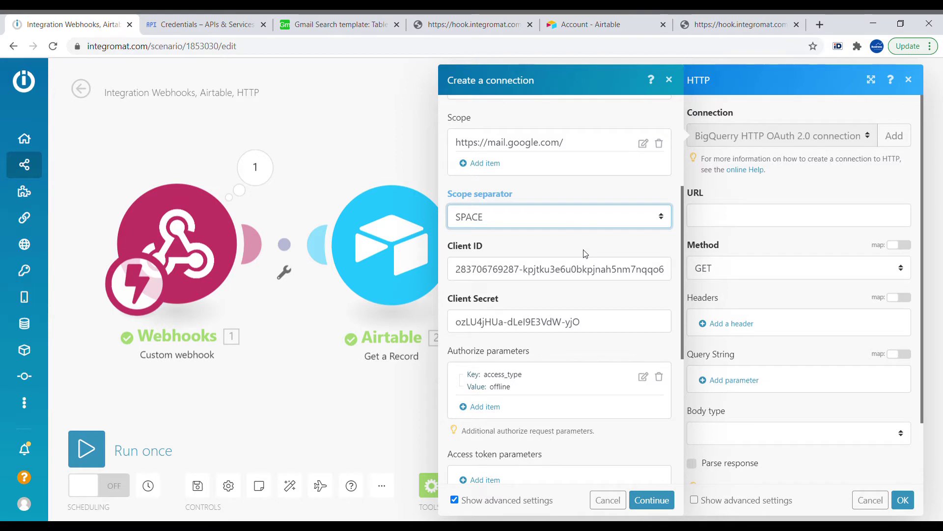
pyautogui.scroll(-5, 585, 253)
pyautogui.click(654, 499)
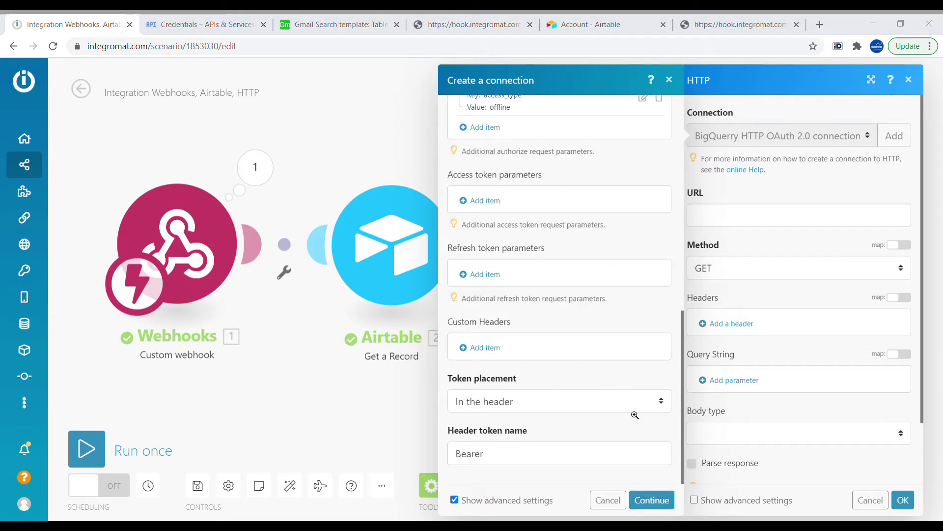
# - Create the connection and finish authorizing so My HTTP OAuth 2.0 is selected
pyautogui.click(663, 499)
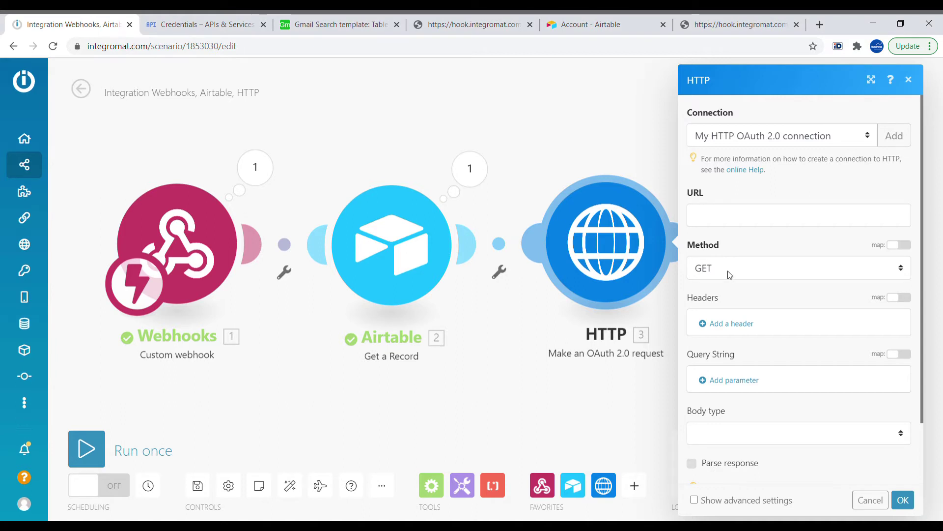
# - Set the URL to the Gmail messages endpoint with q=encodeURL(2. Search Phrase) and confirm
pyautogui.click(716, 220)
pyautogui.hotkey('ctrl', 'v')
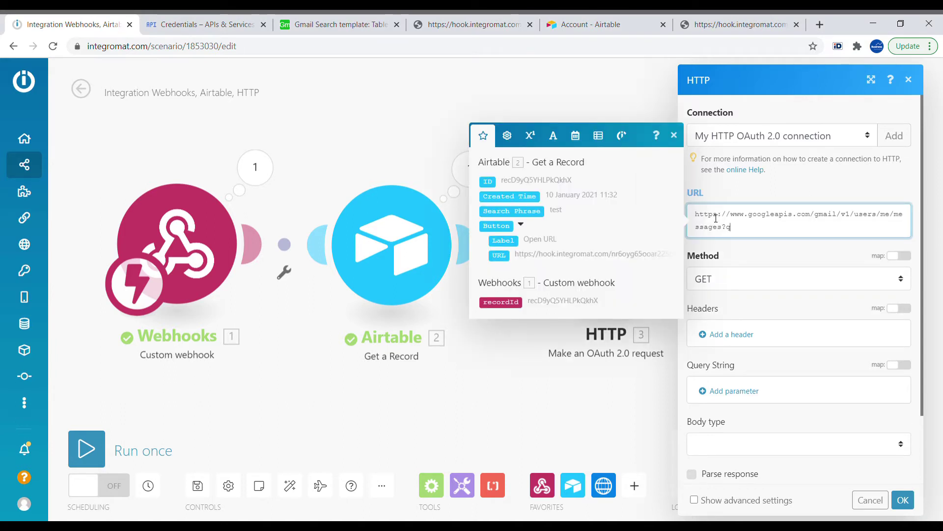
pyautogui.write('=')
pyautogui.click(574, 138)
pyautogui.click(599, 143)
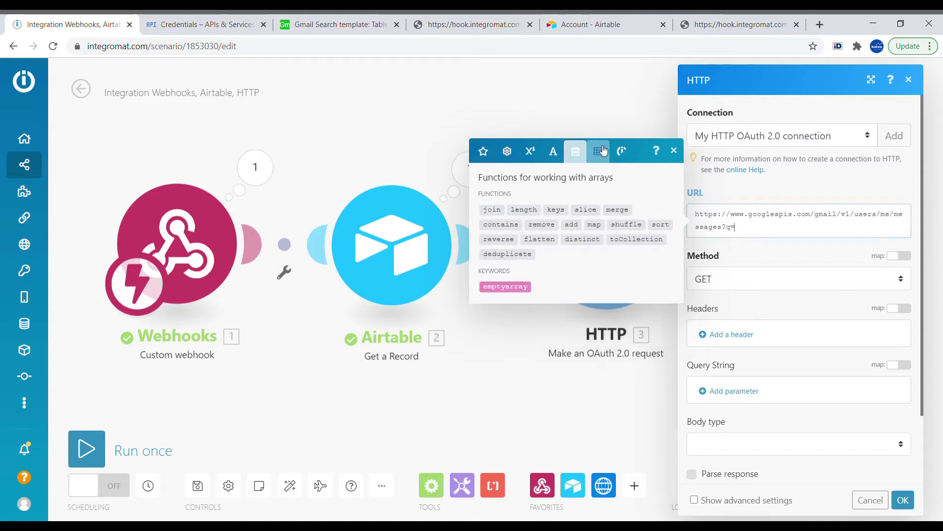
pyautogui.click(553, 151)
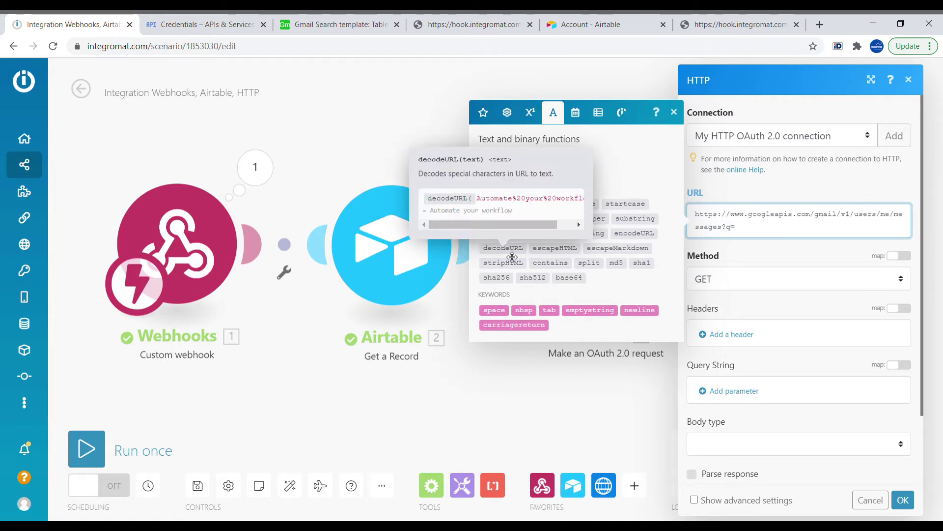
pyautogui.click(643, 238)
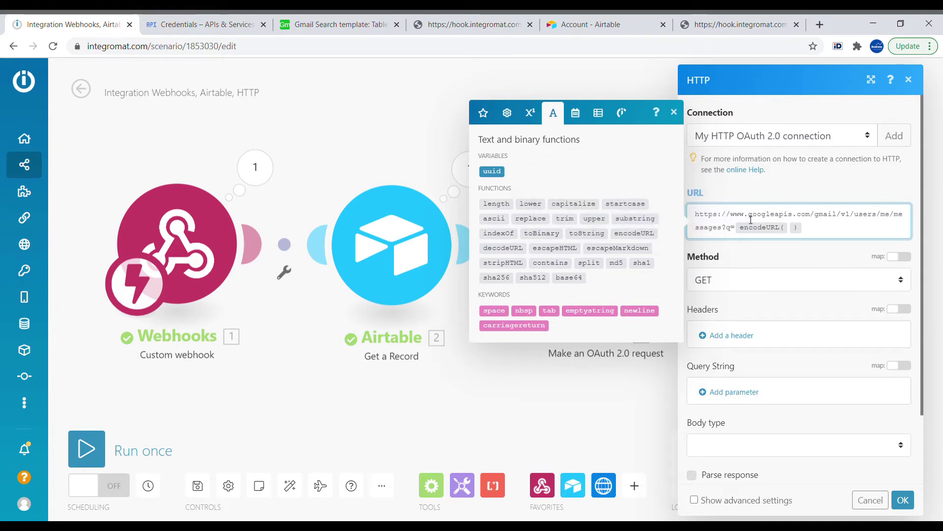
pyautogui.click(483, 113)
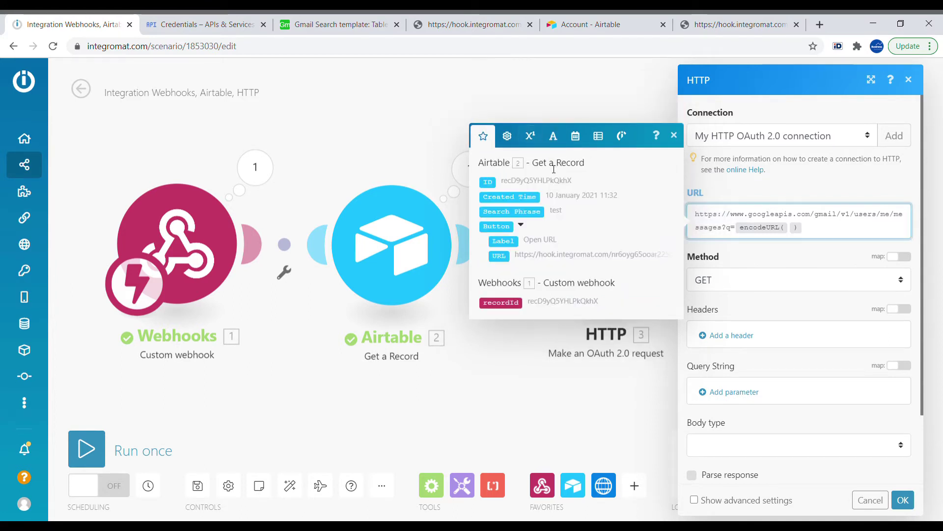
pyautogui.click(539, 212)
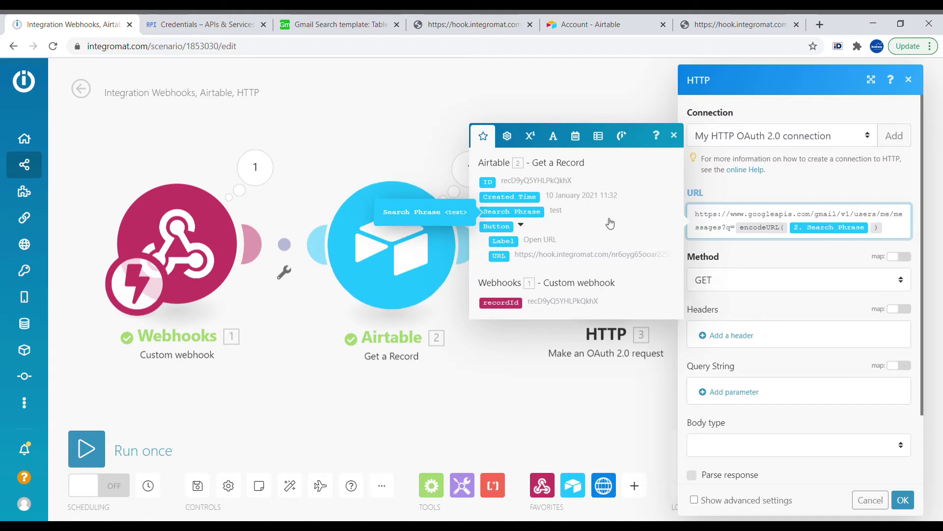
pyautogui.click(769, 256)
pyautogui.scroll(-3, 775, 379)
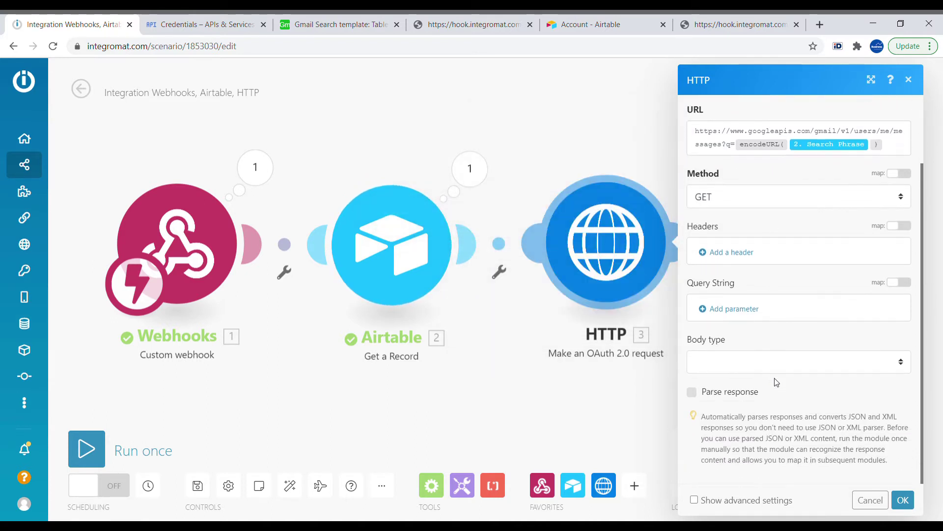
pyautogui.click(904, 499)
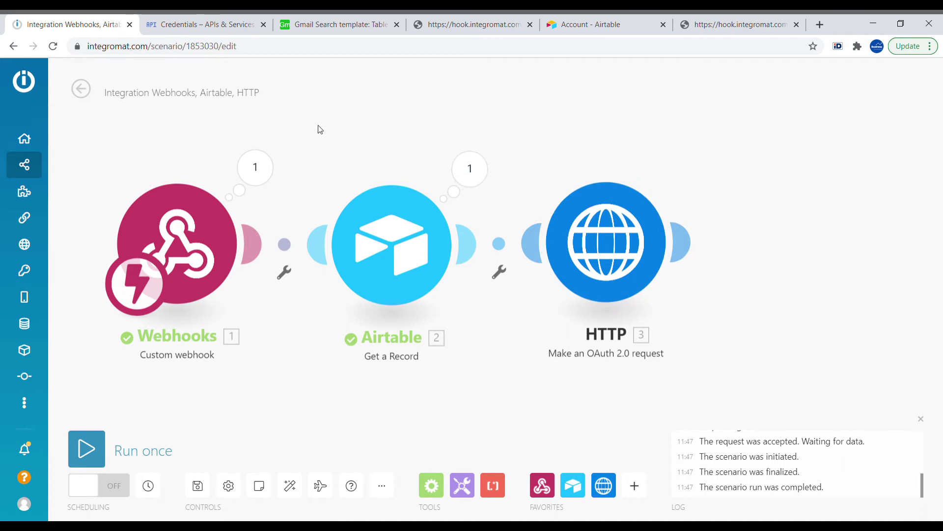
# - Run the scenario once, set row 1's Search Phrase to a contact's name, and open its URL
pyautogui.click(116, 468)
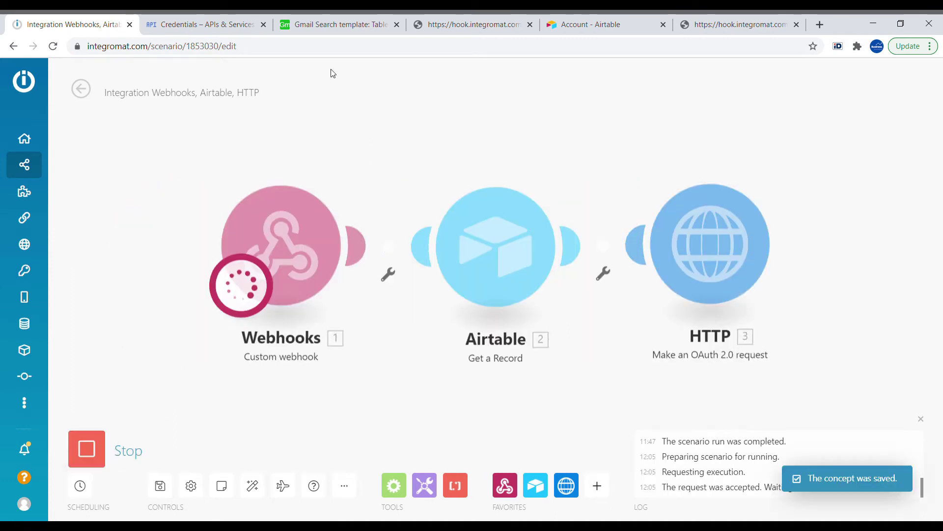
pyautogui.click(319, 30)
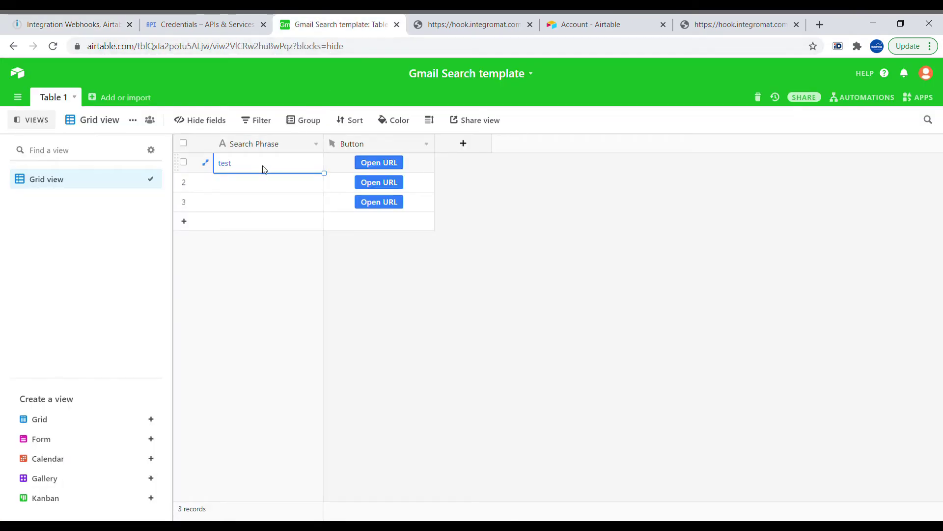
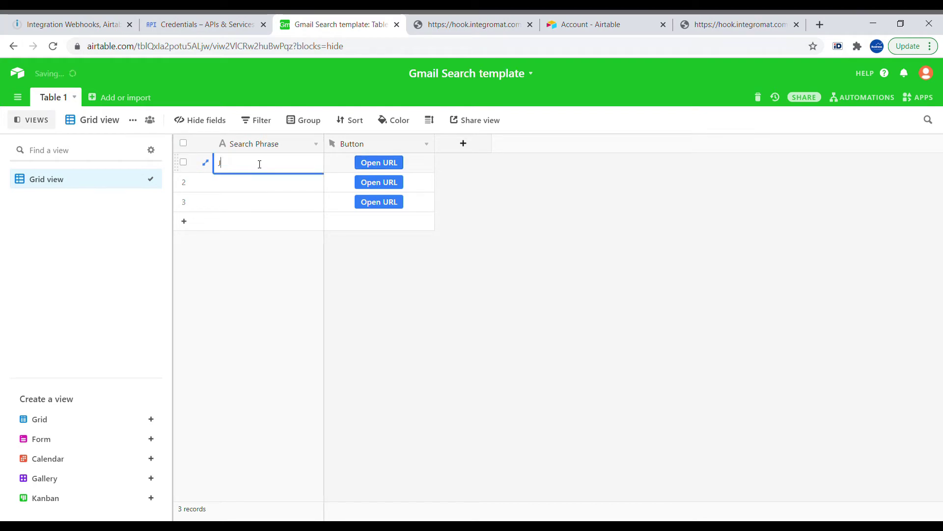
pyautogui.click(303, 175)
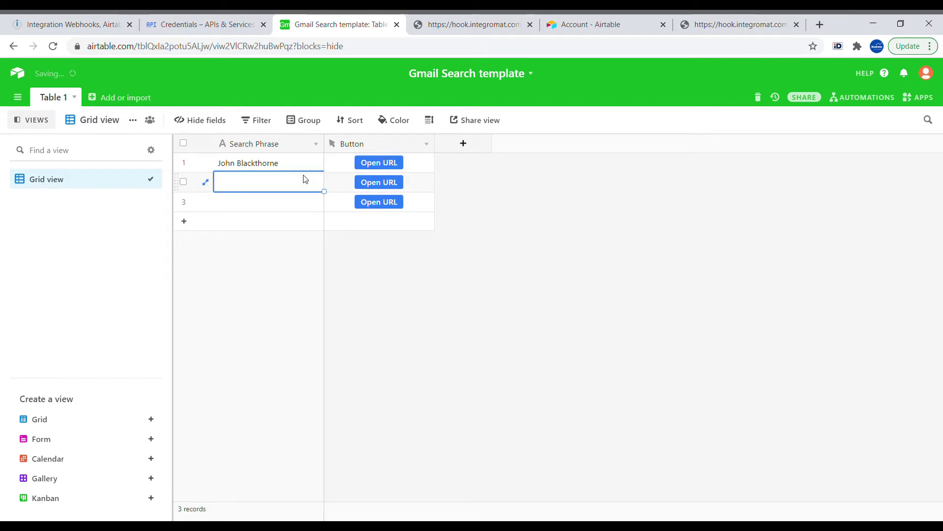
pyautogui.click(393, 163)
pyautogui.click(79, 15)
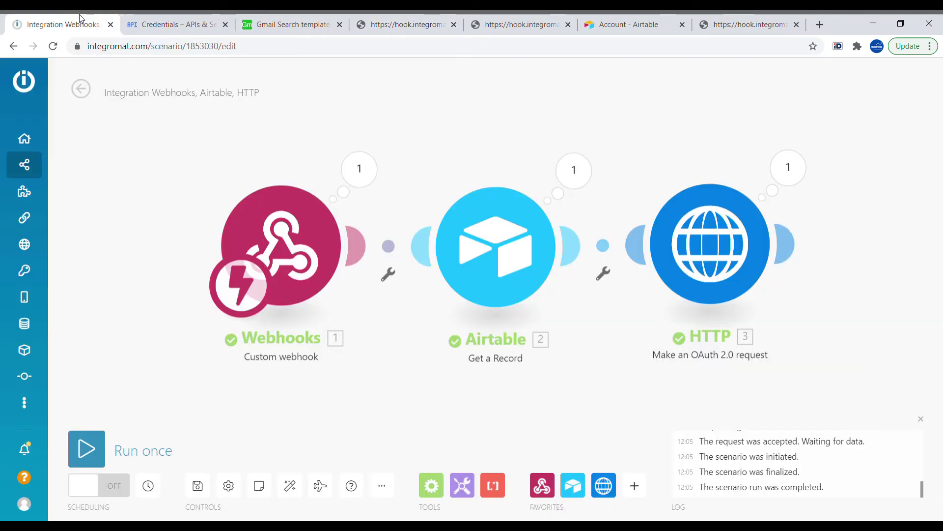
pyautogui.click(789, 181)
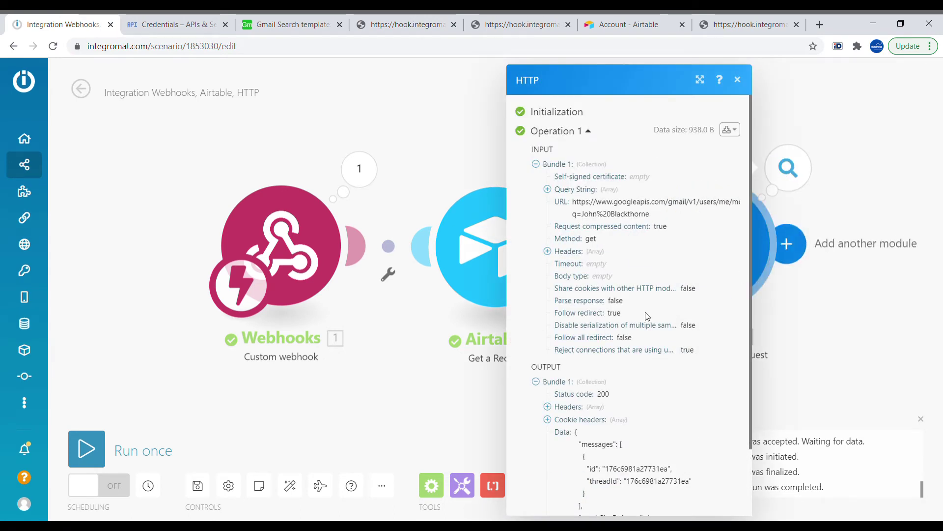
pyautogui.scroll(-2, 651, 339)
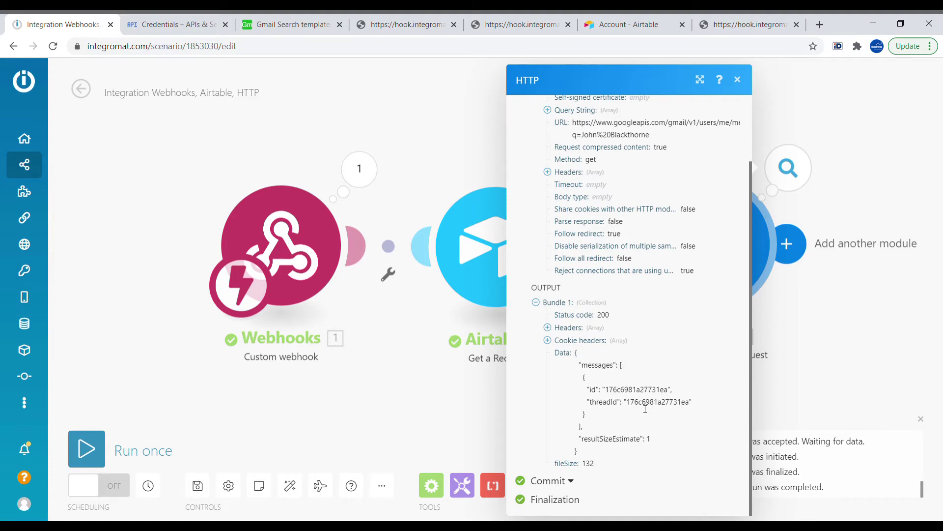
pyautogui.moveTo(576, 353); pyautogui.dragTo(621, 456)
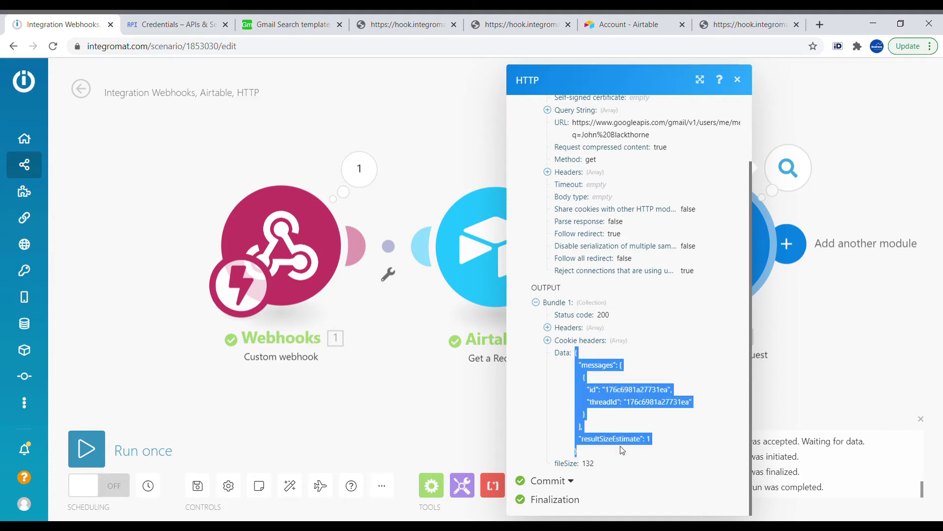
pyautogui.click(170, 420)
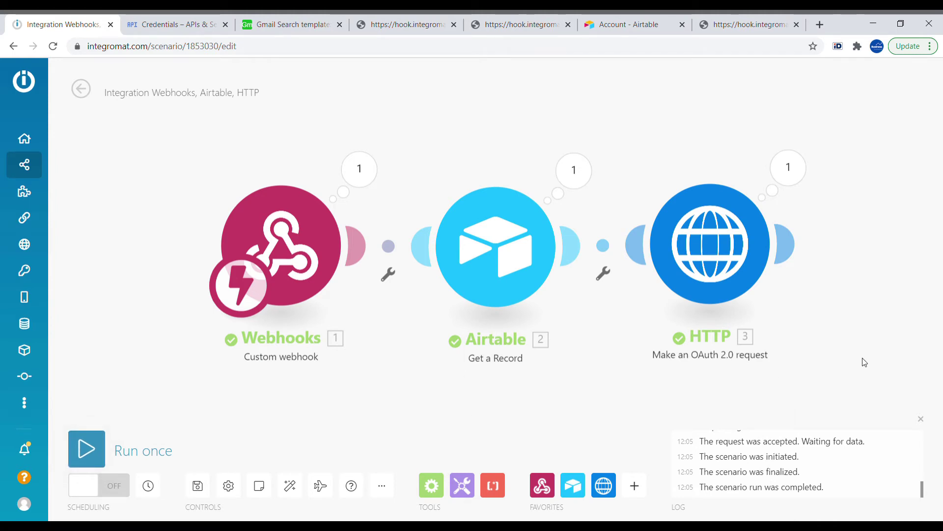
pyautogui.moveTo(861, 360); pyautogui.dragTo(589, 361)
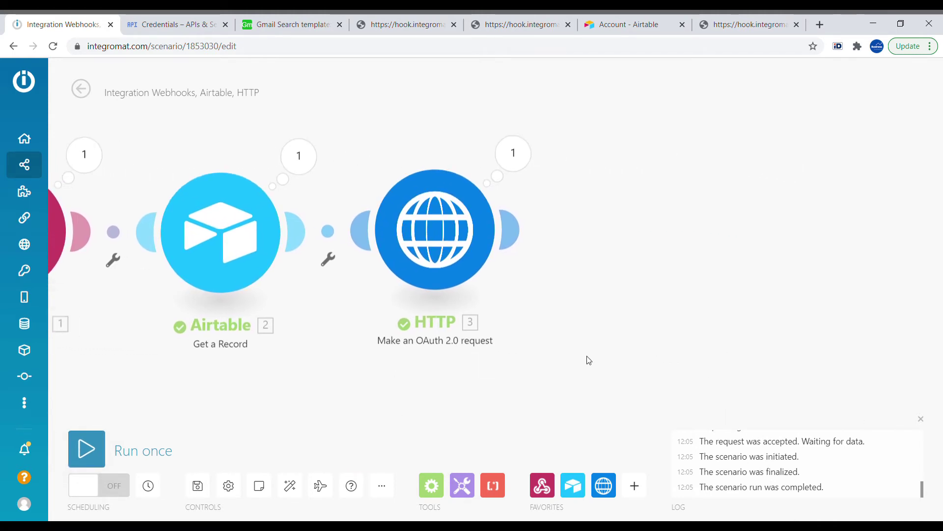
# - Clone the HTTP module and paste the Gmail single-message API URL into the clone
pyautogui.rightClick(450, 241)
pyautogui.click(518, 330)
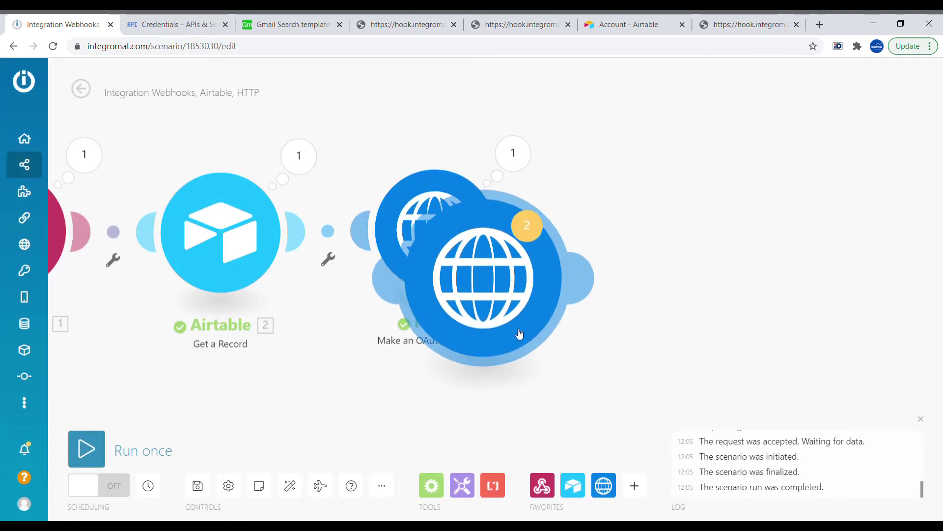
pyautogui.click(643, 245)
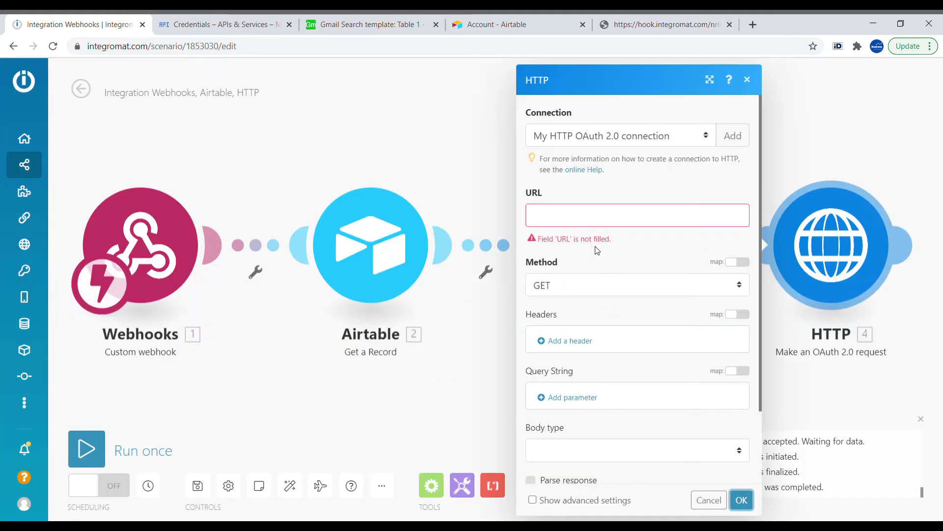
pyautogui.click(579, 217)
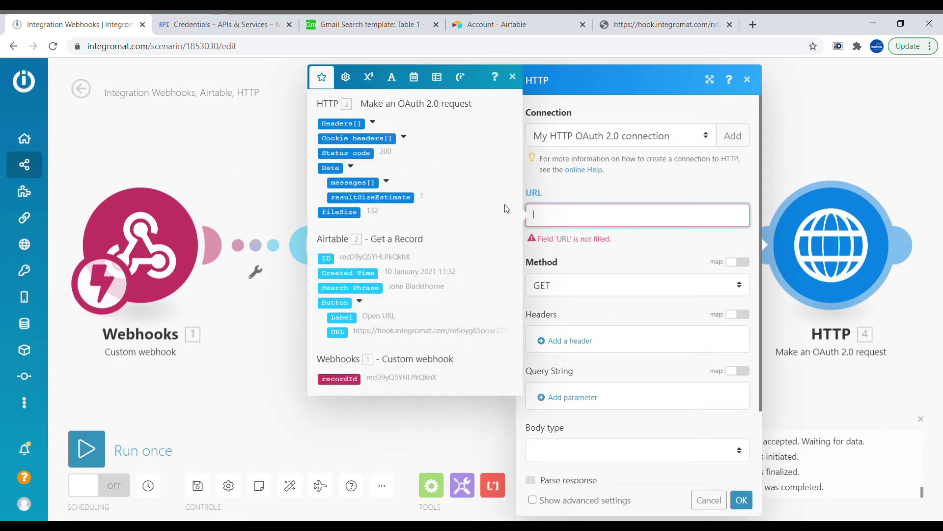
pyautogui.write('https://gmail.googleapis.com/gmail/v1/users/{userId}/messages/{id}')
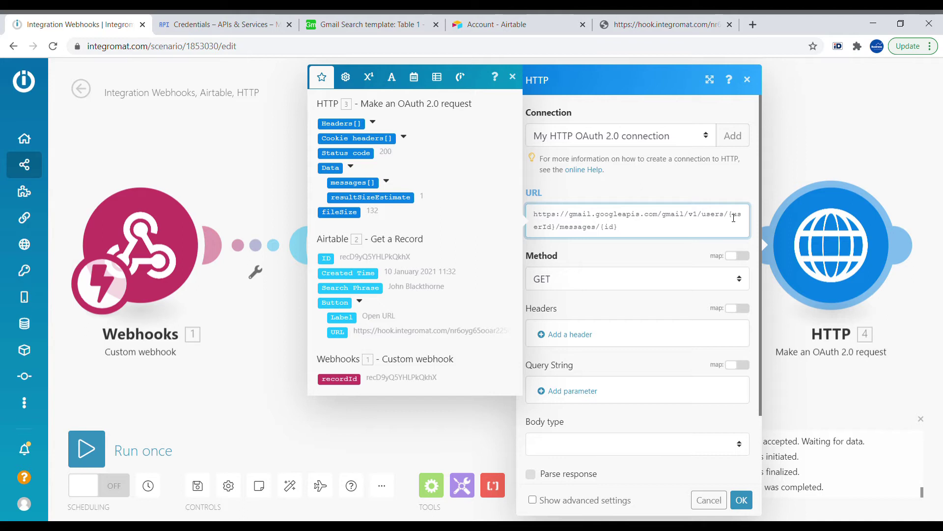
# - Replace {userId} with me, swap {id} for HTTP 3's first messages[] id, and confirm
pyautogui.moveTo(729, 215); pyautogui.dragTo(559, 234)
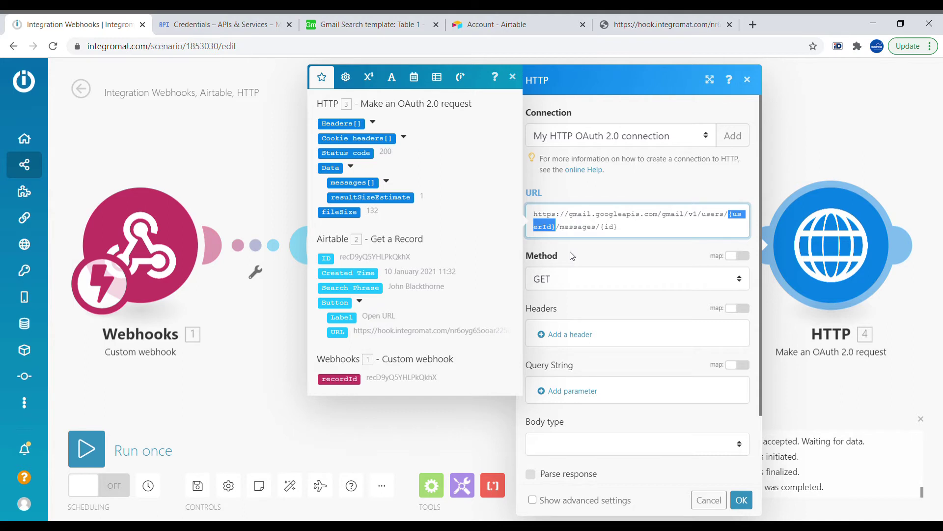
pyautogui.press('BackSpace')
pyautogui.write('me')
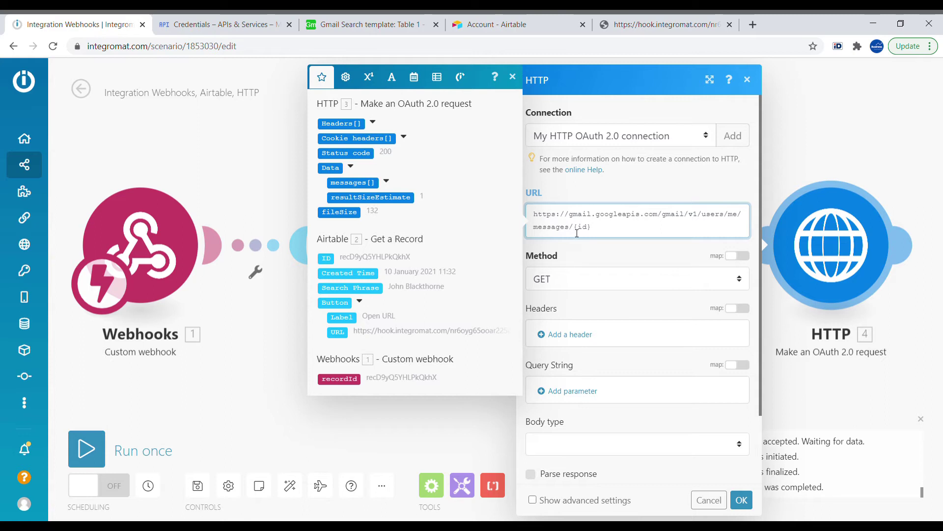
pyautogui.moveTo(574, 229); pyautogui.dragTo(616, 236)
pyautogui.press('BackSpace')
pyautogui.click(387, 181)
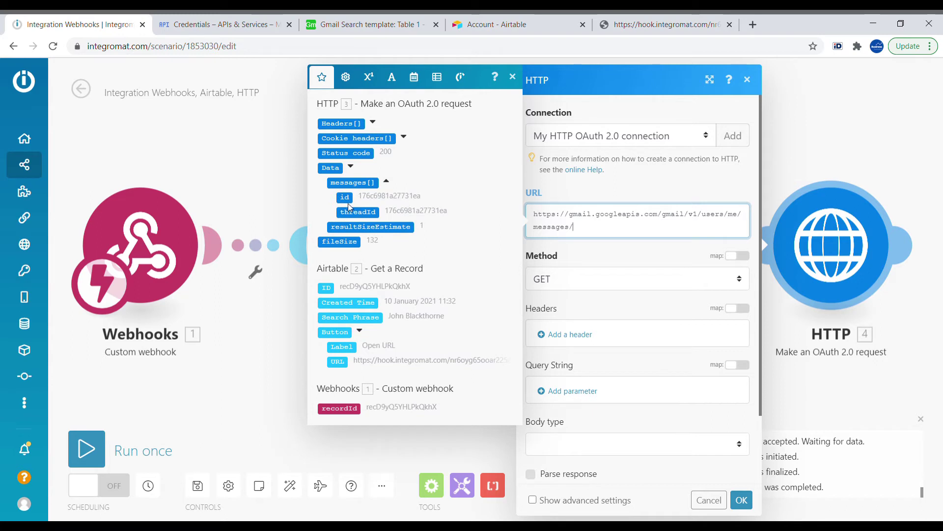
pyautogui.click(346, 198)
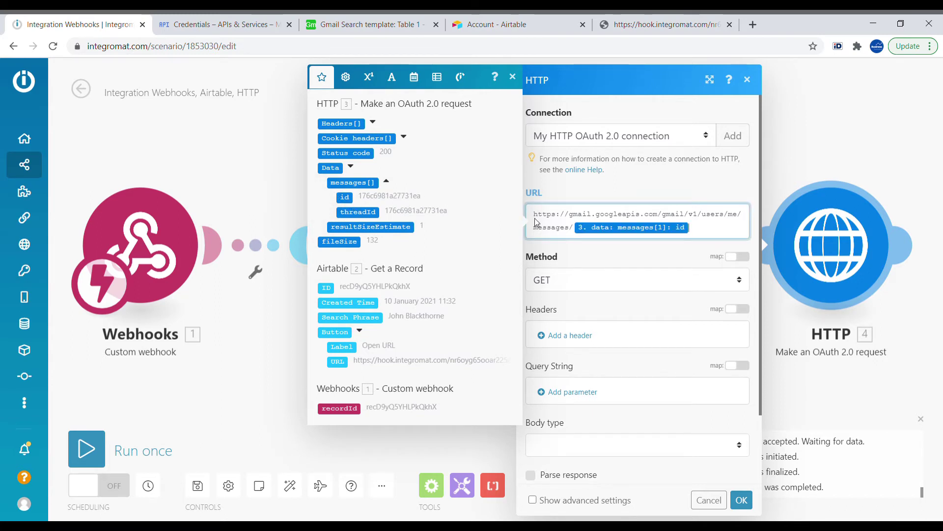
pyautogui.click(741, 499)
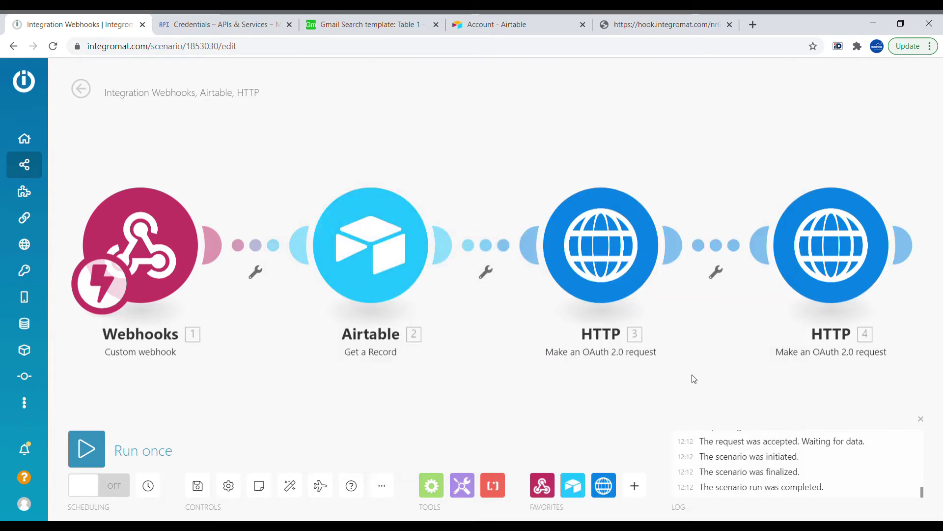
# - Run the scenario once, triggering it from row 1's Open URL in Airtable
pyautogui.click(87, 448)
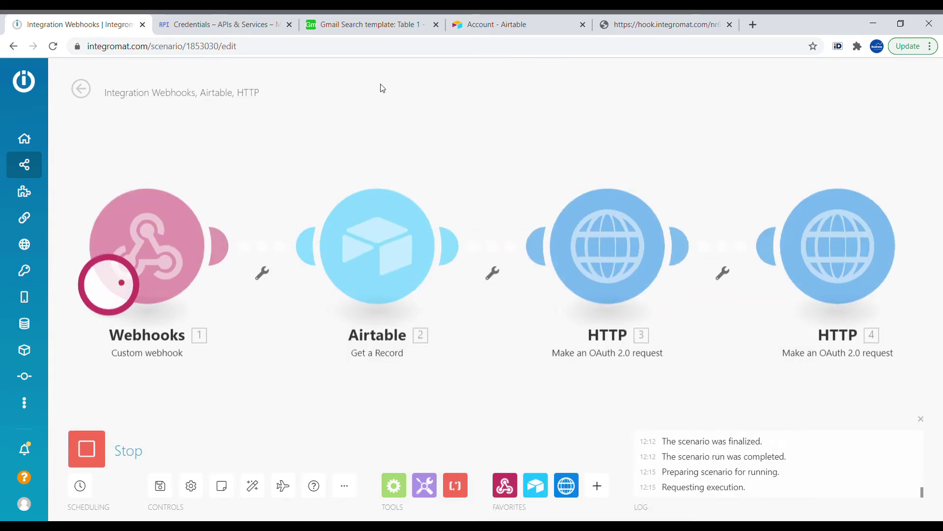
pyautogui.click(361, 27)
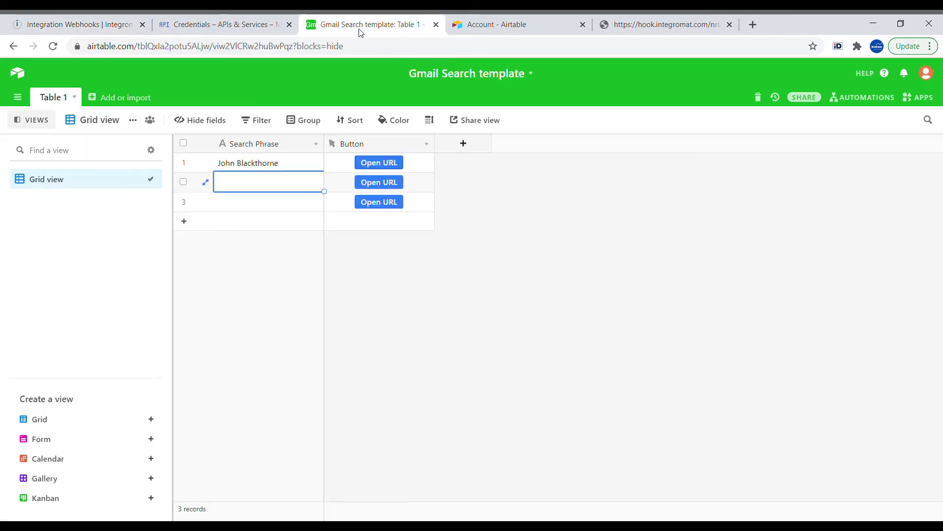
pyautogui.click(390, 164)
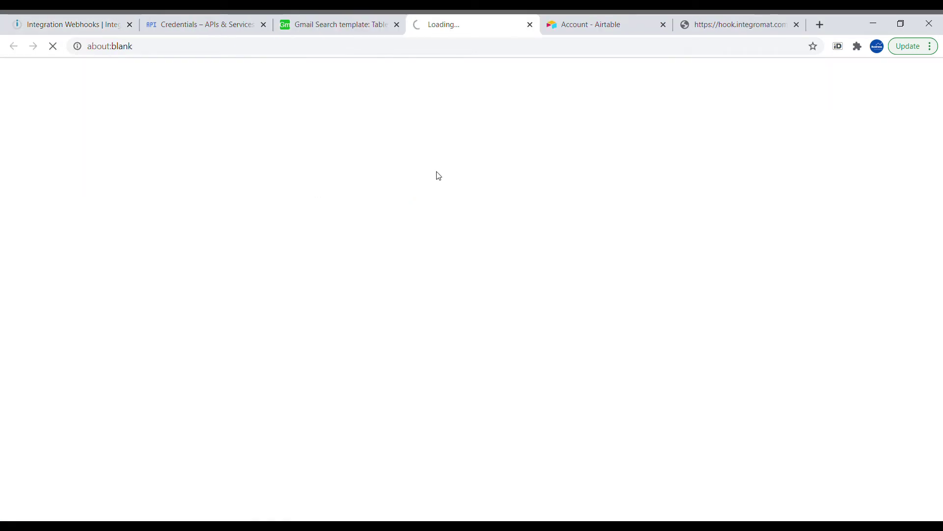
pyautogui.click(83, 24)
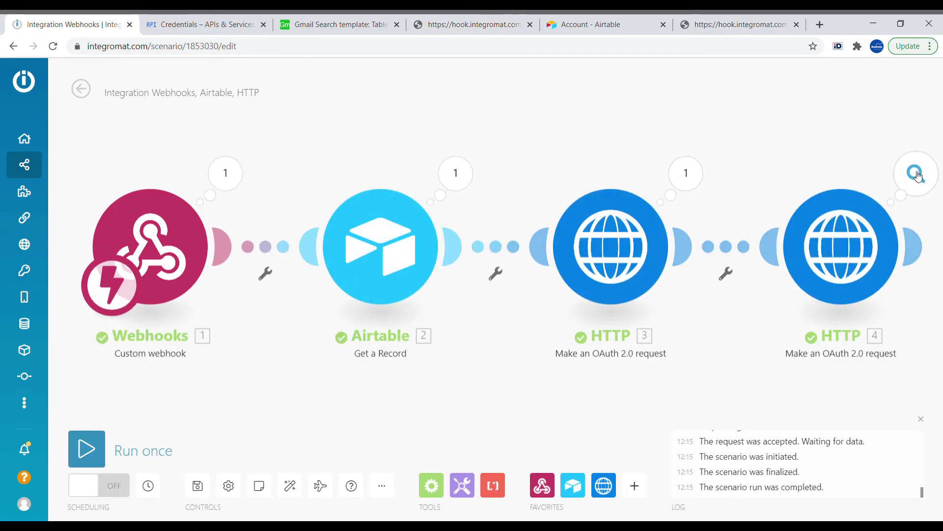
pyautogui.click(916, 173)
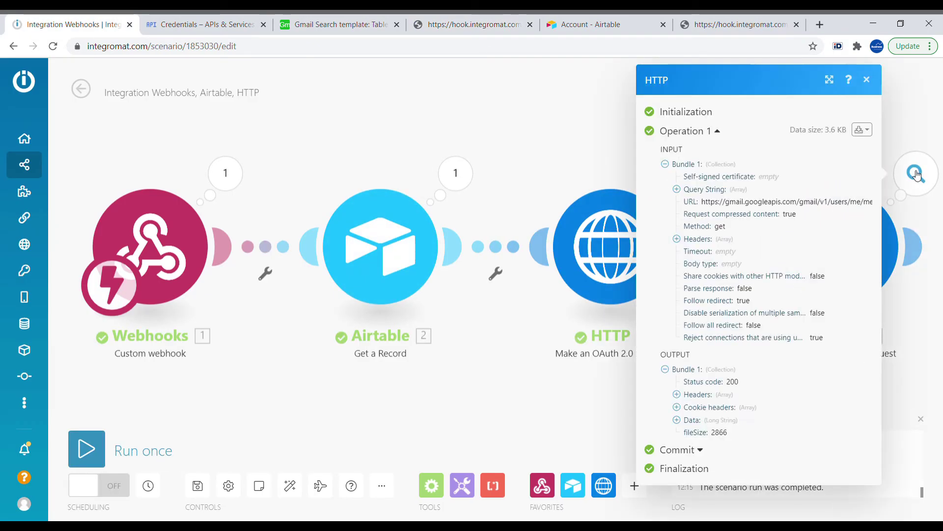
pyautogui.click(703, 419)
pyautogui.scroll(-3, 781, 423)
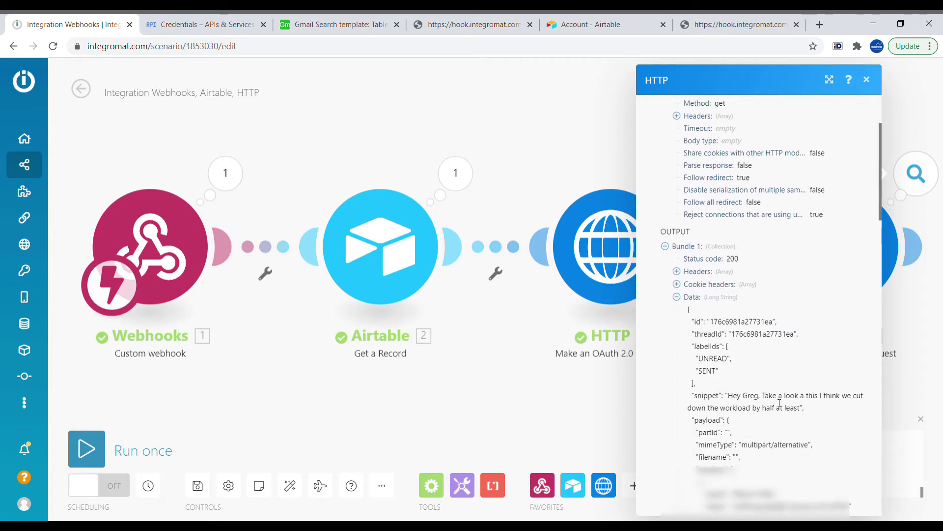
pyautogui.scroll(2, 724, 318)
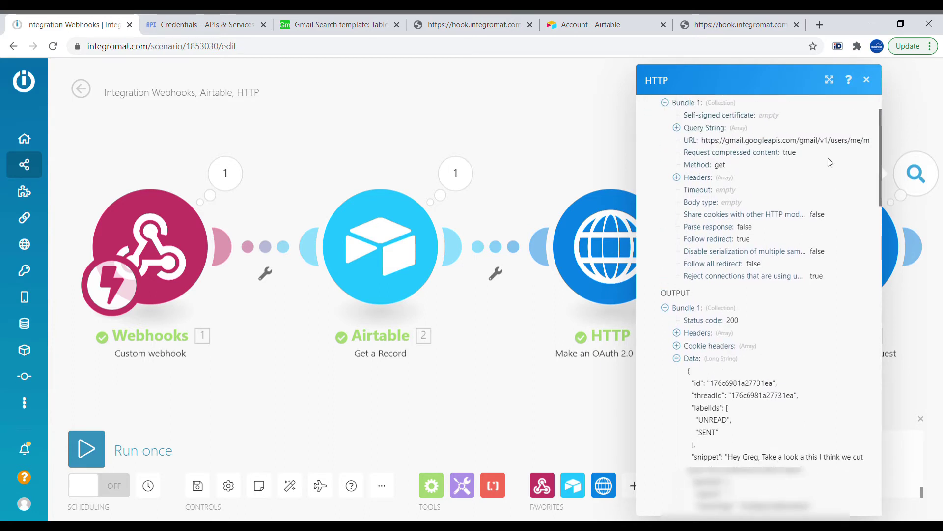
pyautogui.click(542, 399)
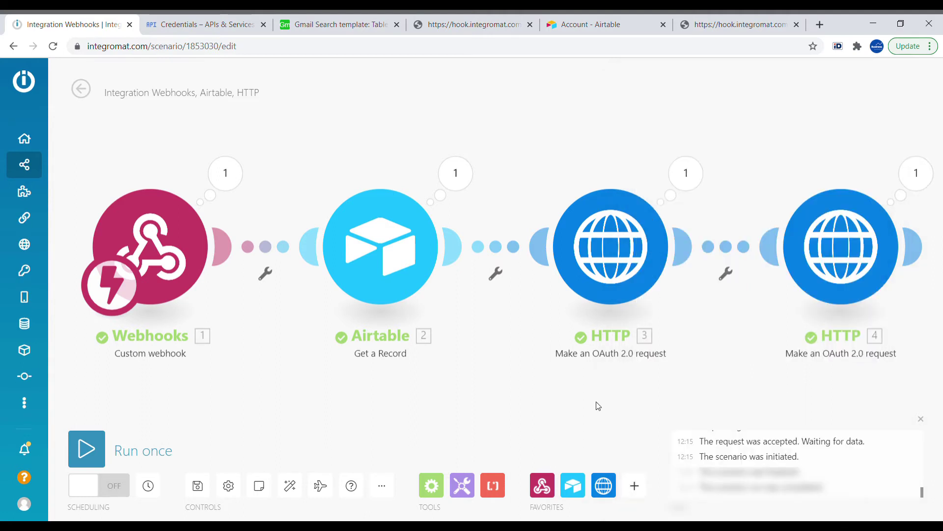
pyautogui.hscroll(4, 596, 405)
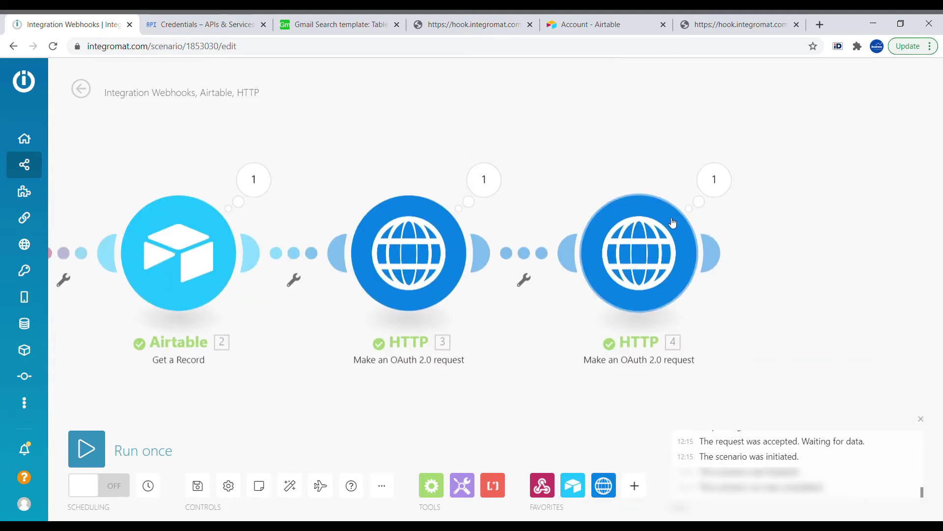
# - Enable Parse response on HTTP module 4 and save the scenario
pyautogui.click(627, 267)
pyautogui.click(339, 475)
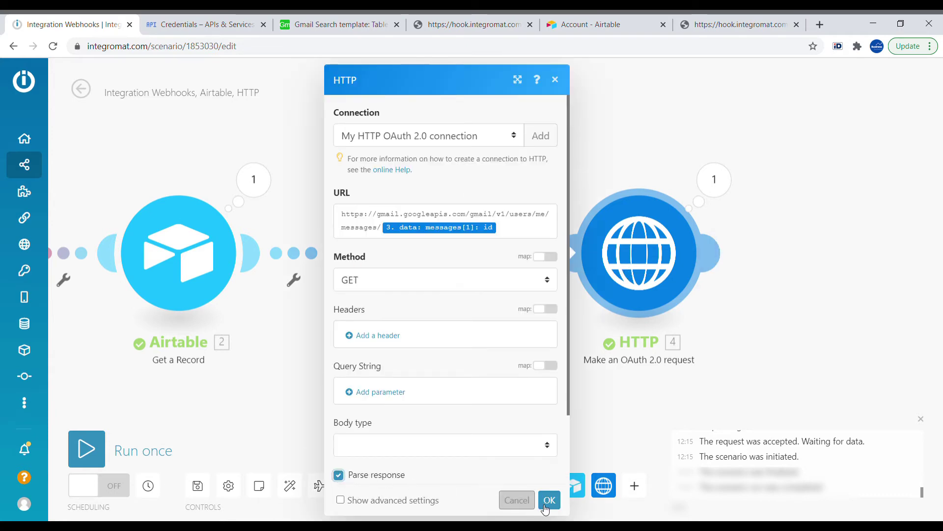
pyautogui.click(549, 500)
pyautogui.hscroll(-3, 444, 437)
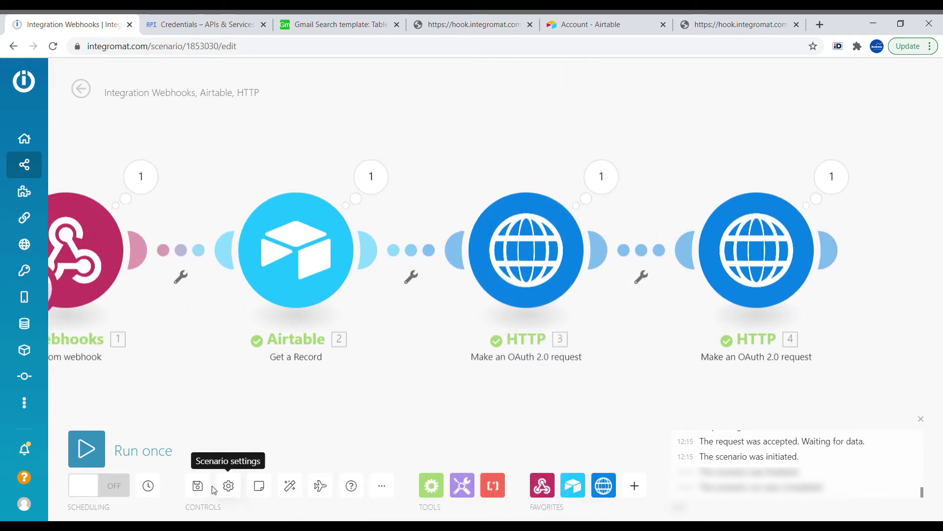
pyautogui.click(197, 486)
pyautogui.moveTo(178, 366); pyautogui.dragTo(156, 423)
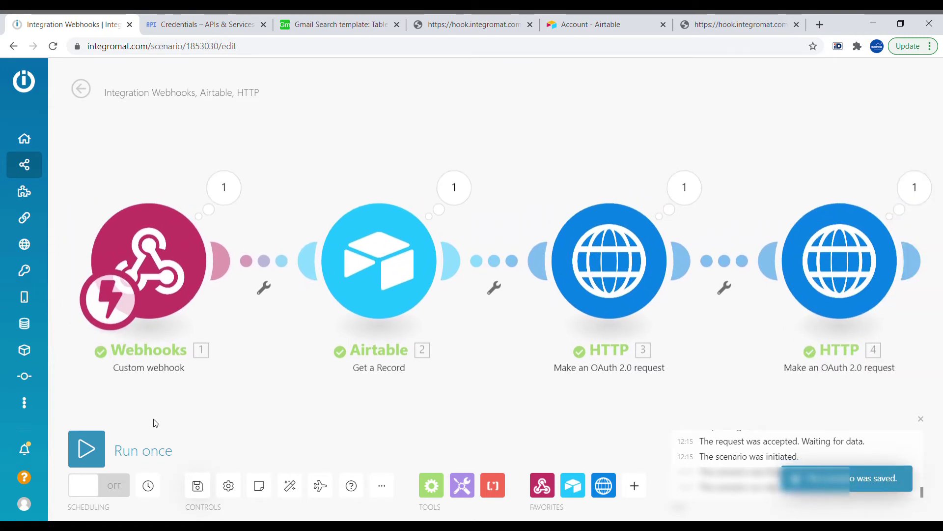
# - Run the scenario once, give row 1 a new search phrase, and open its URL
pyautogui.click(87, 448)
pyautogui.click(339, 24)
pyautogui.click(272, 165)
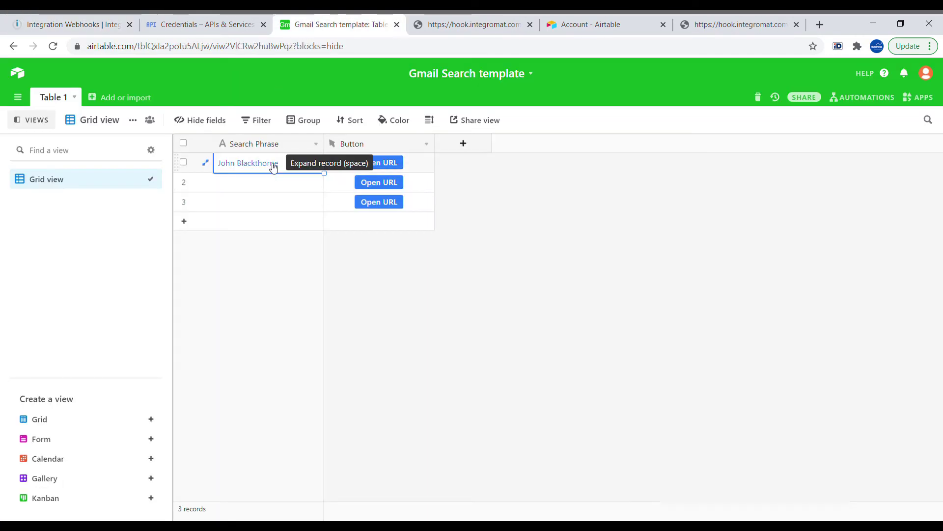
pyautogui.write('Bob Iger')
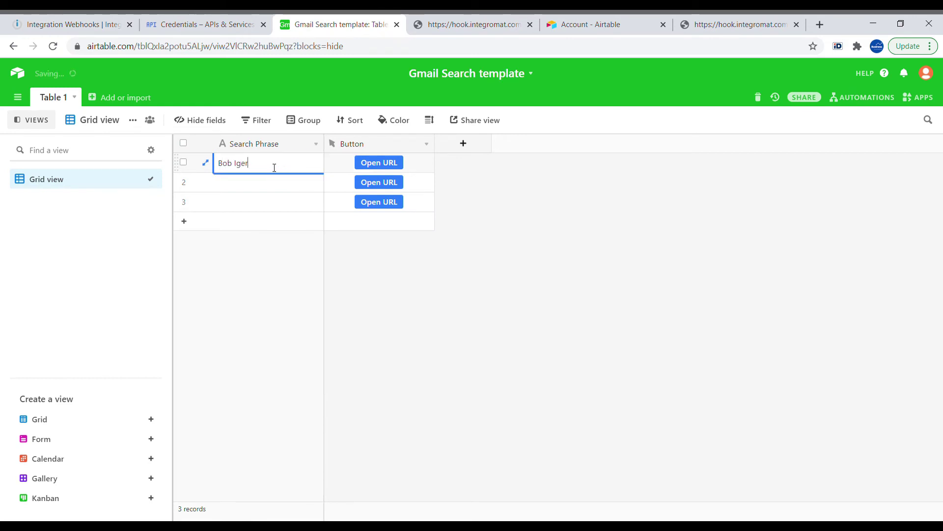
pyautogui.click(386, 164)
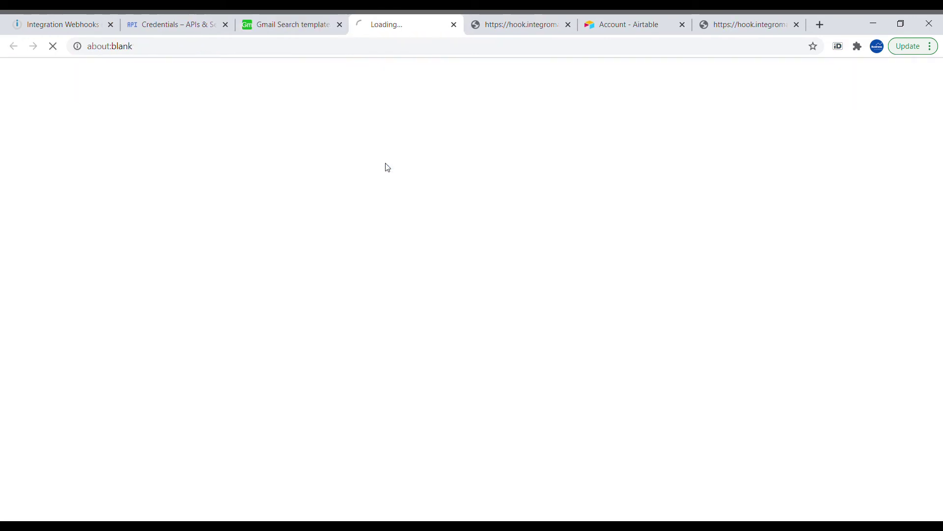
# - Inspect the returned Data of the HTTP 3 and HTTP 4 modules' operations
pyautogui.click(64, 24)
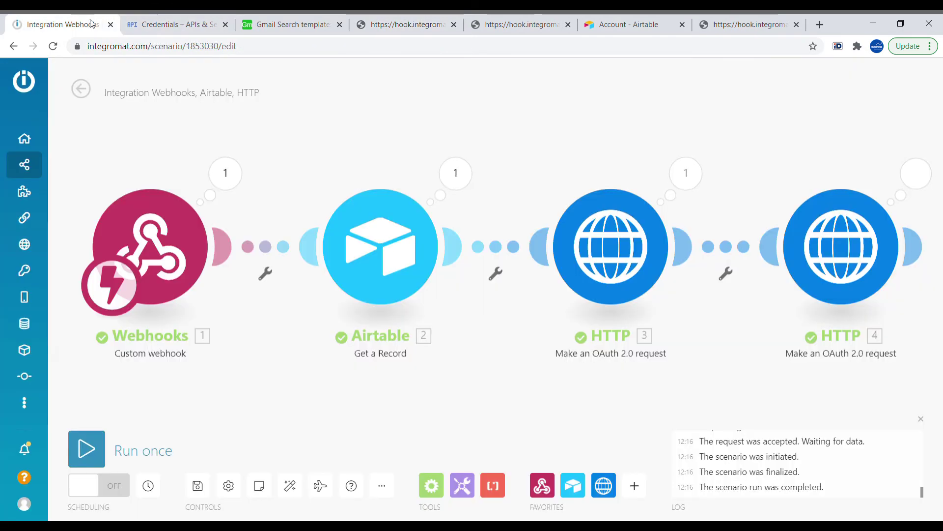
pyautogui.click(682, 180)
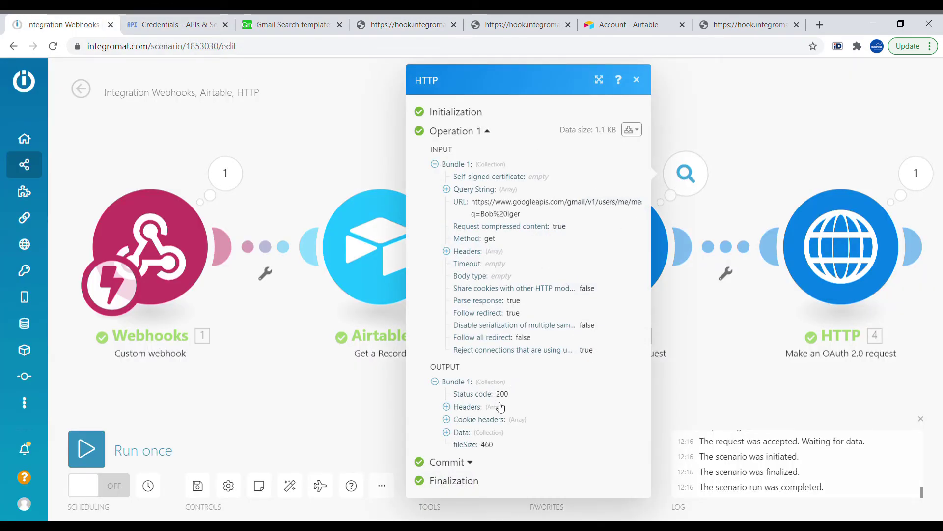
pyautogui.click(476, 431)
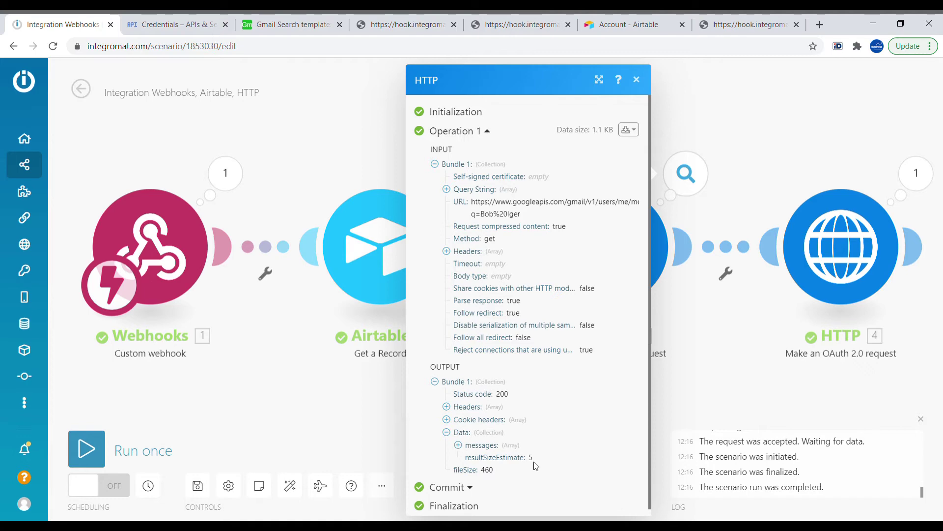
pyautogui.click(916, 173)
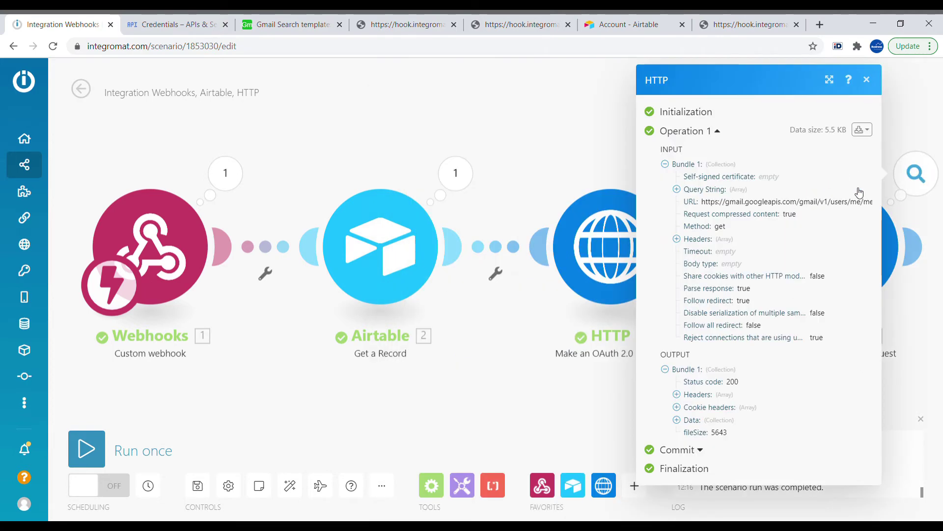
pyautogui.click(693, 422)
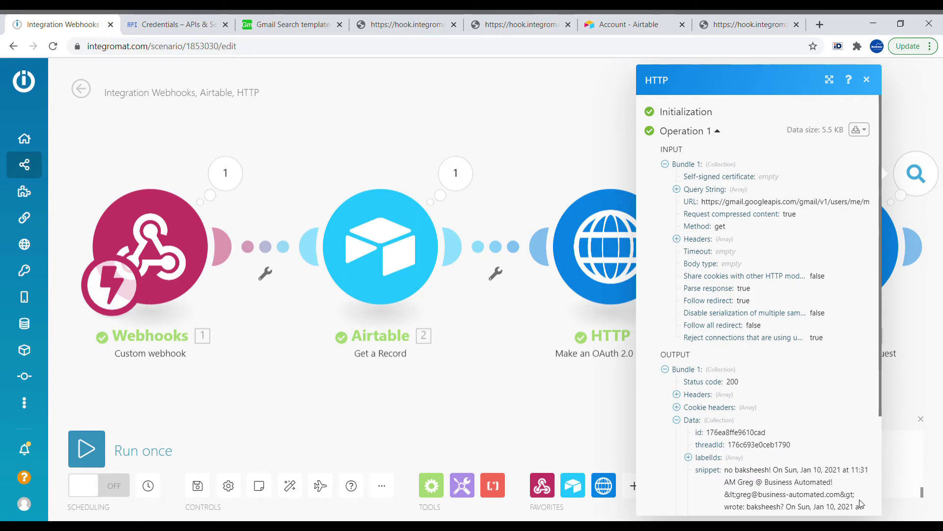
# - Close the output panel and bring up the Flow Control tools list
pyautogui.click(526, 411)
pyautogui.moveTo(615, 423); pyautogui.dragTo(438, 435)
pyautogui.click(432, 484)
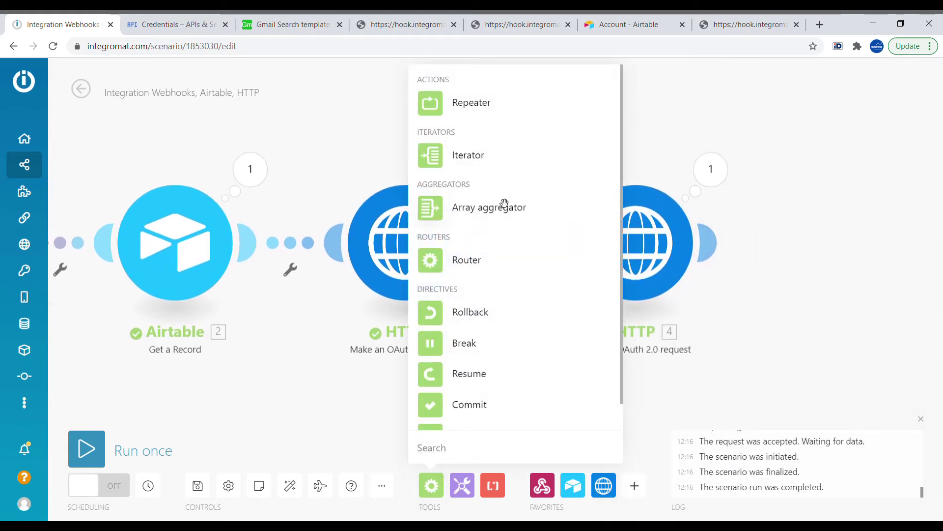
# - Add an Iterator module mapped to HTTP 3's messages[] array
pyautogui.click(469, 164)
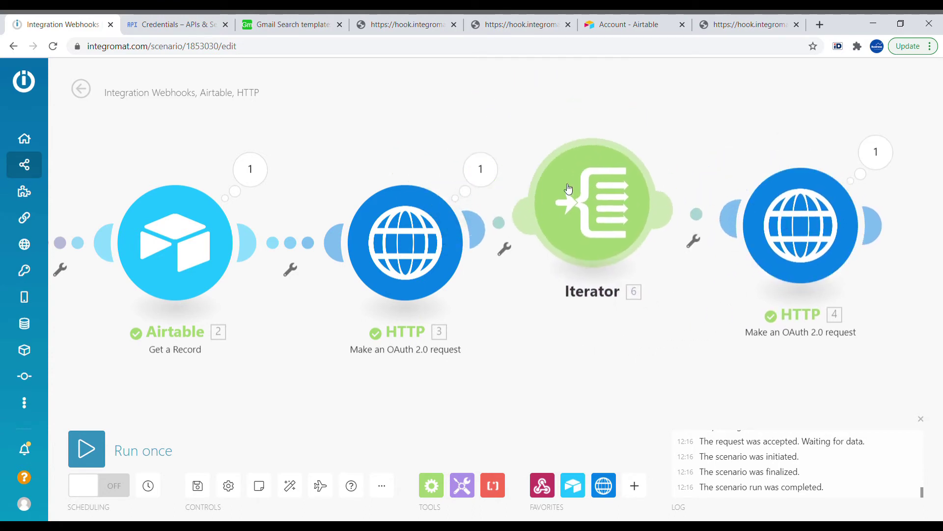
pyautogui.click(629, 231)
pyautogui.click(726, 227)
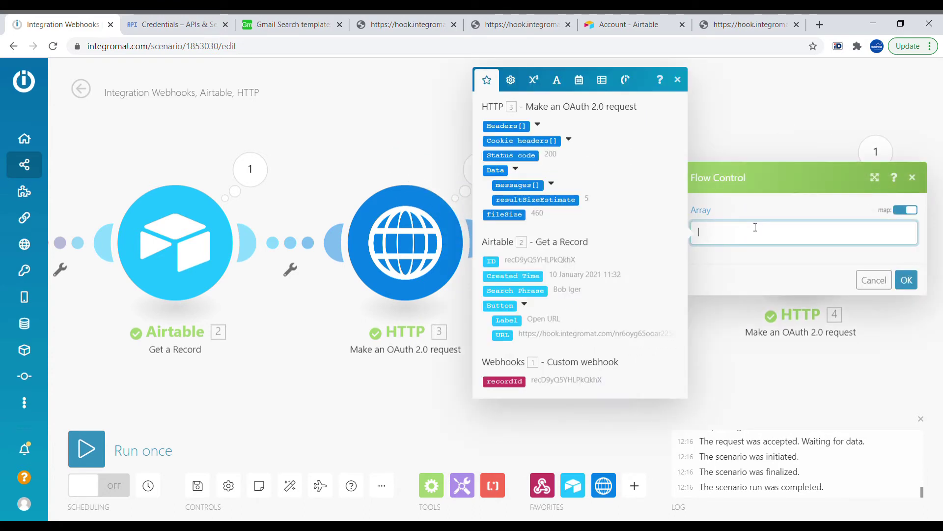
pyautogui.click(554, 182)
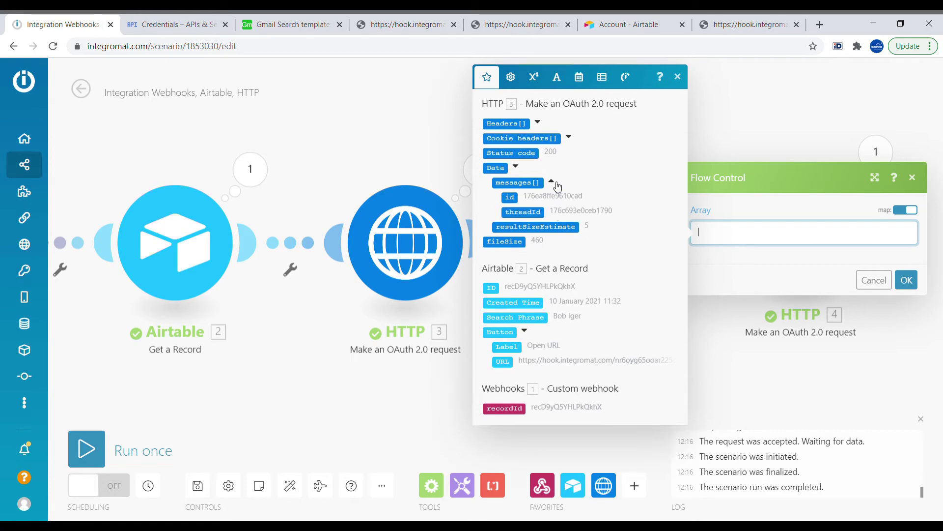
pyautogui.click(531, 185)
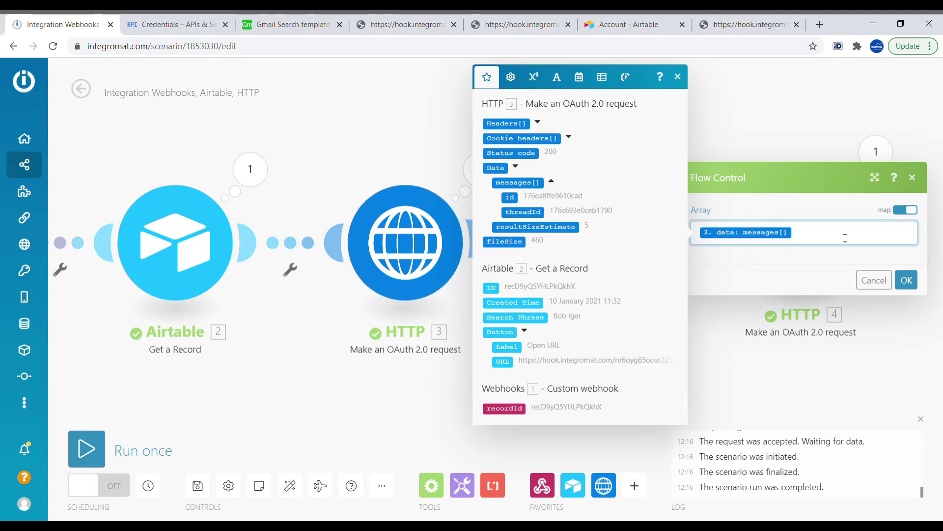
pyautogui.click(918, 279)
# - Replace HTTP 4's messages[1] id in the URL with Iterator 6's id, then run once and auto-align
pyautogui.click(806, 256)
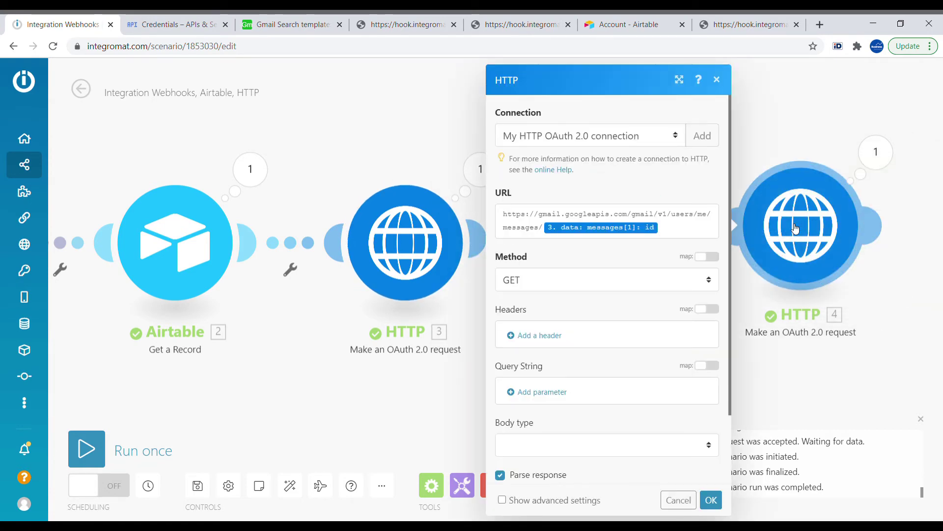
pyautogui.click(693, 225)
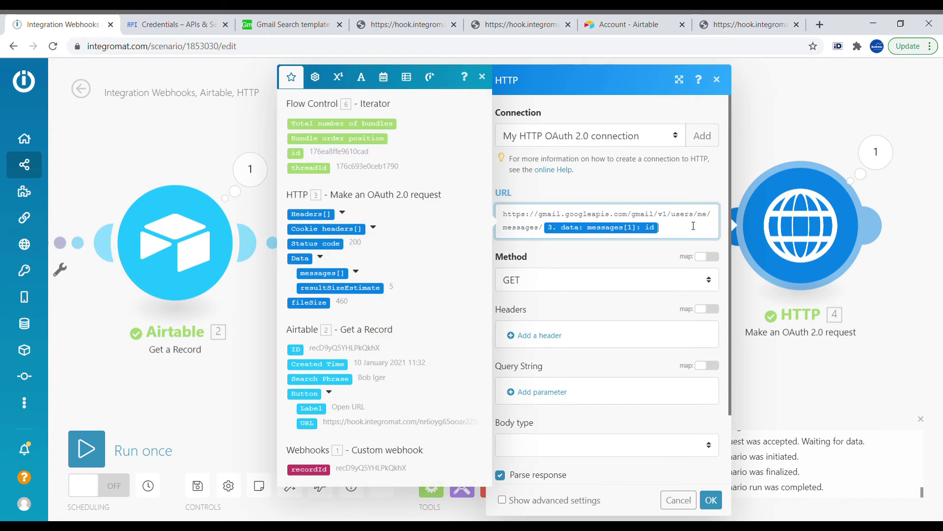
pyautogui.press('BackSpace')
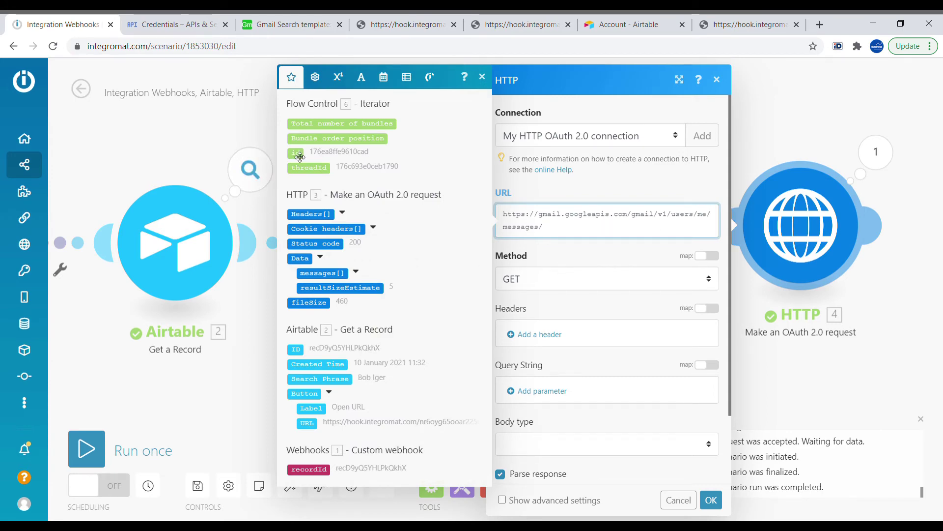
pyautogui.click(296, 152)
pyautogui.click(712, 499)
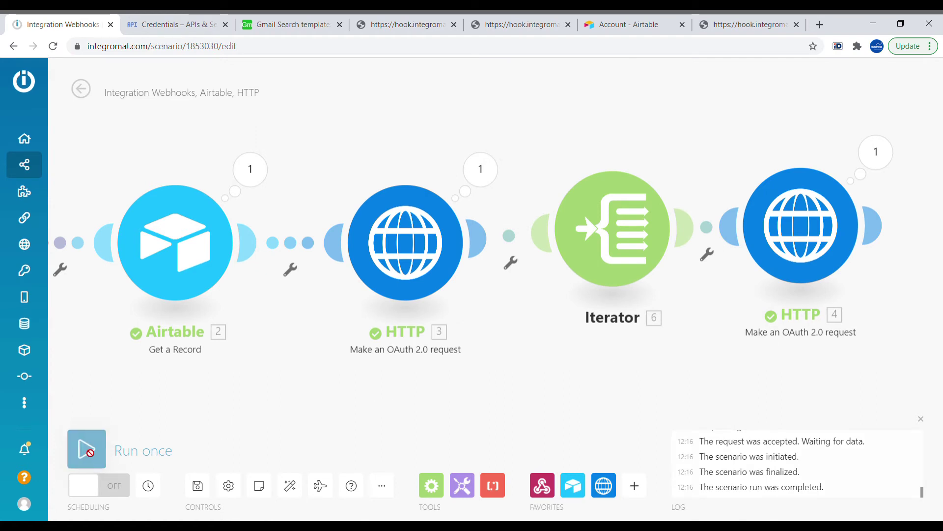
pyautogui.click(84, 449)
pyautogui.click(259, 489)
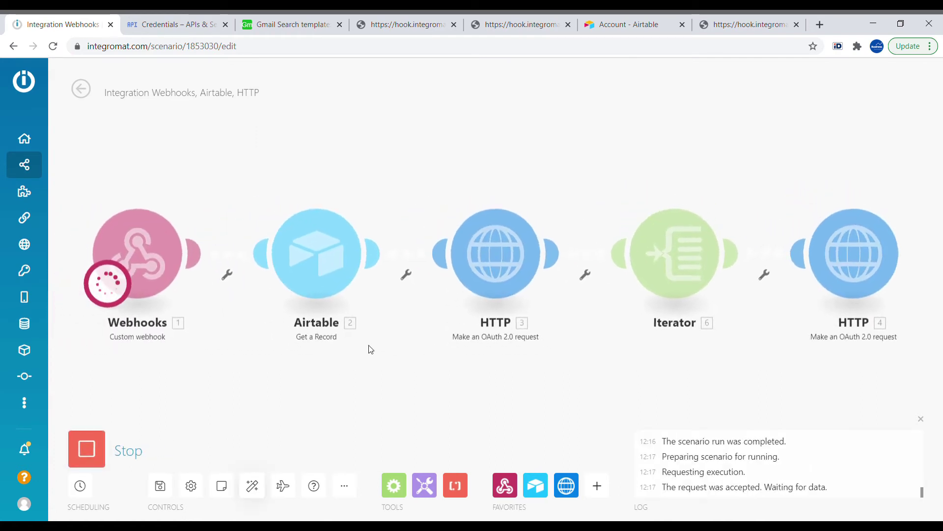
# - Fire the webhook from Airtable's Open URL, watch HTTP 4 process 5 bundles, then return to Airtable
pyautogui.click(315, 19)
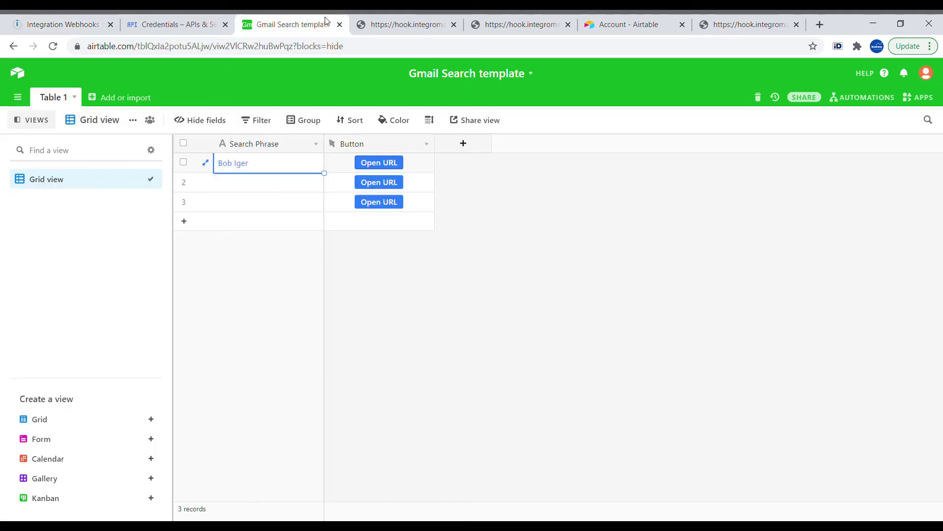
pyautogui.click(385, 170)
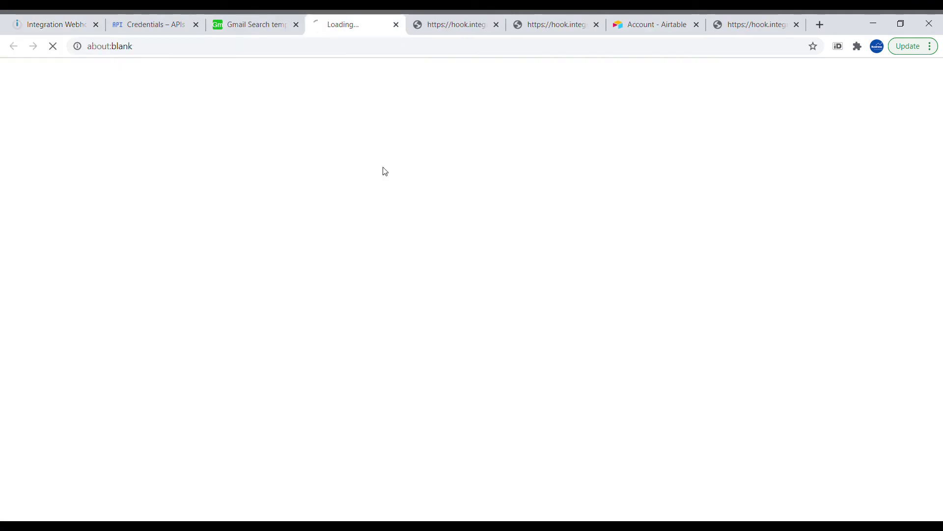
pyautogui.click(64, 16)
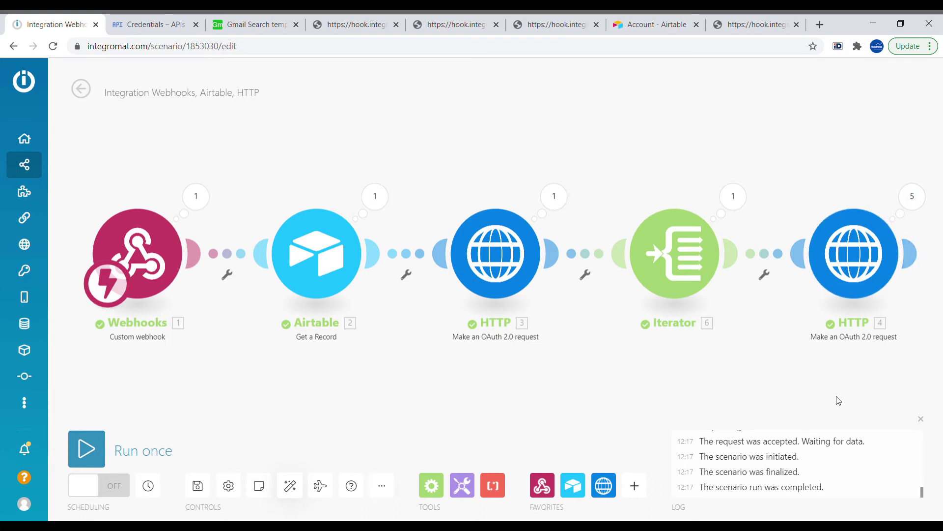
pyautogui.hotkey('ctrl', '3')
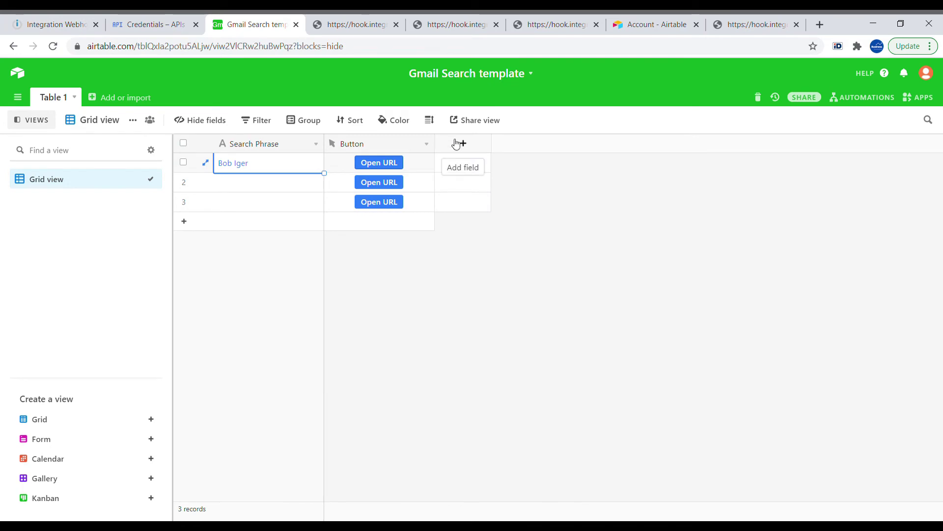
# - Create an empty table named Emails and open its primary Name field's settings
pyautogui.click(123, 98)
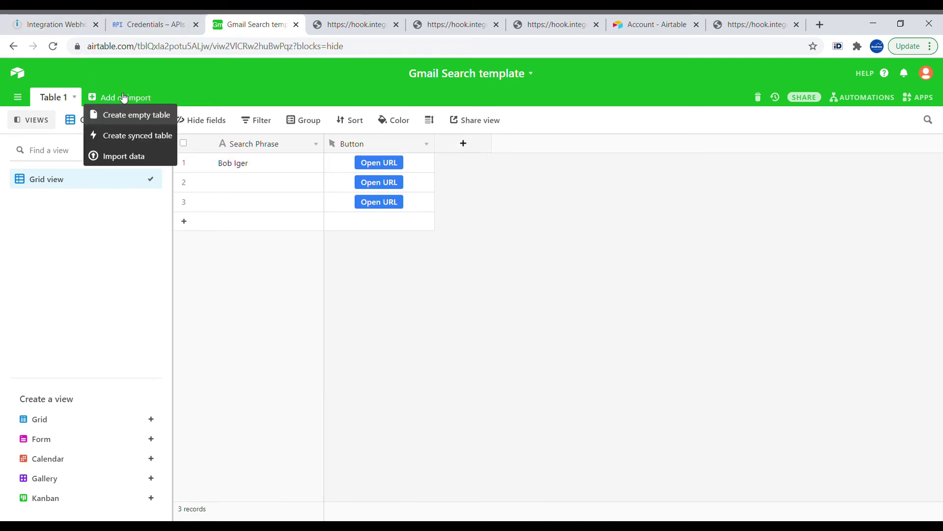
pyautogui.click(163, 116)
pyautogui.write('Me')
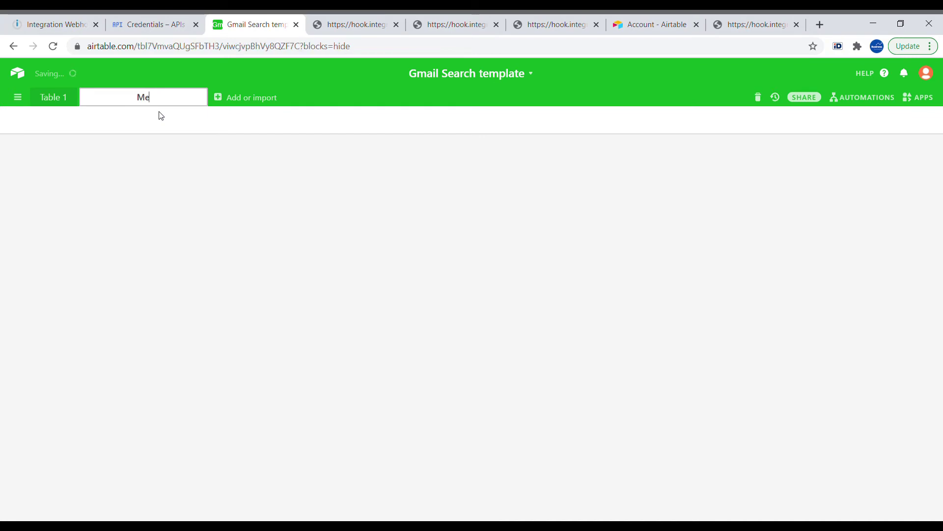
pyautogui.write('Ema')
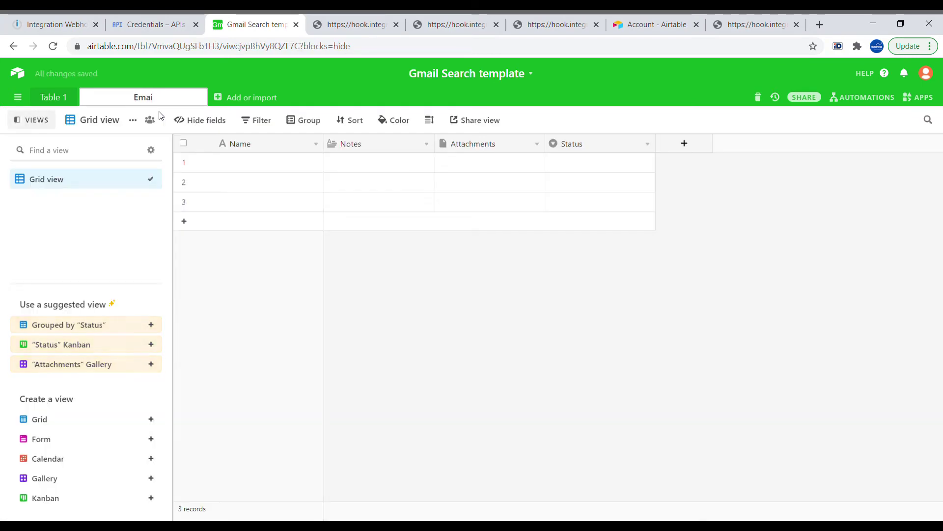
pyautogui.write('ils')
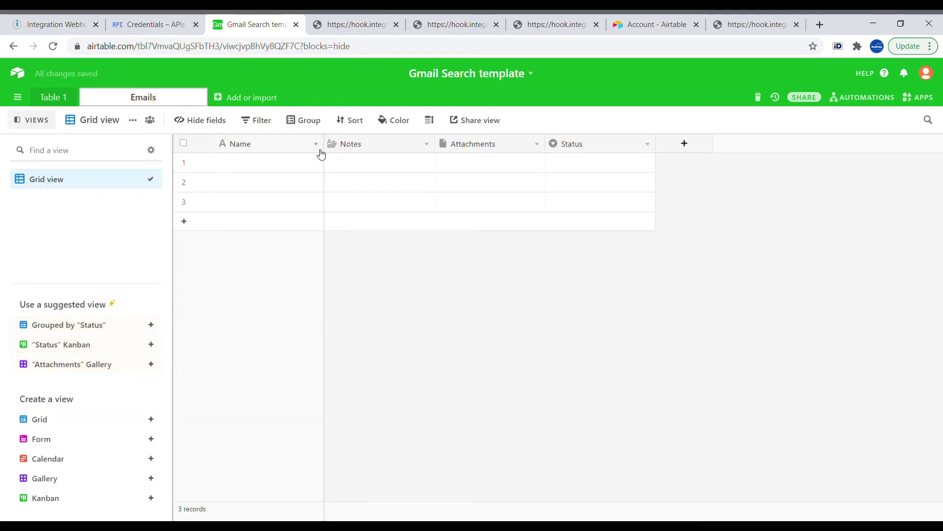
pyautogui.click(318, 145)
pyautogui.click(296, 167)
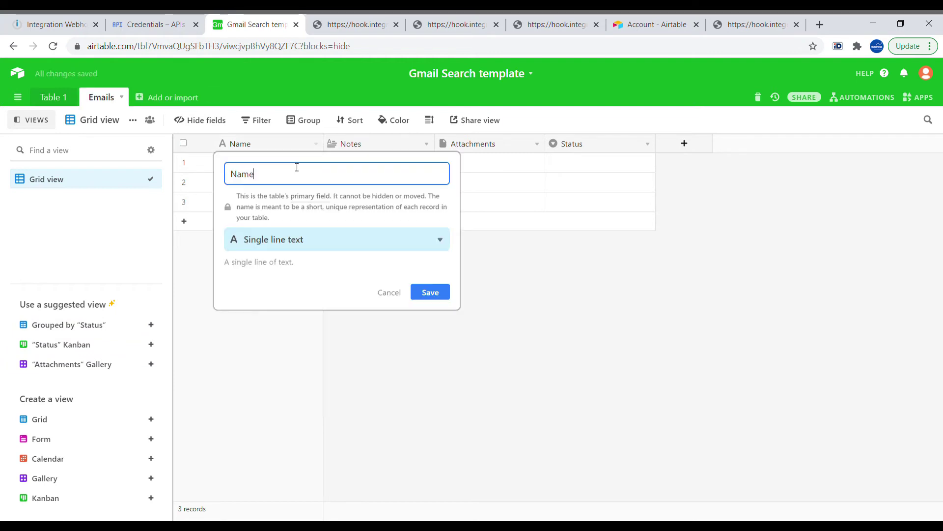
# - Save the primary field as From and rename Notes to Content
pyautogui.click(430, 292)
pyautogui.click(426, 143)
pyautogui.click(406, 169)
pyautogui.moveTo(406, 170); pyautogui.dragTo(330, 171)
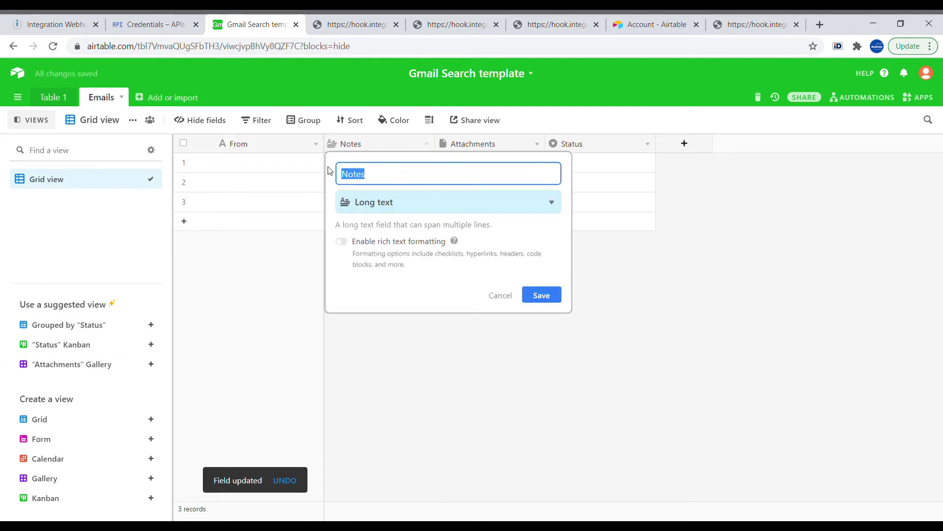
pyautogui.write('Content')
pyautogui.click(541, 294)
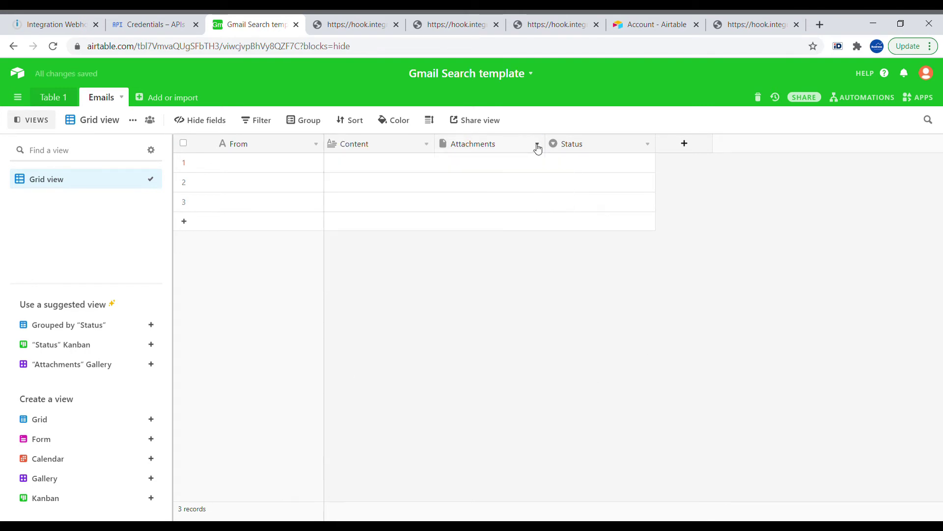
# - Rename Attachments to Subject as a single line text field
pyautogui.click(537, 144)
pyautogui.click(516, 170)
pyautogui.write('Subject')
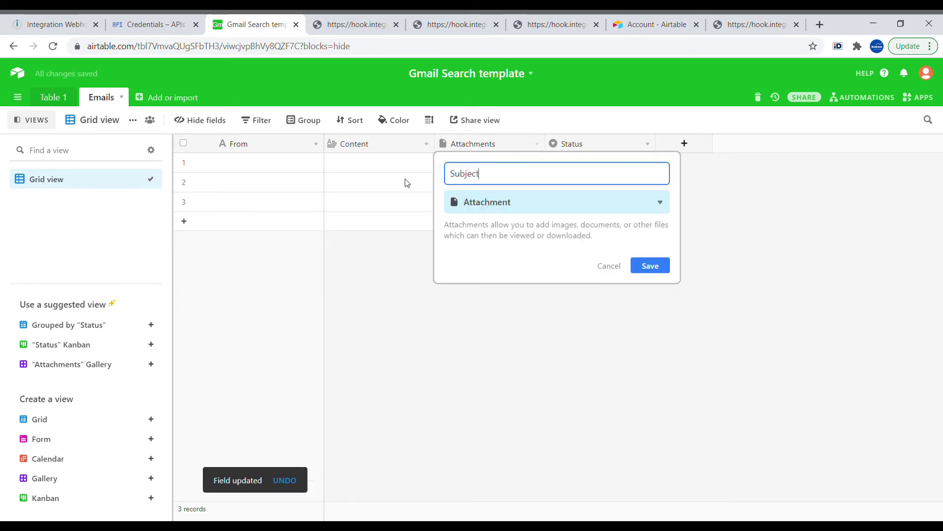
pyautogui.click(525, 210)
pyautogui.click(492, 239)
pyautogui.click(650, 296)
# - Rename Status to Date and make it a Date field
pyautogui.click(648, 144)
pyautogui.click(527, 172)
pyautogui.write('Date')
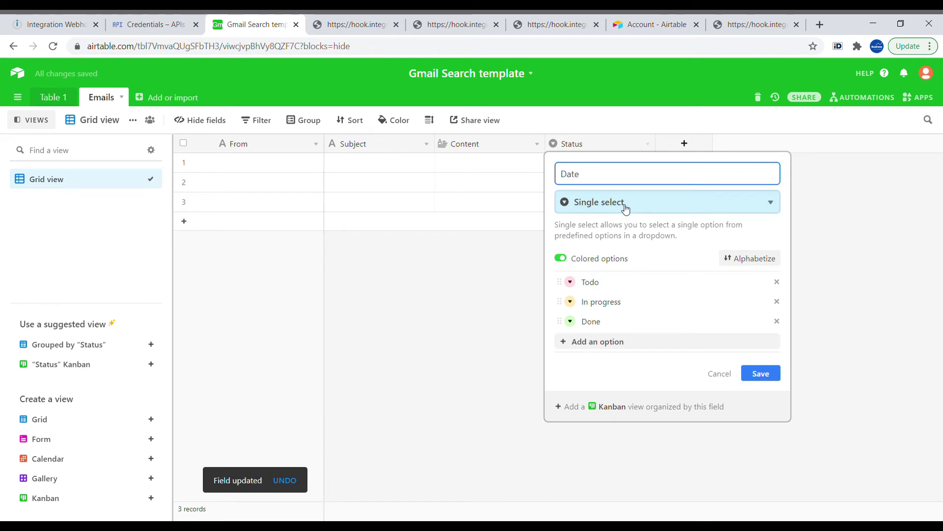
pyautogui.click(625, 204)
pyautogui.write('date')
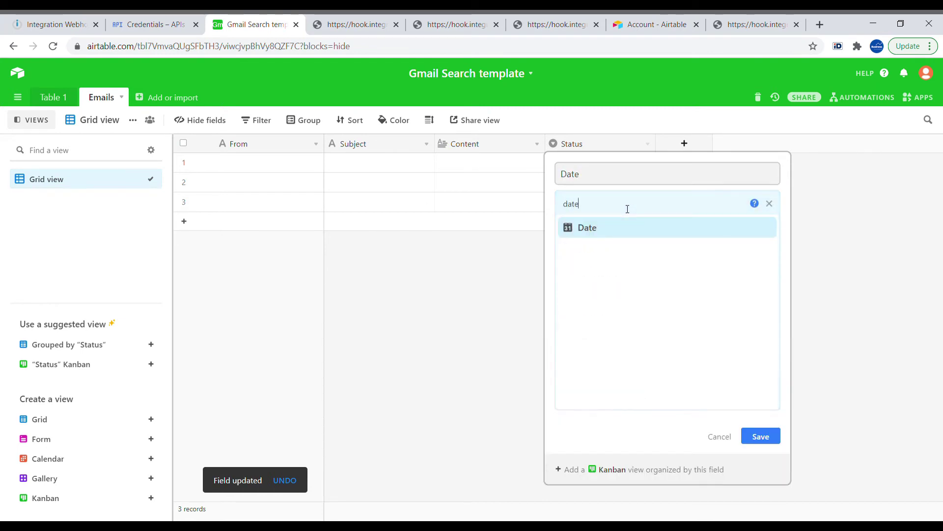
pyautogui.click(614, 226)
pyautogui.click(763, 309)
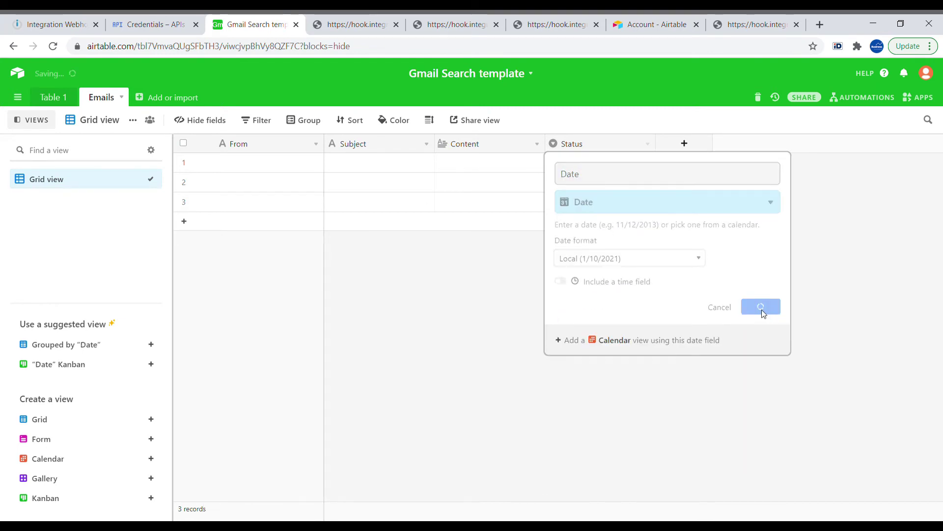
# - Add a field linking to Table 1, skipping the lookup fields
pyautogui.click(691, 136)
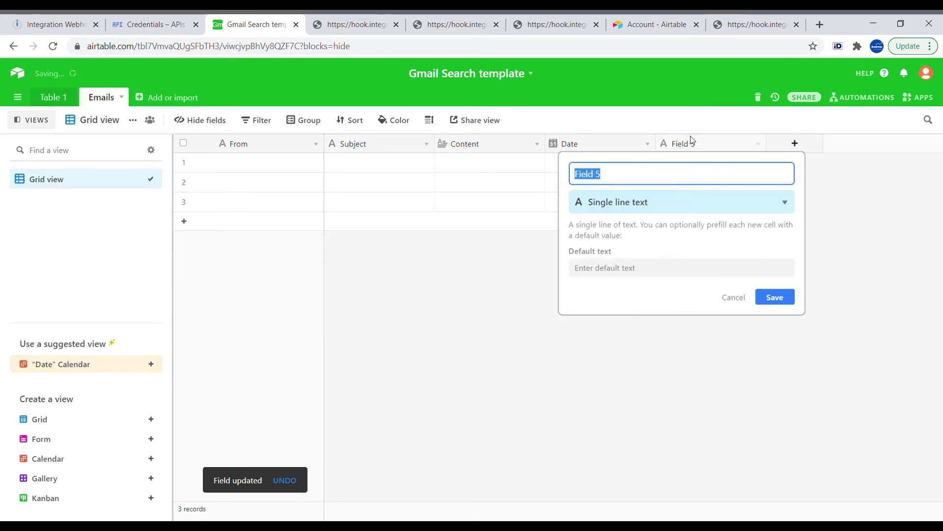
pyautogui.click(656, 208)
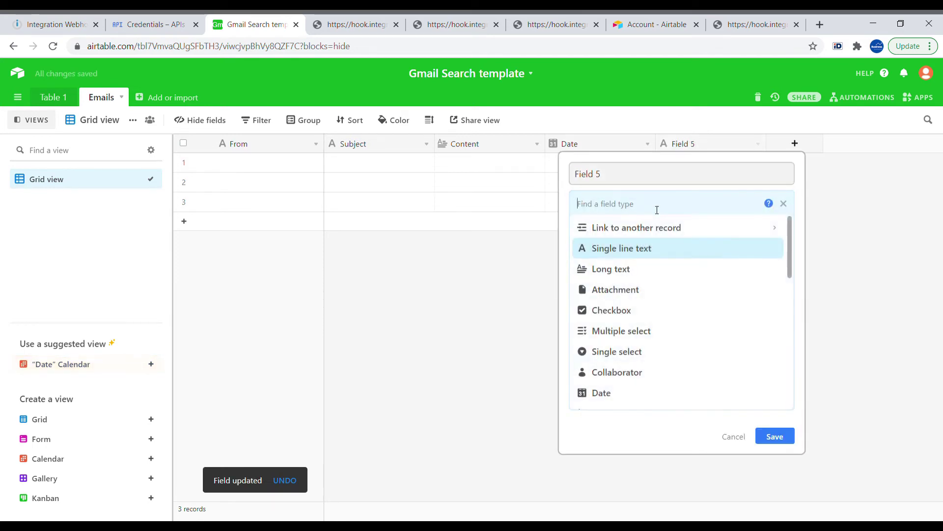
pyautogui.write('lin')
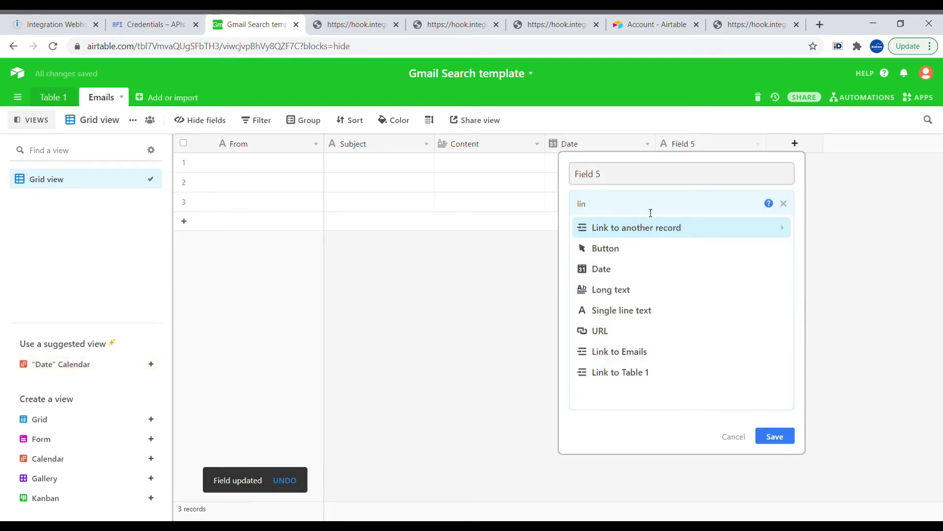
pyautogui.click(670, 235)
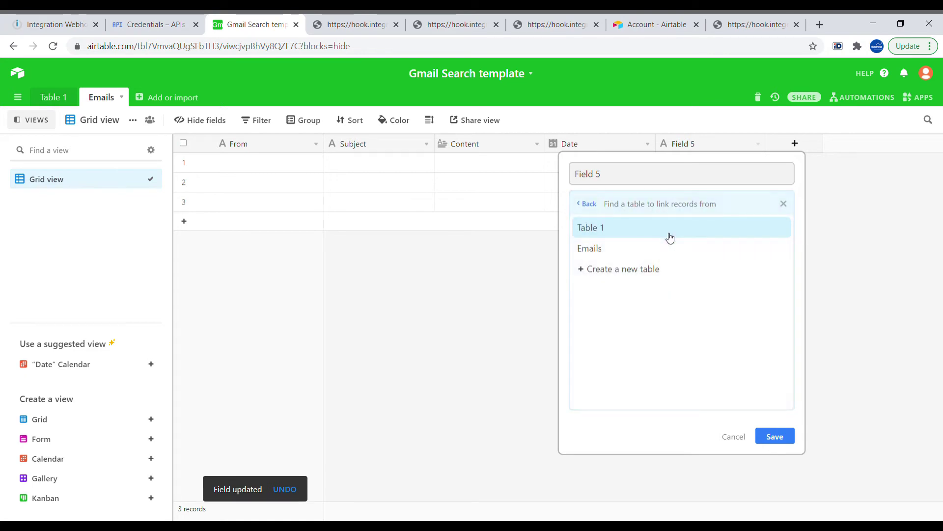
pyautogui.click(670, 228)
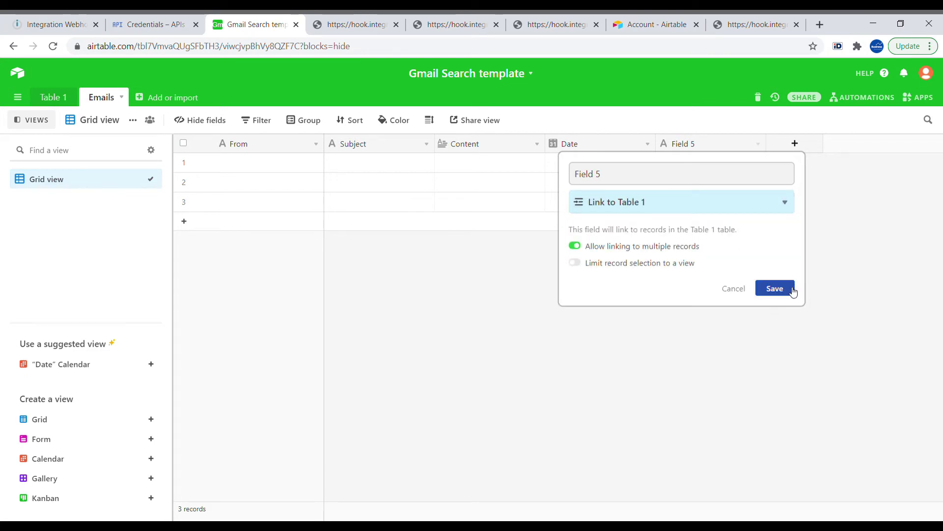
pyautogui.click(776, 289)
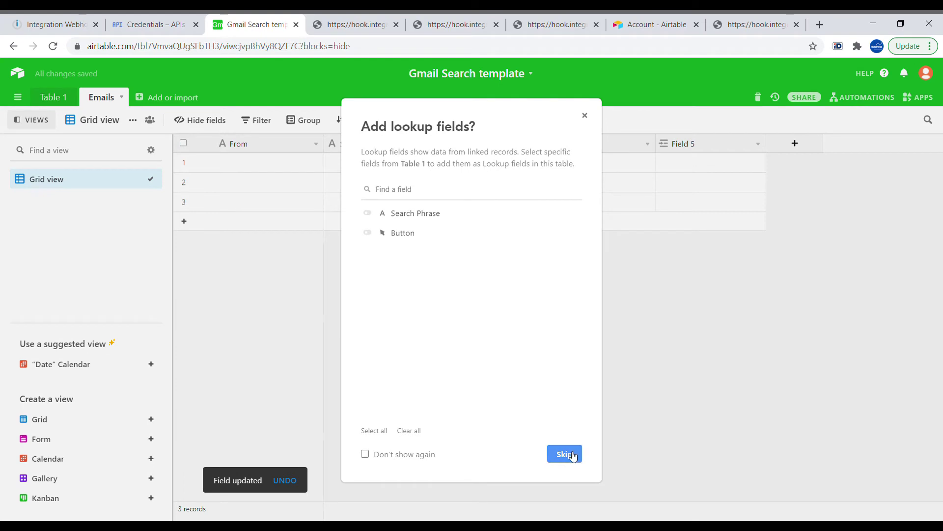
pyautogui.click(565, 454)
# - Check the linked Emails column in Table 1, then return to Integromat
pyautogui.click(49, 97)
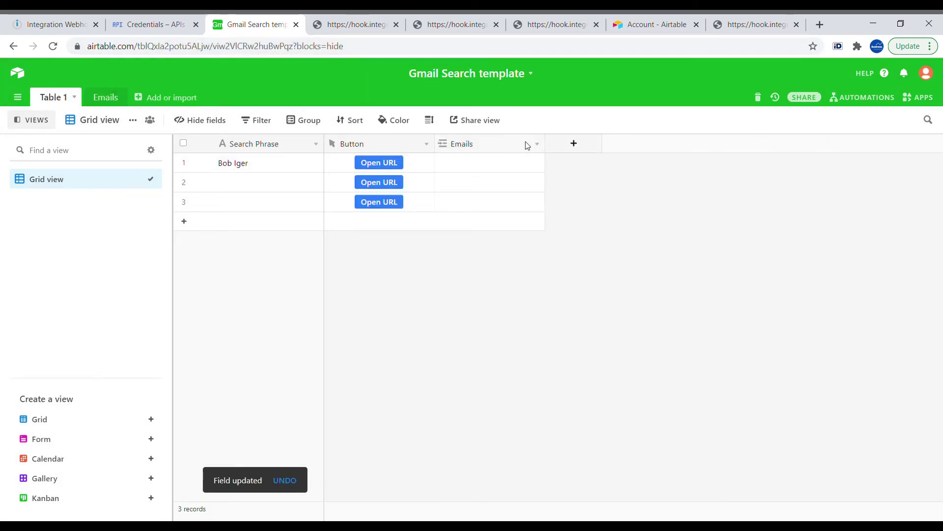
pyautogui.click(539, 148)
pyautogui.click(534, 163)
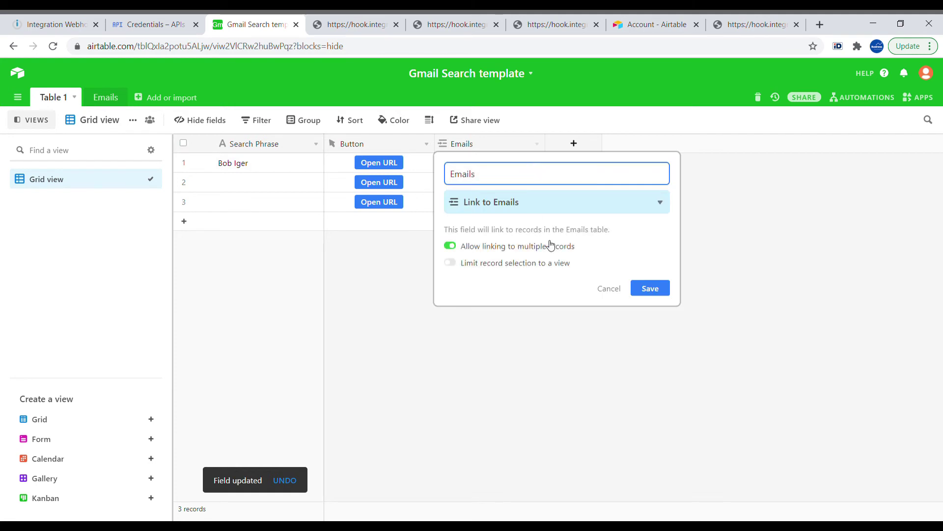
pyautogui.click(661, 289)
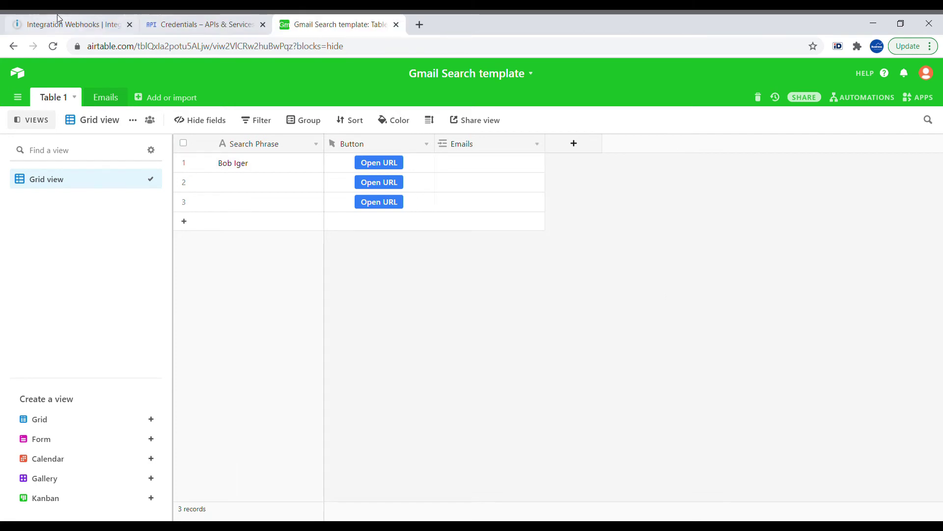
pyautogui.click(63, 25)
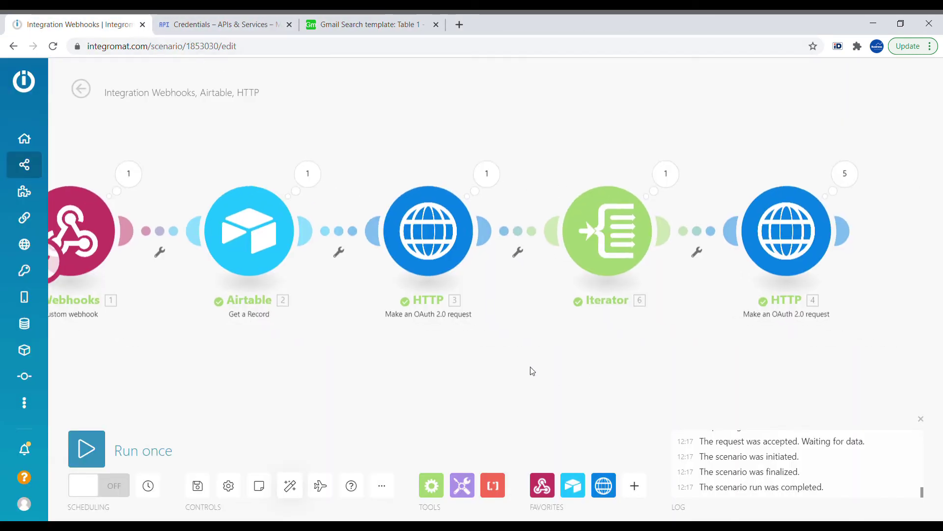
# - Add an Airtable Create a Record module after HTTP 4 and open its Base list
pyautogui.click(569, 486)
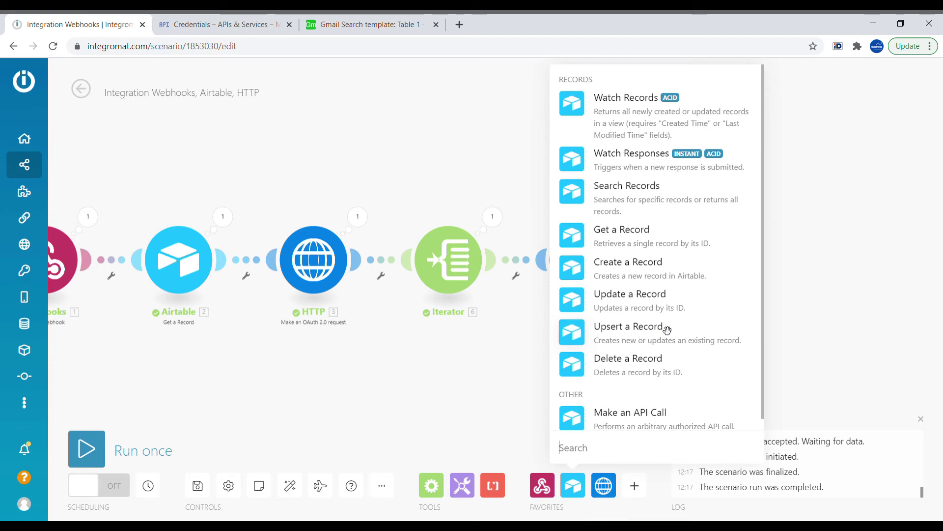
pyautogui.click(628, 262)
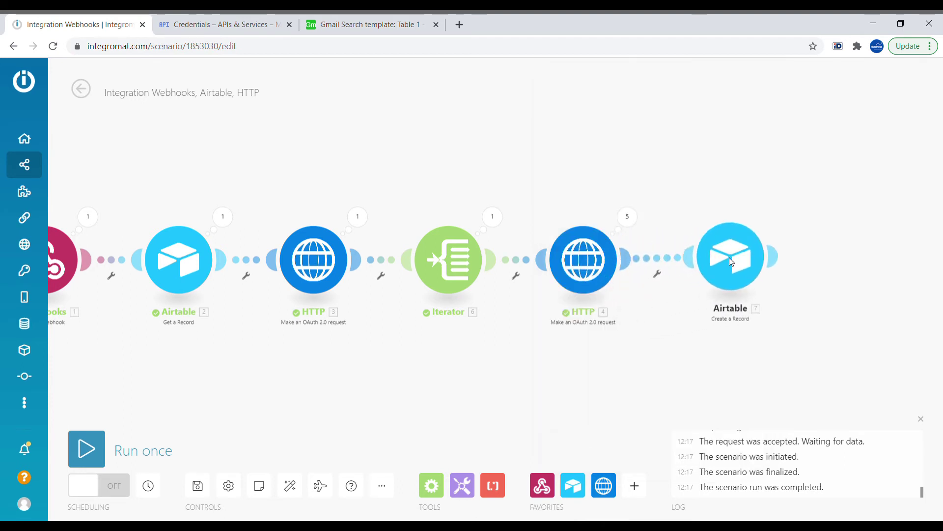
pyautogui.click(722, 258)
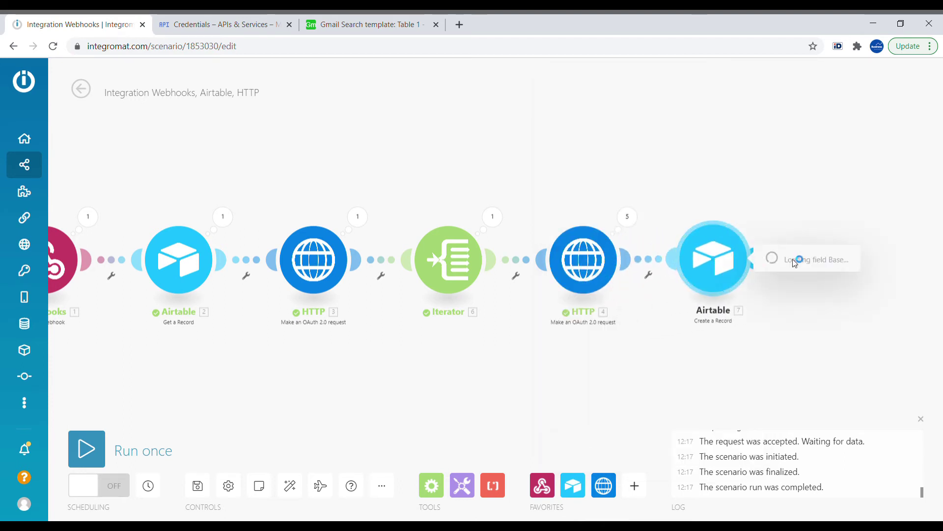
pyautogui.click(601, 236)
# - Choose the Gmail Search template base and the Emails table
pyautogui.click(551, 341)
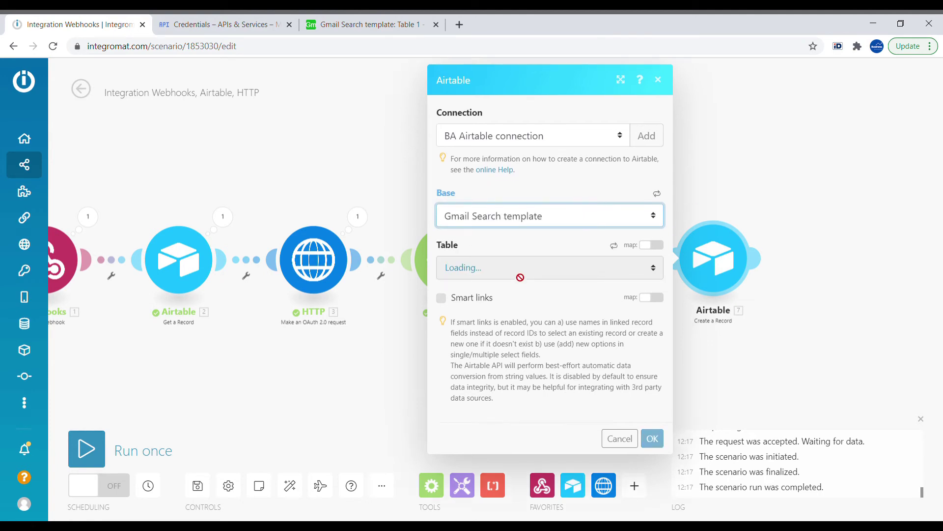
pyautogui.click(516, 268)
pyautogui.click(504, 314)
pyautogui.click(527, 357)
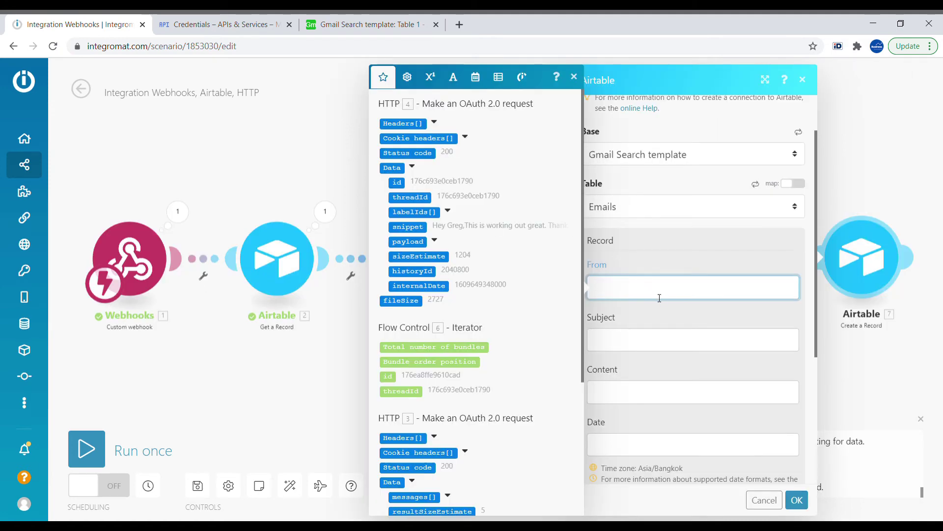
pyautogui.click(692, 351)
# - Map snippet into Content and internalDate into Date, then confirm the module
pyautogui.click(649, 388)
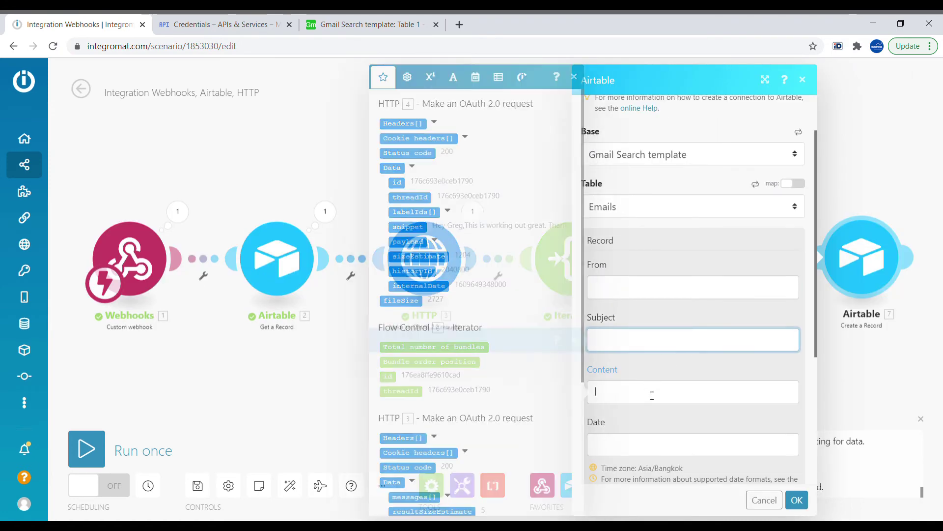
pyautogui.click(409, 227)
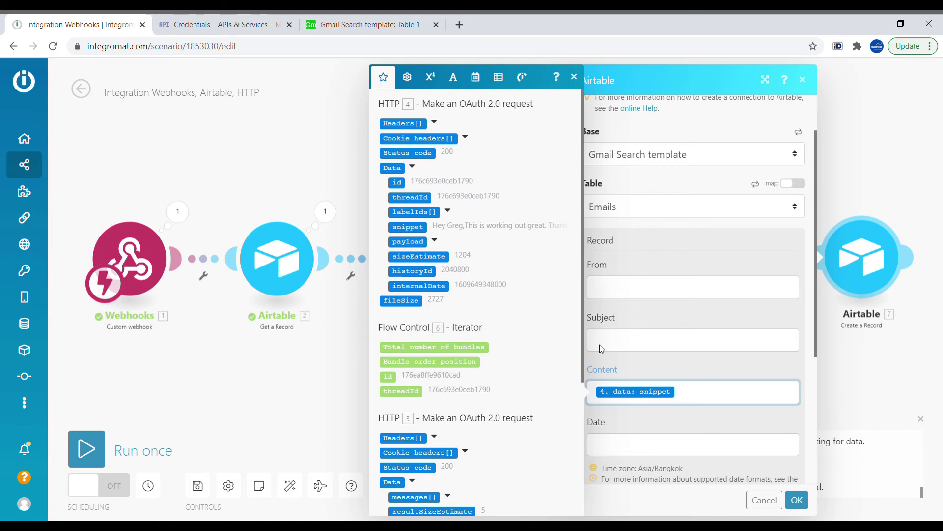
pyautogui.click(612, 445)
pyautogui.click(434, 287)
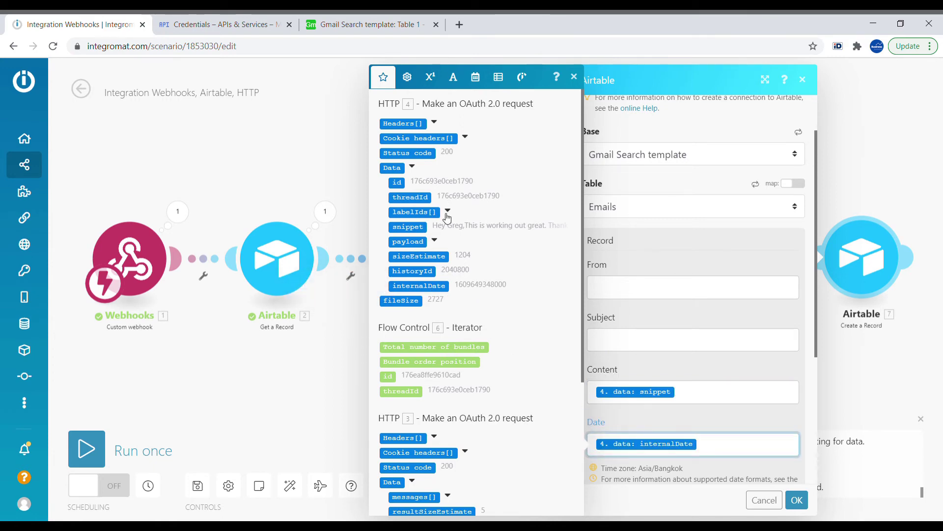
pyautogui.click(434, 241)
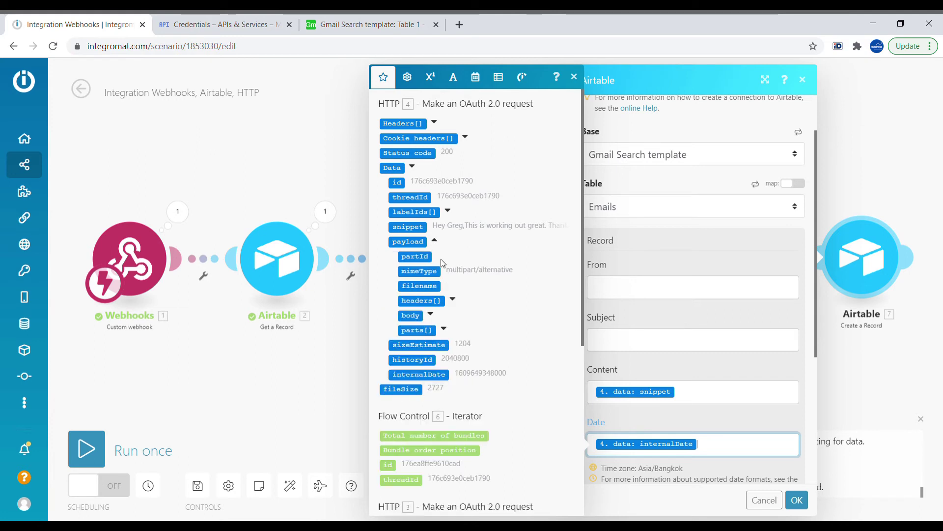
pyautogui.click(452, 300)
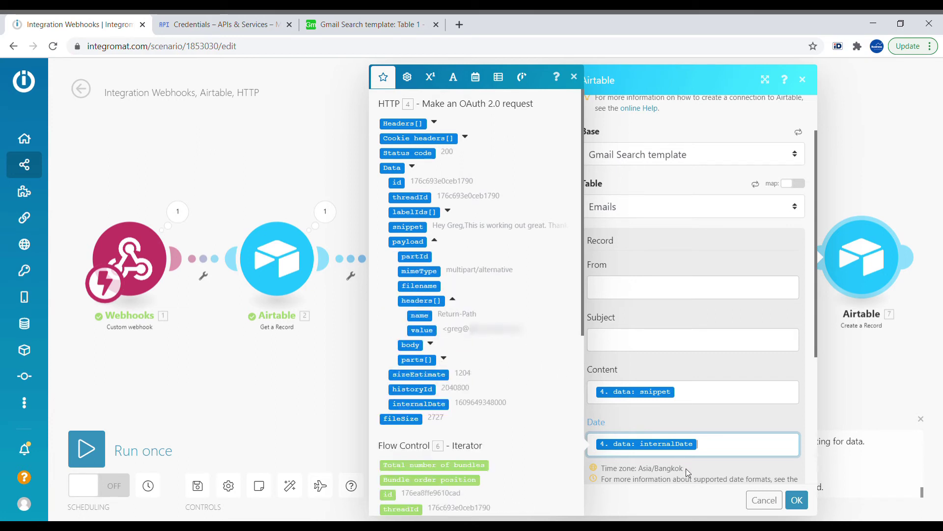
pyautogui.click(797, 501)
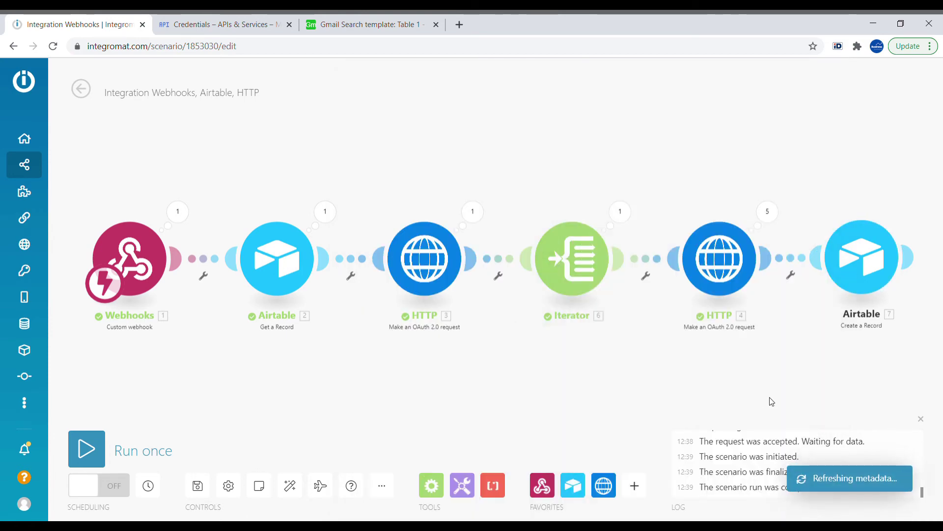
# - Expand HTTP 4's Operation 1 output down to the payload headers list
pyautogui.click(768, 212)
pyautogui.click(577, 190)
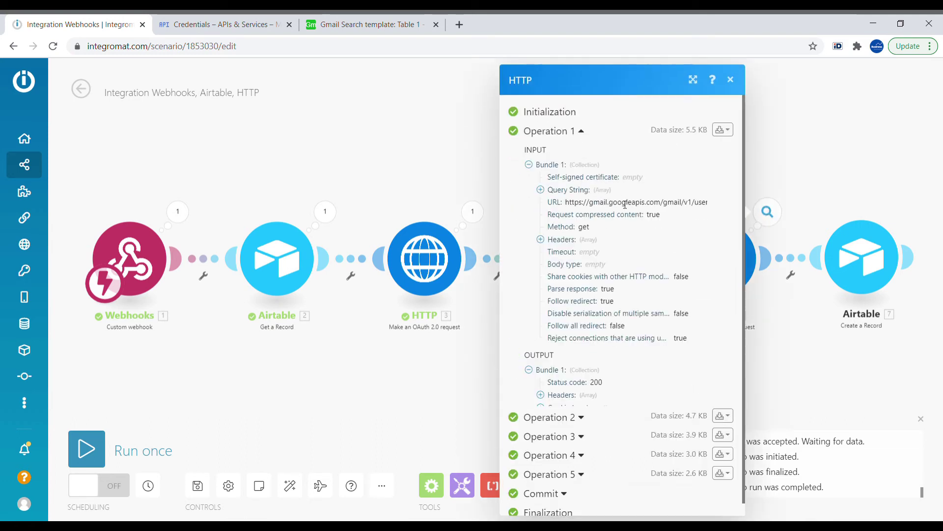
pyautogui.scroll(-1, 581, 387)
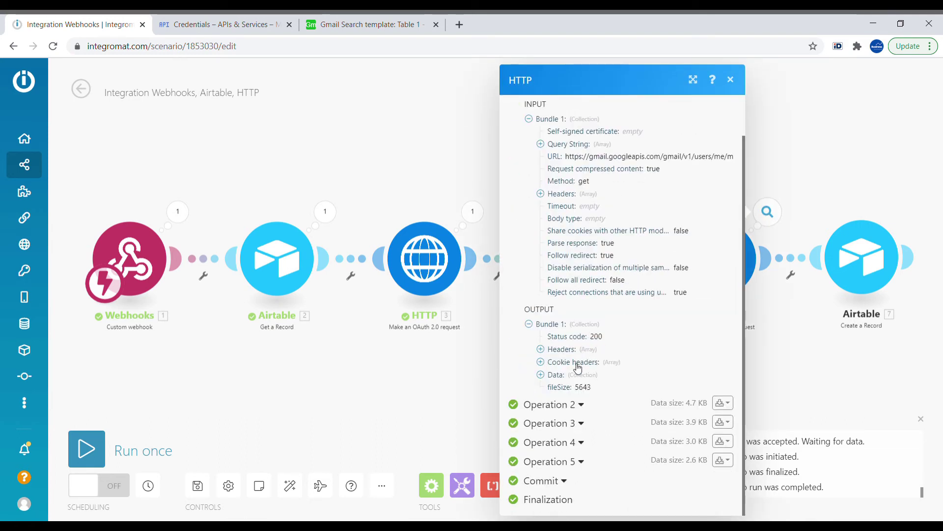
pyautogui.click(557, 374)
pyautogui.scroll(-2, 604, 353)
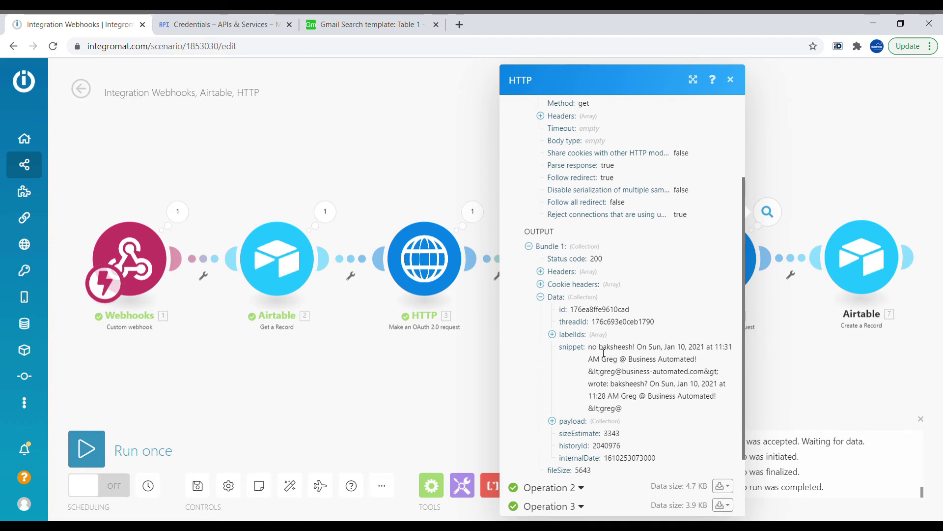
pyautogui.click(578, 426)
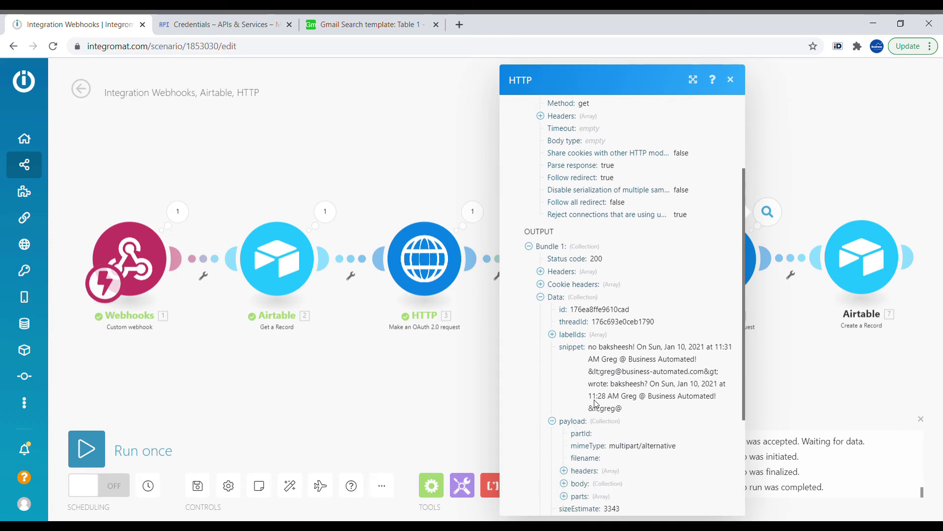
pyautogui.scroll(-3, 599, 354)
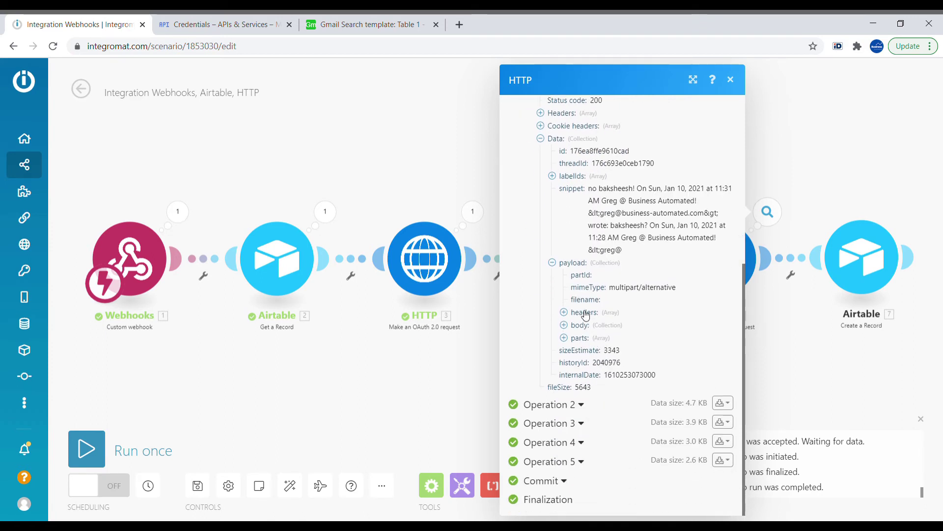
pyautogui.click(570, 312)
# - Confirm header 6 is Subject and header 7 is From, then reopen Create a Record
pyautogui.click(594, 391)
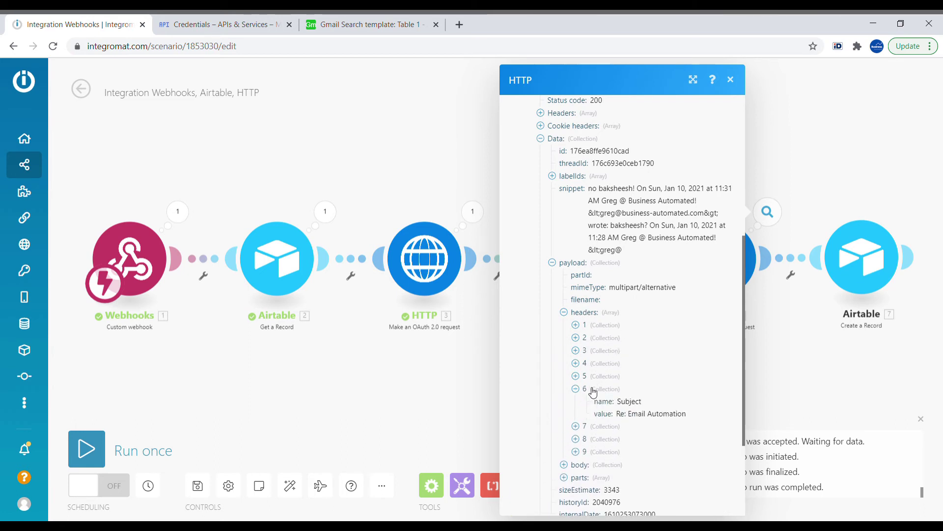
pyautogui.click(596, 427)
pyautogui.click(591, 326)
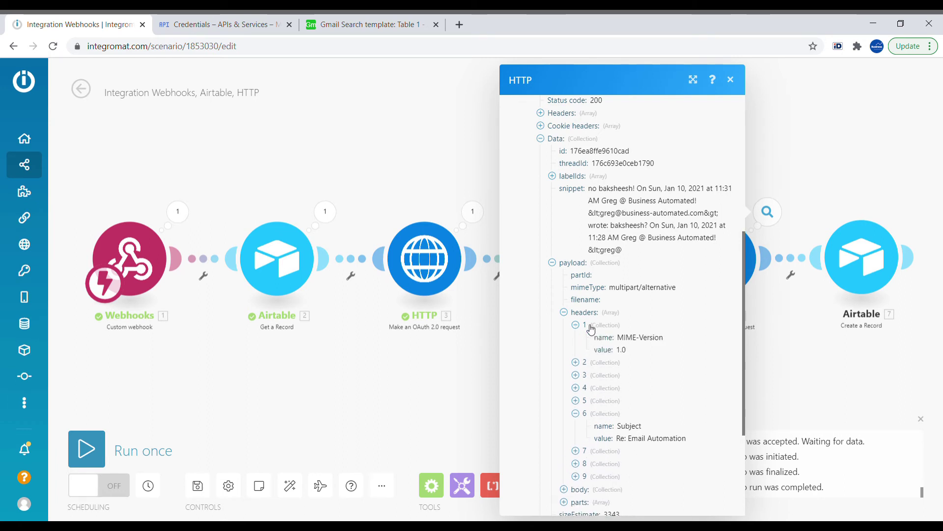
pyautogui.click(591, 327)
pyautogui.click(852, 275)
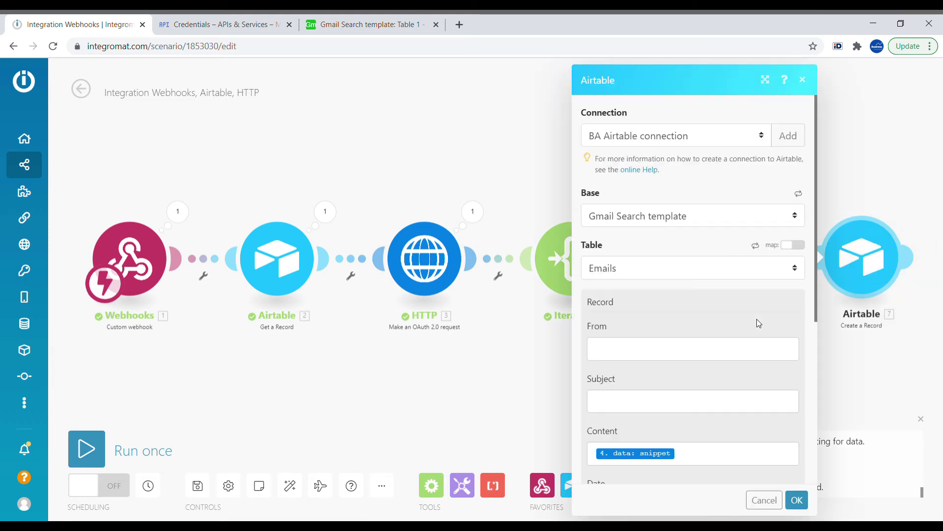
# - Map payload headers[7].value into the From field
pyautogui.click(646, 361)
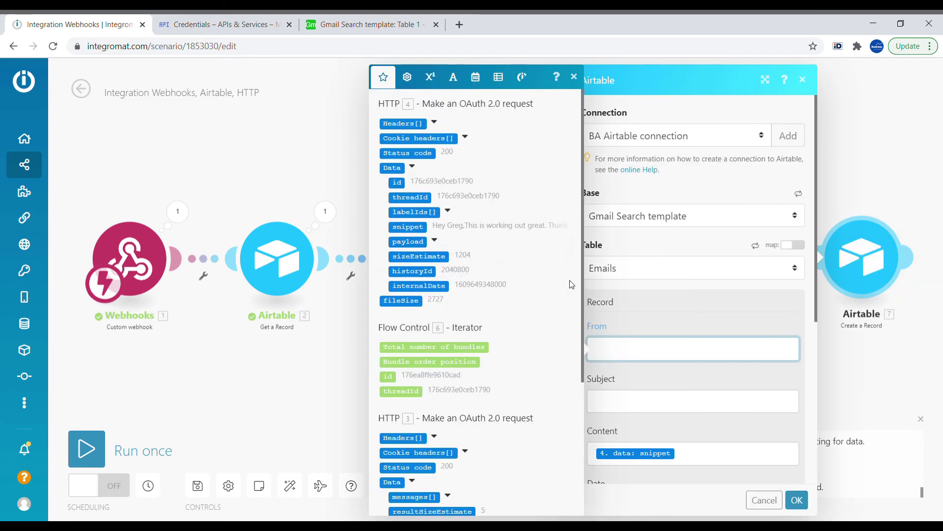
pyautogui.click(434, 241)
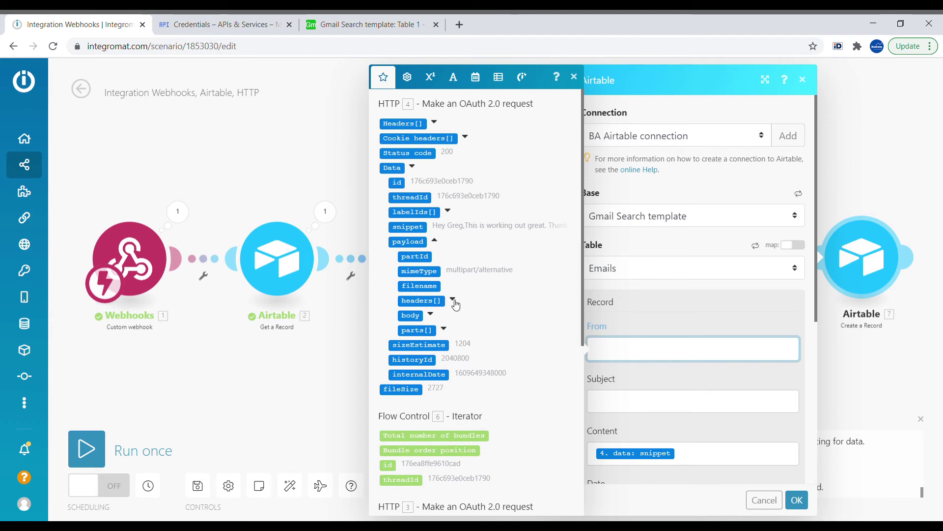
pyautogui.click(453, 300)
pyautogui.click(427, 332)
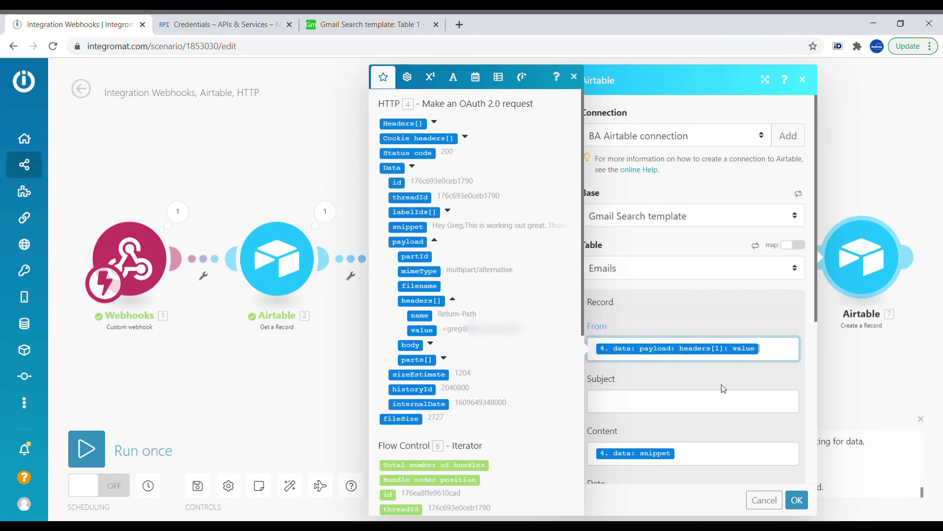
pyautogui.click(732, 411)
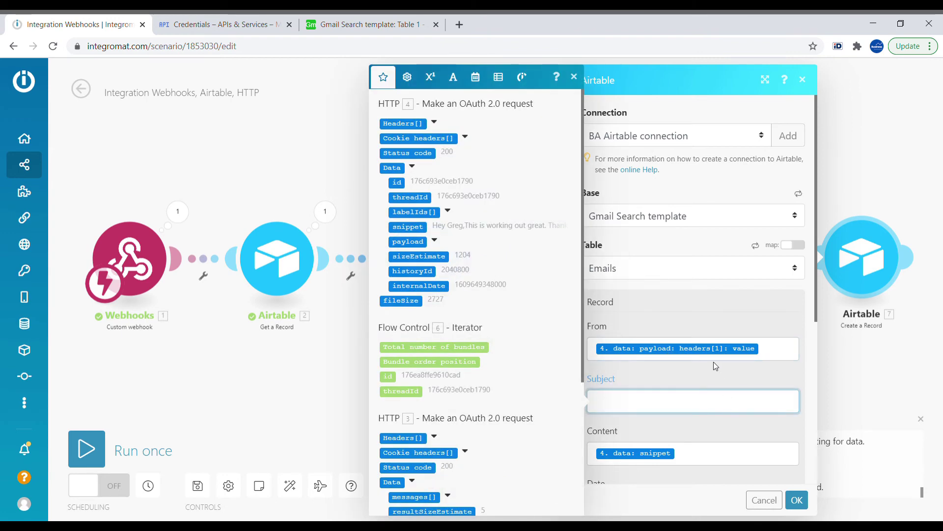
pyautogui.click(720, 348)
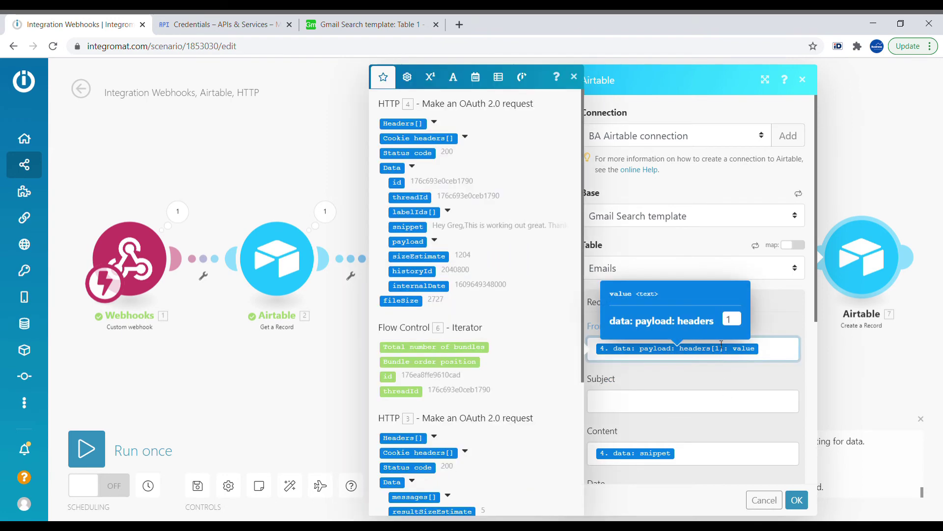
pyautogui.moveTo(738, 323); pyautogui.dragTo(714, 321)
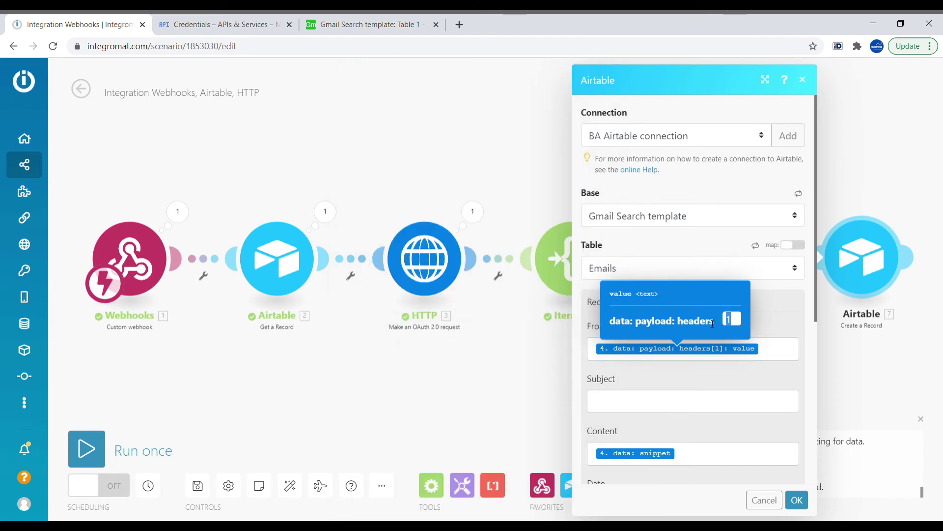
pyautogui.write('7')
pyautogui.click(781, 348)
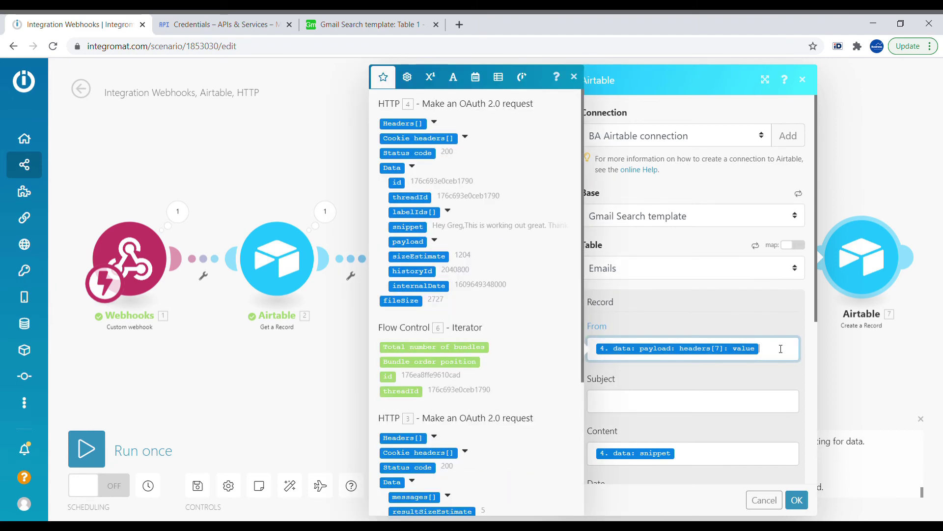
# - Map payload headers[6].value into Subject and confirm the module settings
pyautogui.click(657, 401)
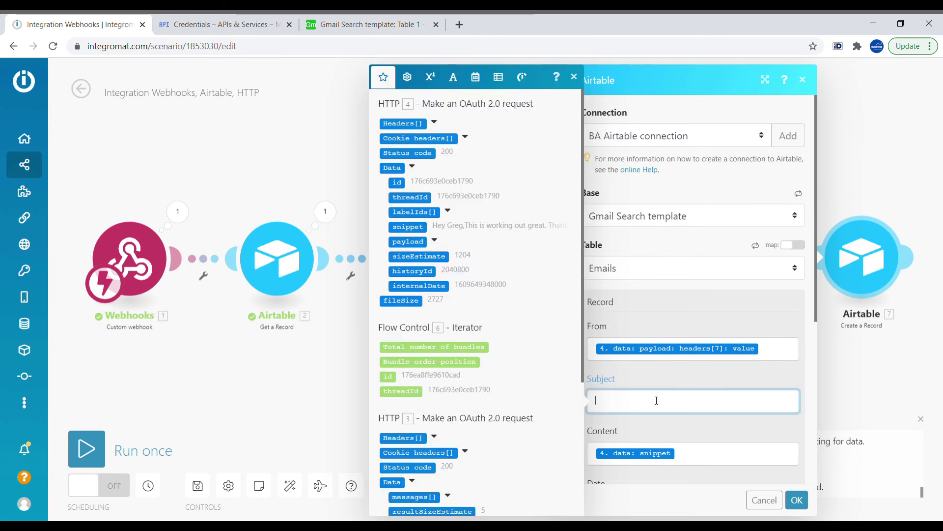
pyautogui.hotkey('ctrl', 'v')
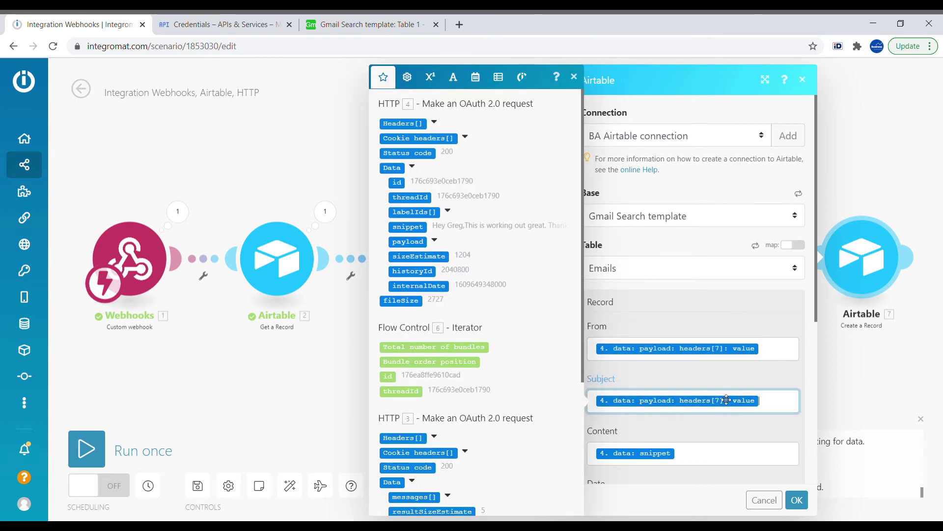
pyautogui.click(727, 404)
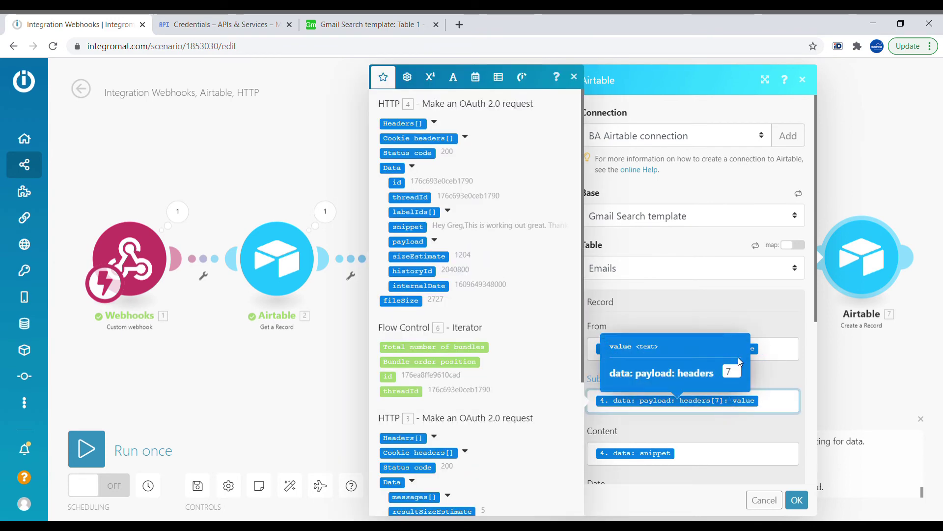
pyautogui.click(731, 375)
pyautogui.moveTo(730, 380); pyautogui.dragTo(717, 375)
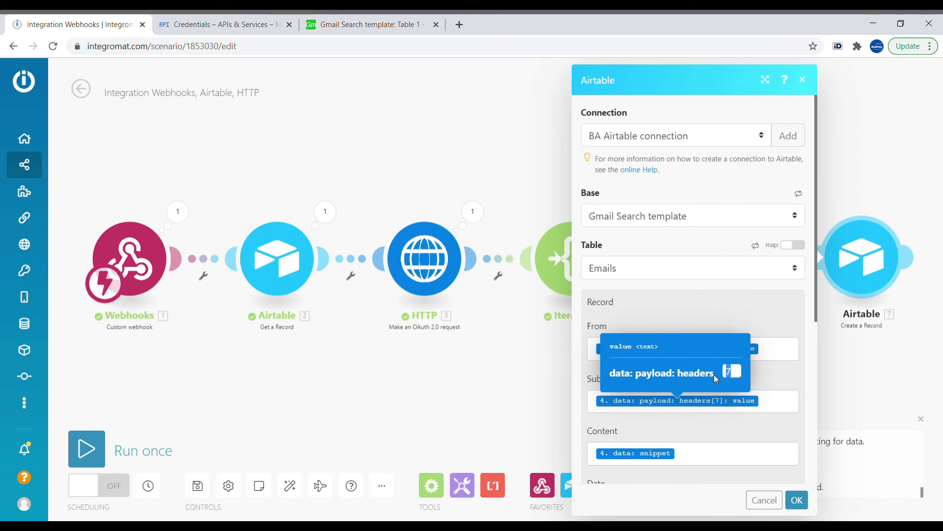
pyautogui.write('6')
pyautogui.click(740, 420)
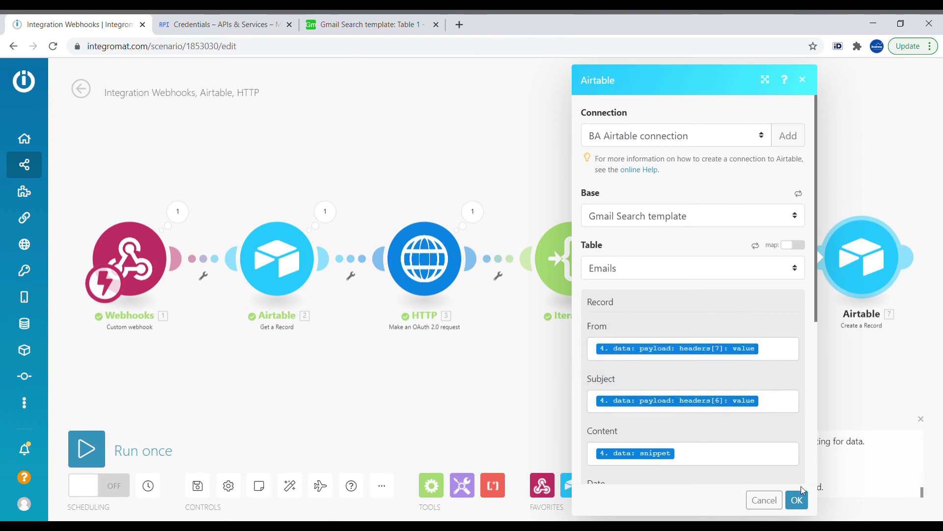
pyautogui.click(806, 501)
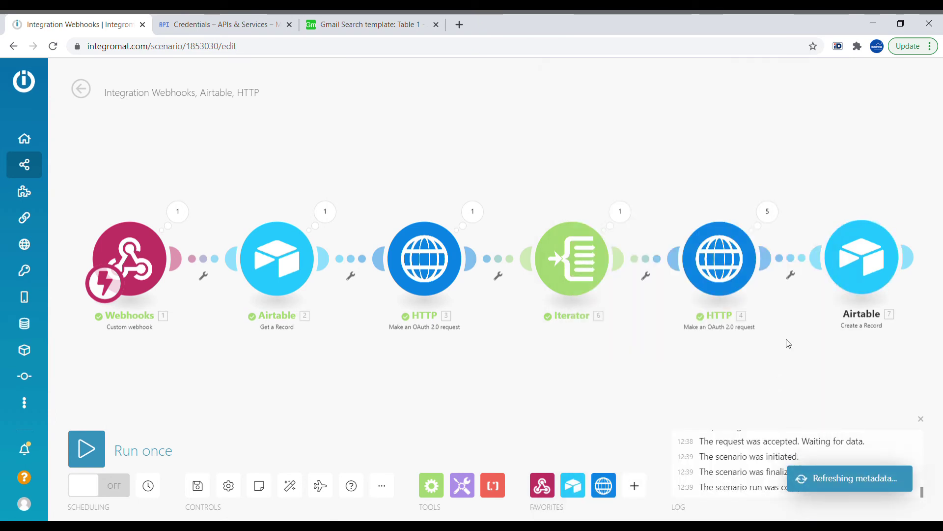
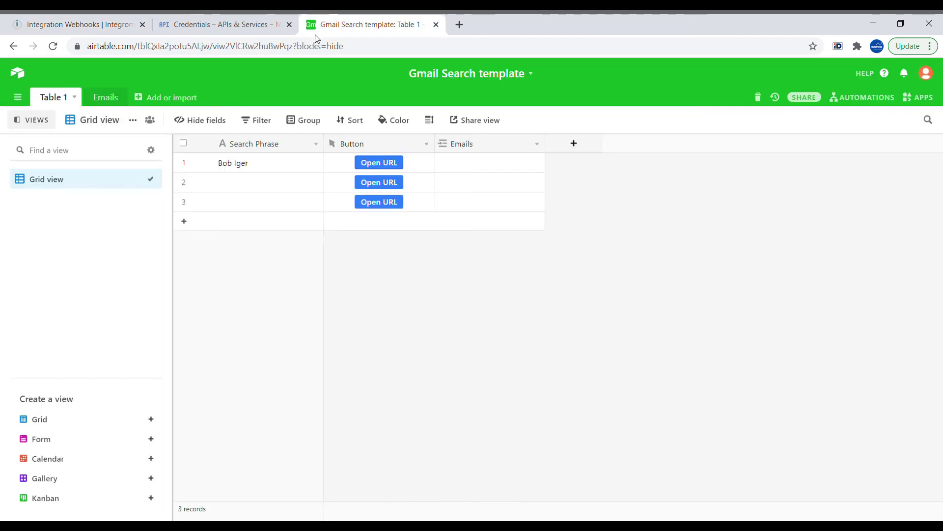
# - Review the Subject, Content and Date values of the five records in Airtable's Emails table
pyautogui.click(118, 98)
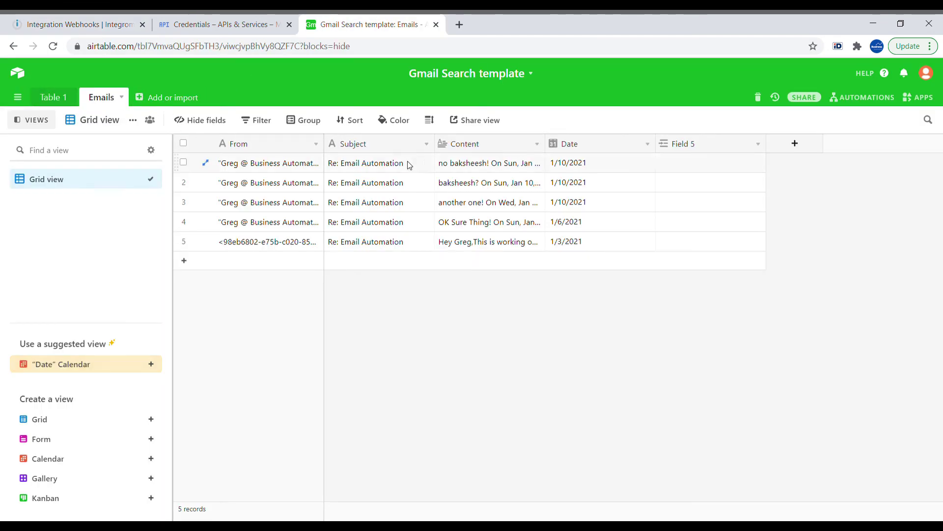
pyautogui.moveTo(415, 163); pyautogui.dragTo(413, 254)
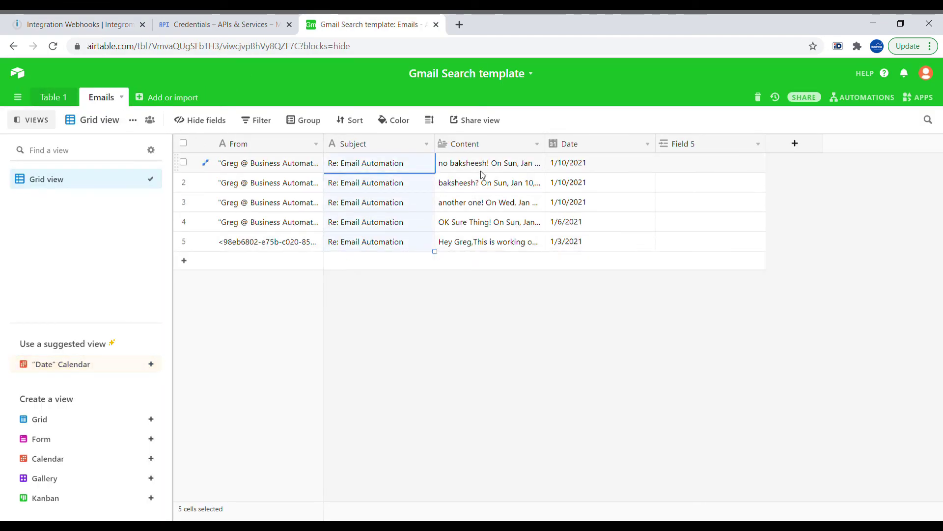
pyautogui.moveTo(477, 169); pyautogui.dragTo(489, 249)
pyautogui.moveTo(590, 172); pyautogui.dragTo(620, 265)
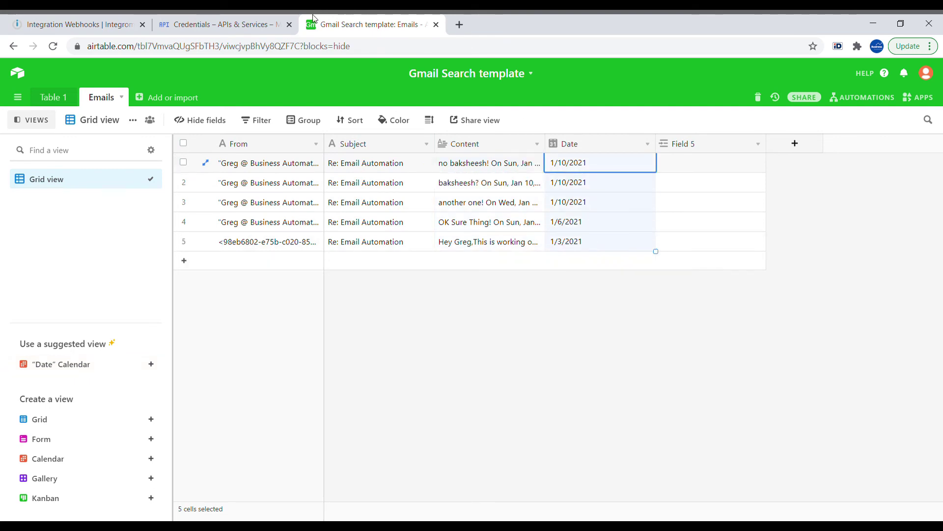
# - Return to the Integromat scenario and pan toward the end of the module chain
pyautogui.click(112, 19)
pyautogui.moveTo(761, 350); pyautogui.dragTo(570, 335)
pyautogui.scroll(-1, 570, 334)
pyautogui.scroll(-1, 659, 347)
# - Place a Flow Control Array aggregator after the Airtable Create a Record module
pyautogui.moveTo(688, 305); pyautogui.dragTo(621, 308)
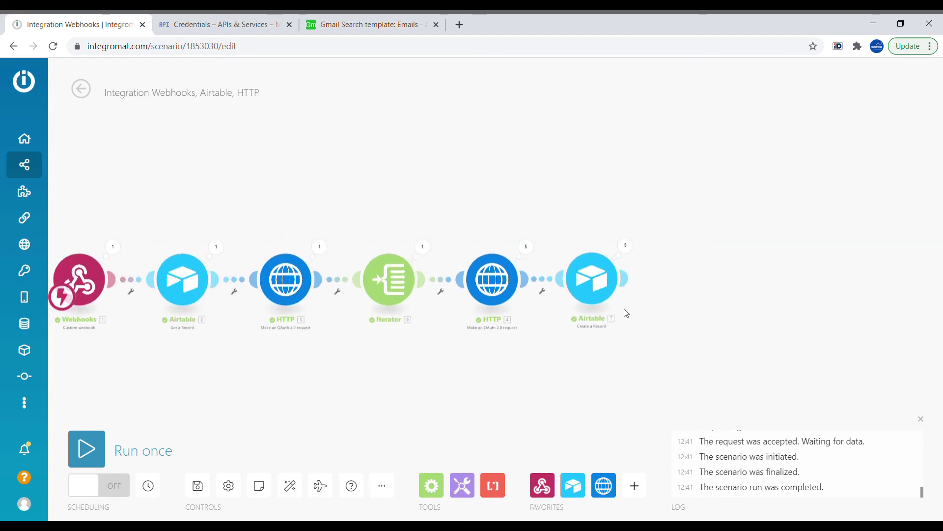
pyautogui.click(432, 486)
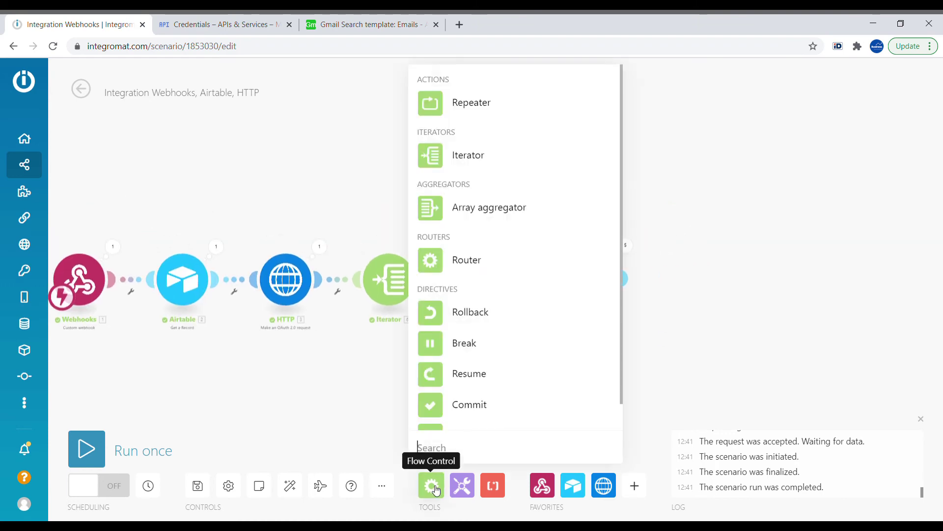
pyautogui.moveTo(514, 206); pyautogui.dragTo(699, 280)
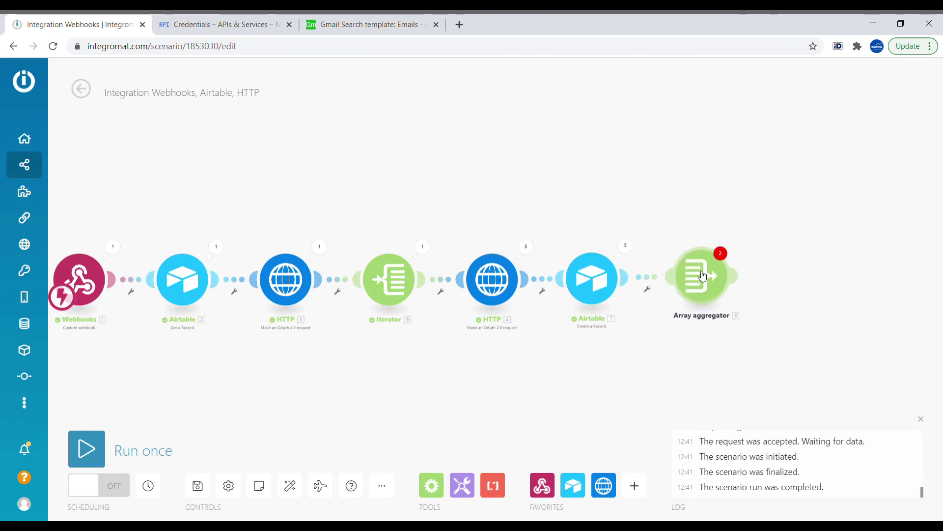
# - Set the aggregator's source module to Iterator [6] and aggregate the Create a Record ID
pyautogui.click(700, 274)
pyautogui.click(533, 172)
pyautogui.click(534, 233)
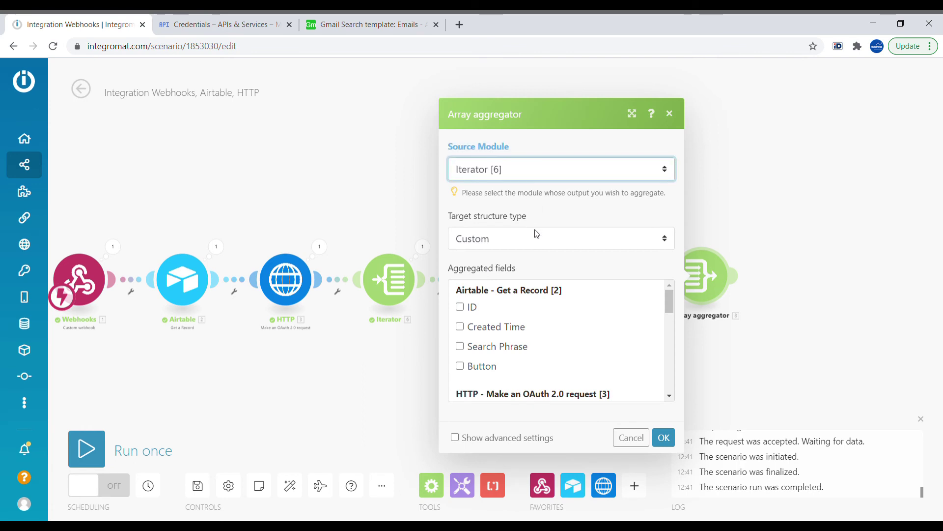
pyautogui.click(672, 308)
pyautogui.moveTo(672, 276); pyautogui.dragTo(673, 395)
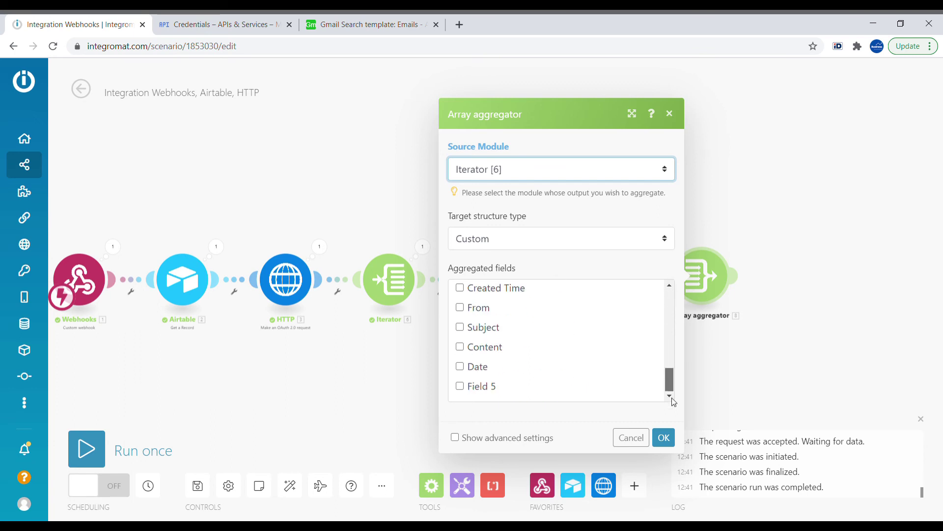
pyautogui.scroll(2, 665, 367)
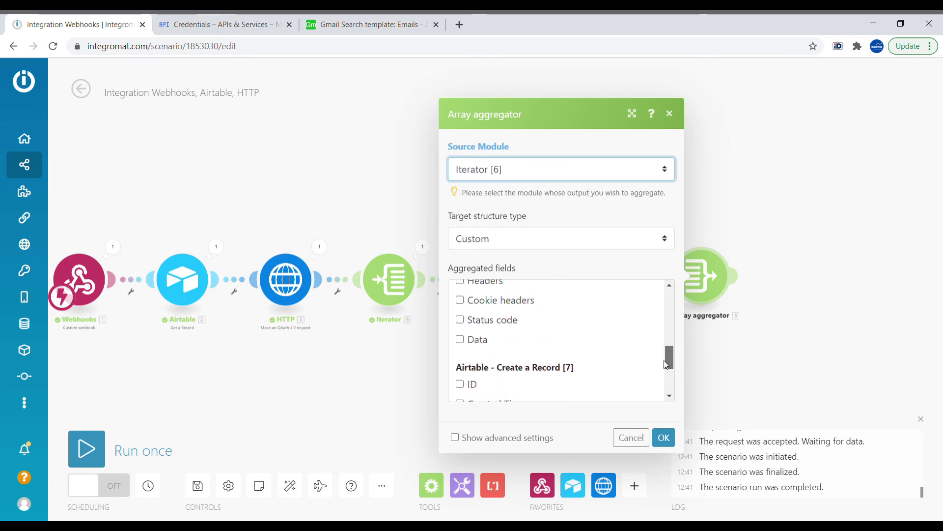
pyautogui.scroll(-1, 633, 376)
pyautogui.click(465, 357)
pyautogui.click(666, 438)
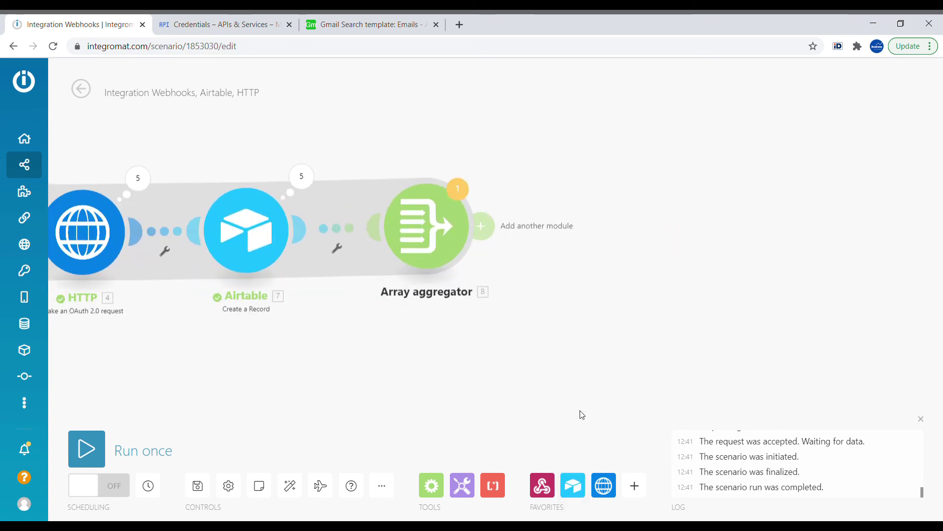
# - Add an Airtable Update a Record module after the aggregator, mapping the fetched record's ID as Record ID
pyautogui.click(579, 487)
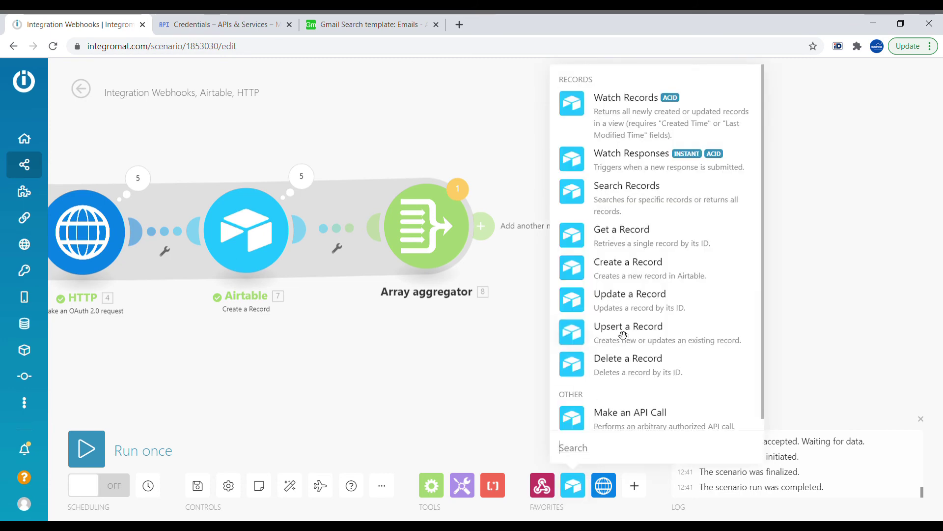
pyautogui.click(630, 295)
pyautogui.click(611, 245)
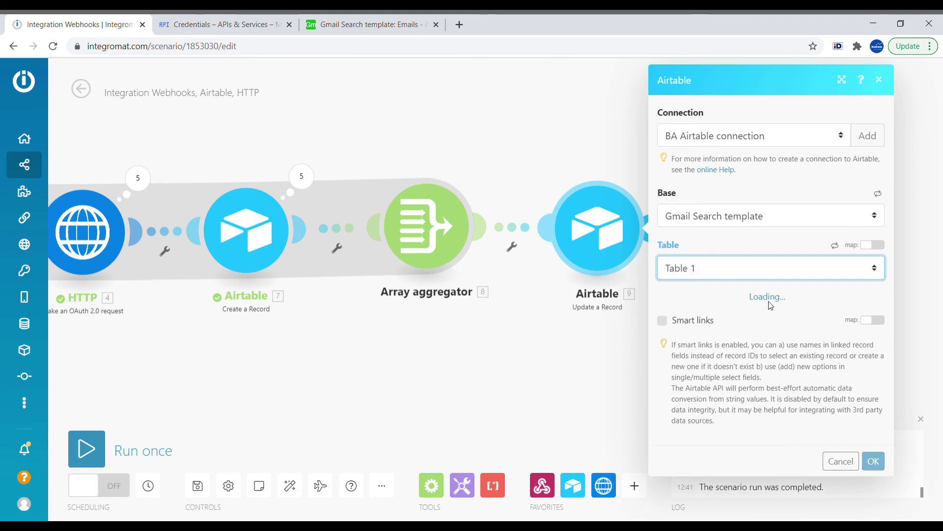
pyautogui.click(706, 317)
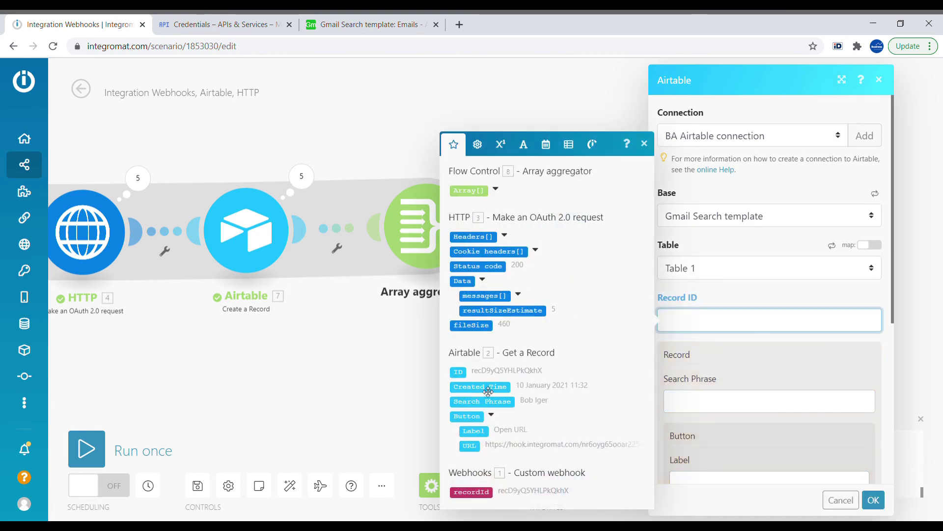
pyautogui.click(460, 372)
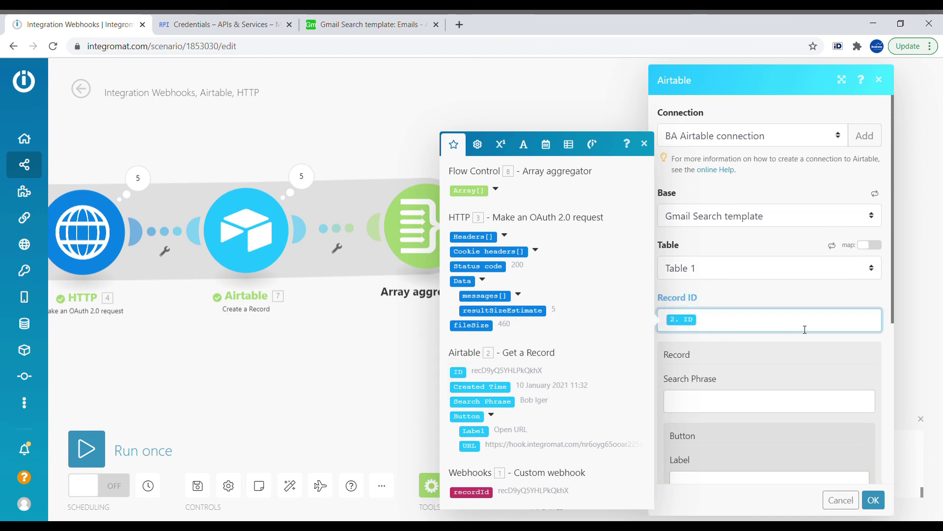
pyautogui.scroll(-5, 801, 334)
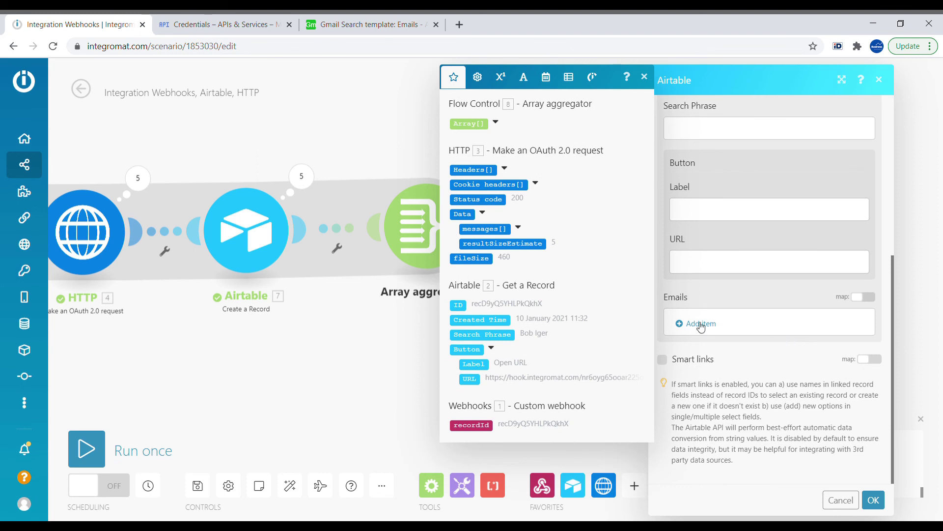
# - Map the Emails field to map(8. Array[]; id) and save the module settings
pyautogui.click(834, 328)
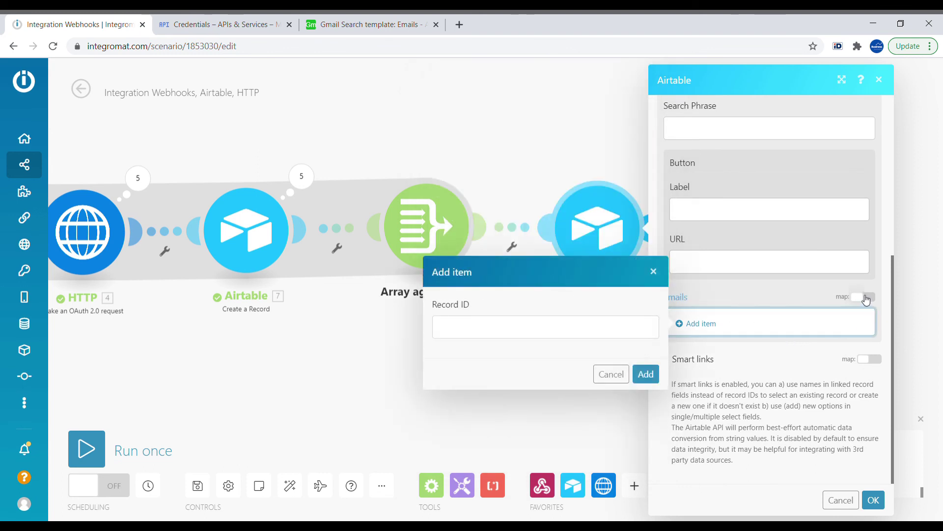
pyautogui.click(865, 298)
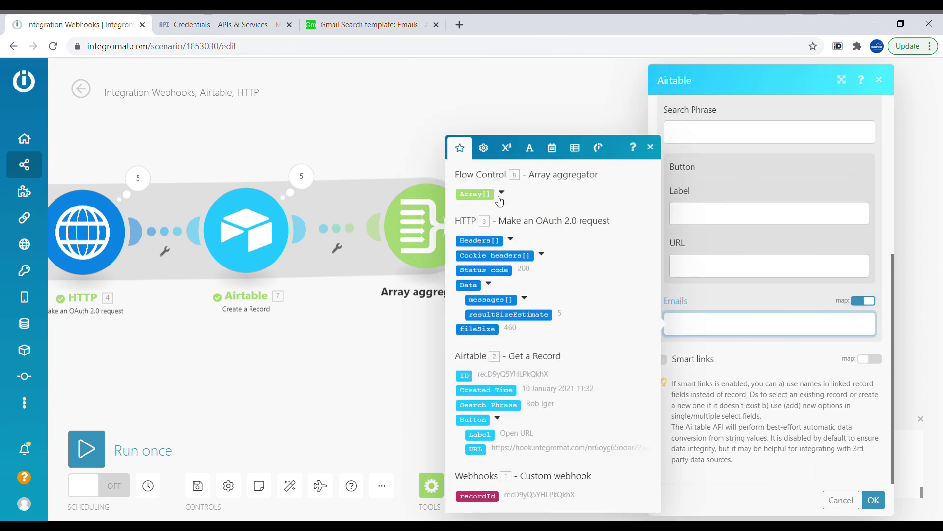
pyautogui.click(474, 194)
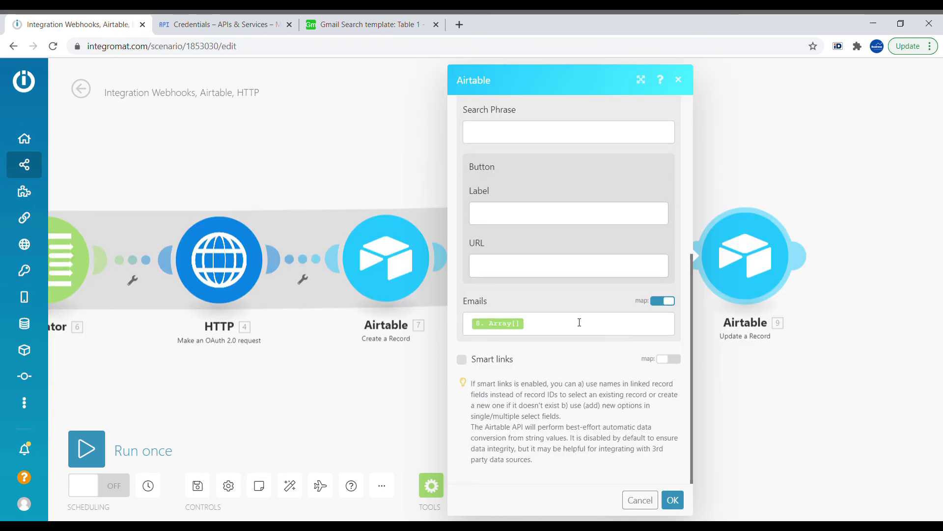
pyautogui.click(536, 329)
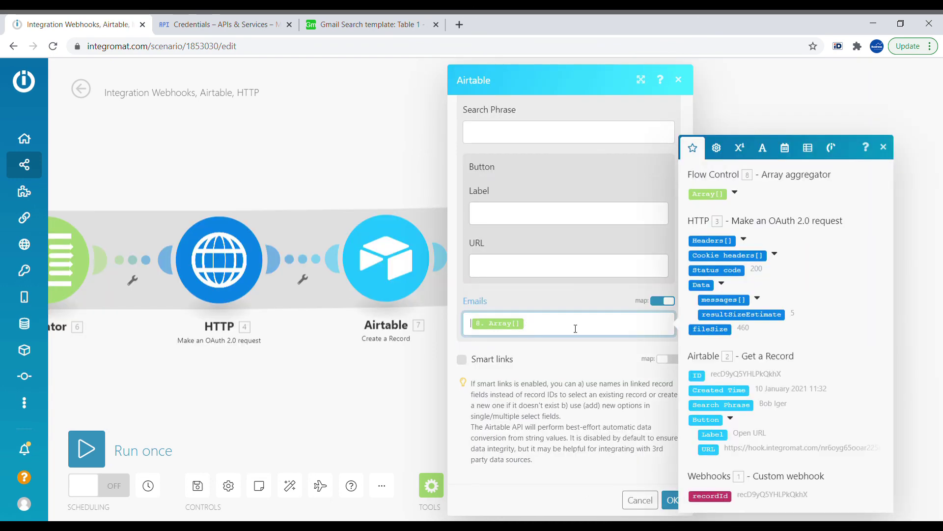
pyautogui.write('#')
pyautogui.write('ap')
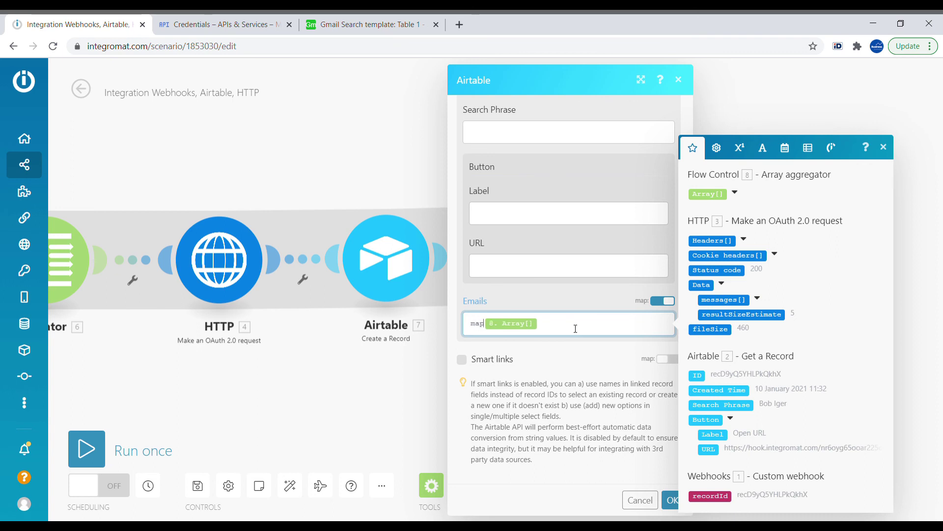
pyautogui.write('( ')
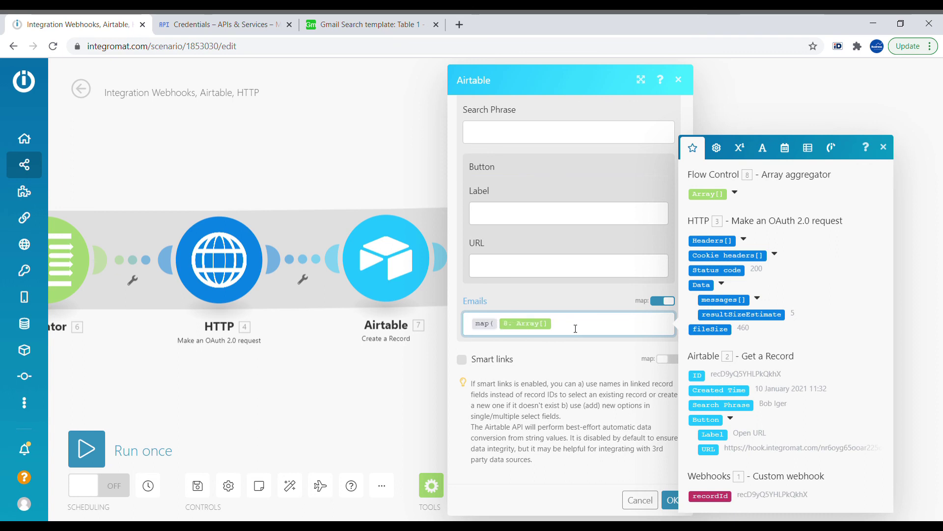
pyautogui.write('id')
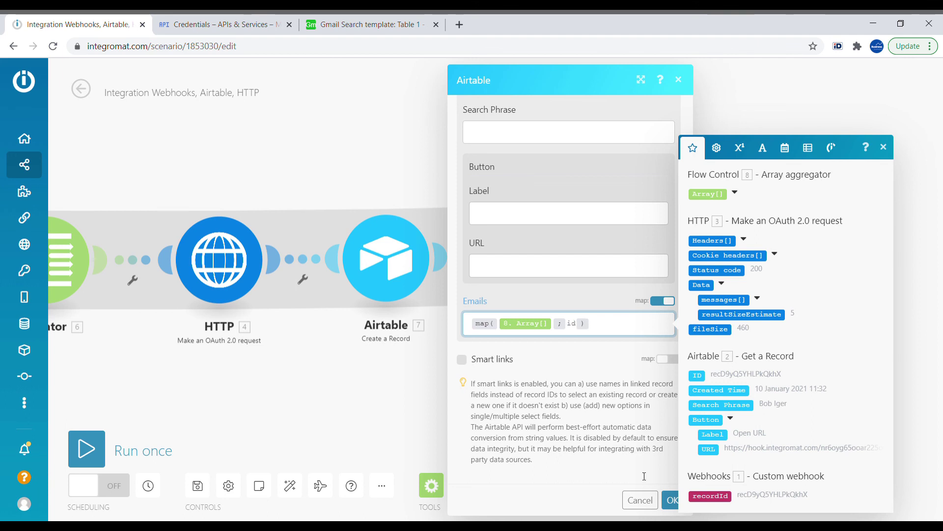
pyautogui.click(670, 499)
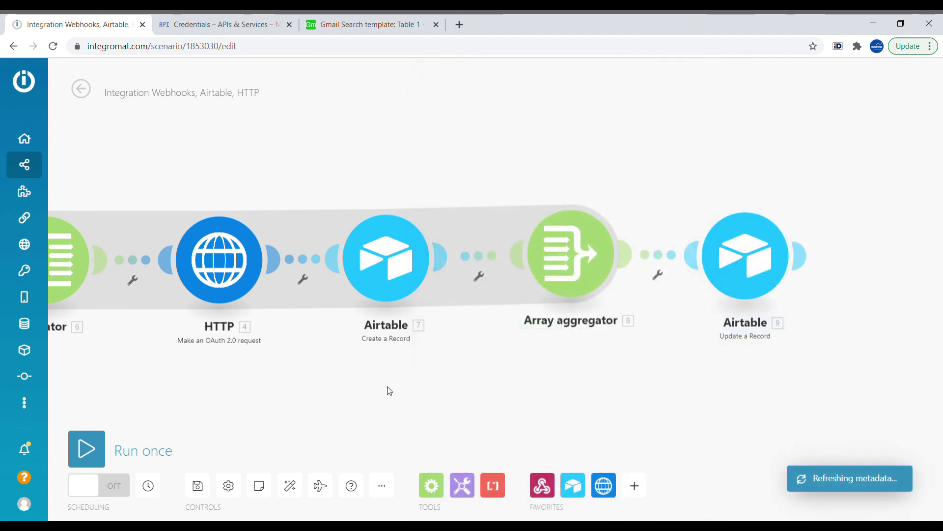
# - Run the scenario once, processing the existing queued data
pyautogui.click(87, 448)
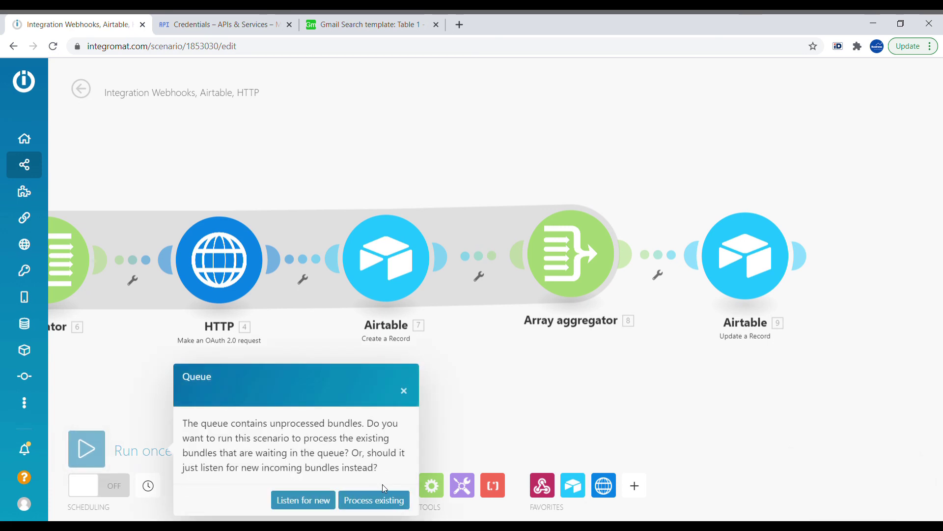
pyautogui.click(383, 502)
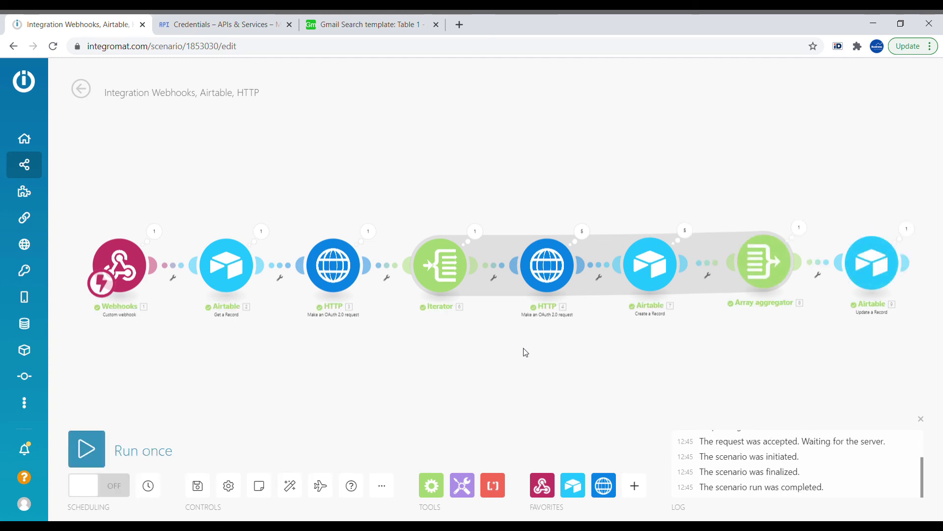
pyautogui.click(321, 16)
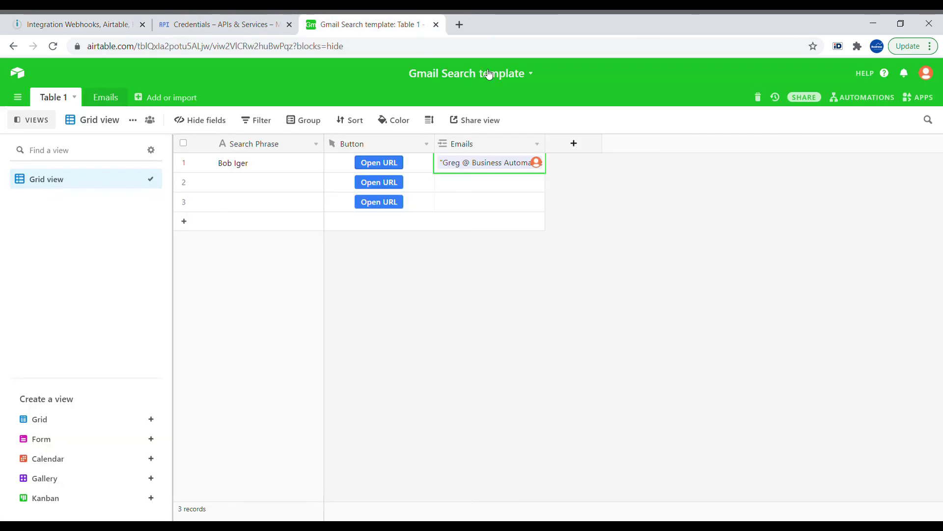
# - Inspect the email records now linked in the first Airtable row's Emails field
pyautogui.click(498, 182)
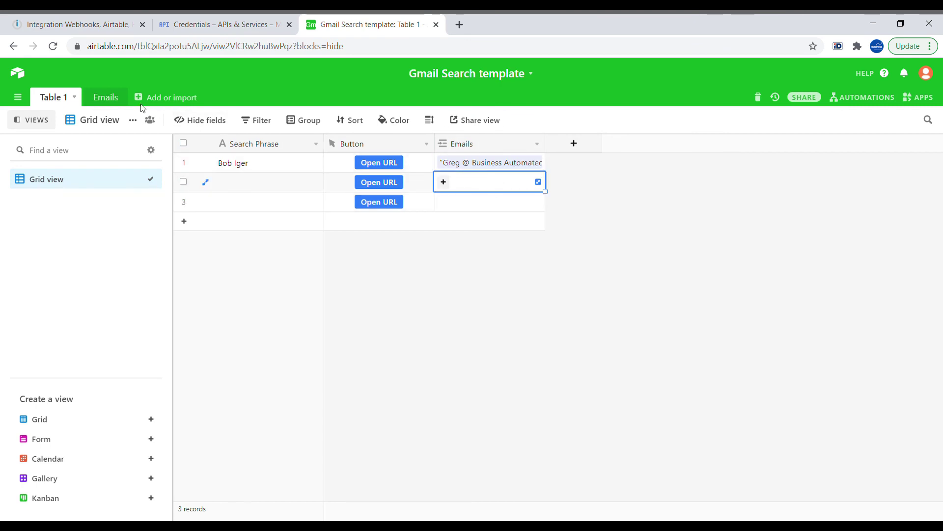
pyautogui.click(494, 163)
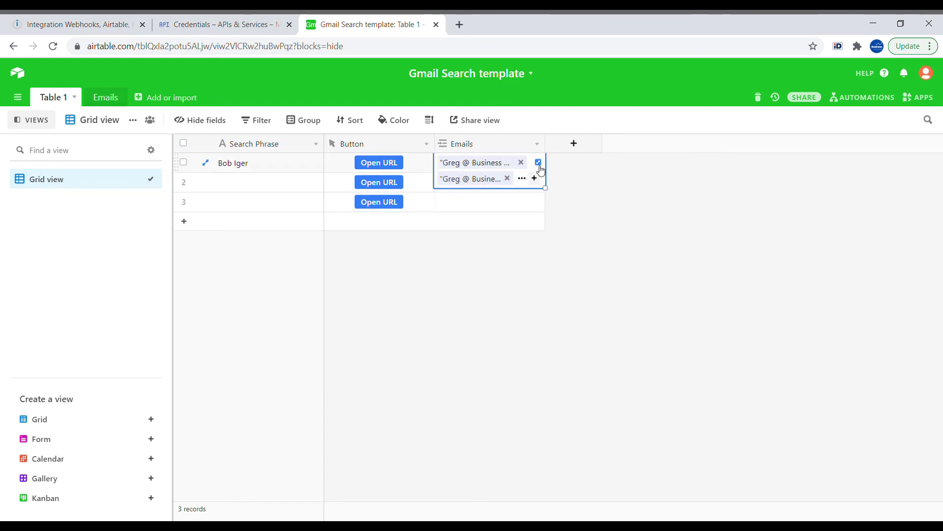
pyautogui.click(542, 166)
pyautogui.scroll(-1, 716, 174)
pyautogui.scroll(-1, 716, 177)
pyautogui.scroll(1, 688, 192)
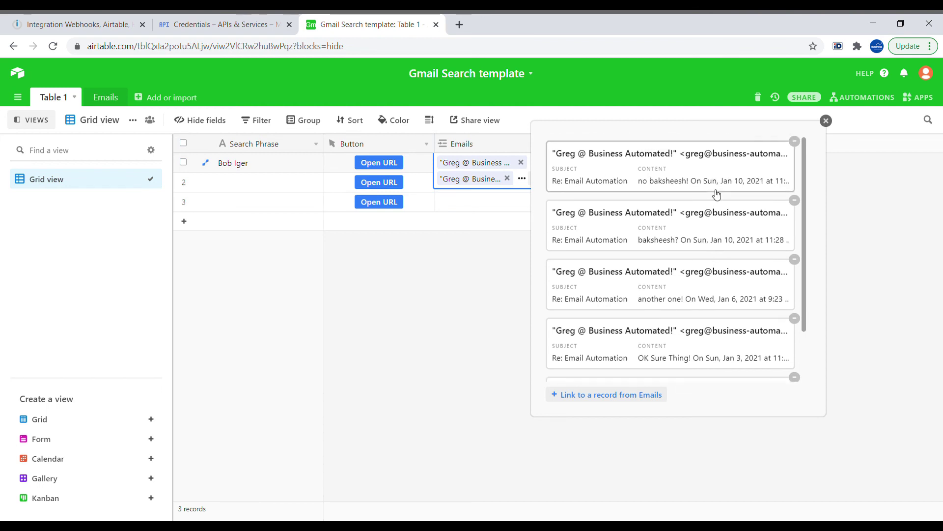
pyautogui.click(277, 186)
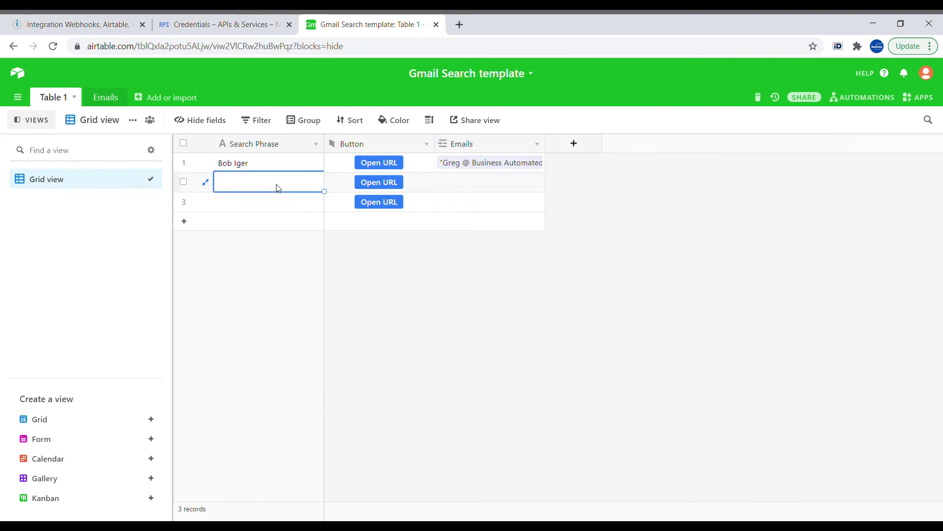
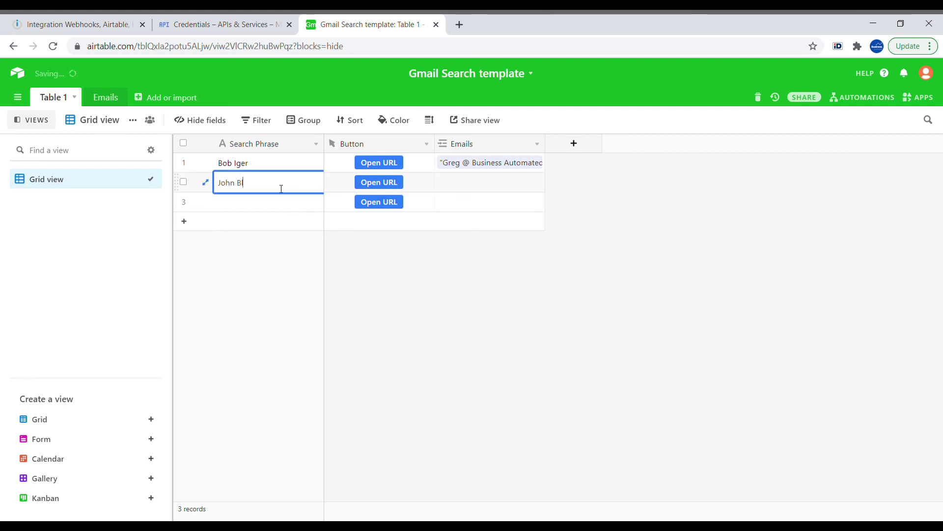
# - Enter a person's name as row 2's search phrase and turn on scenario scheduling
pyautogui.press('Return')
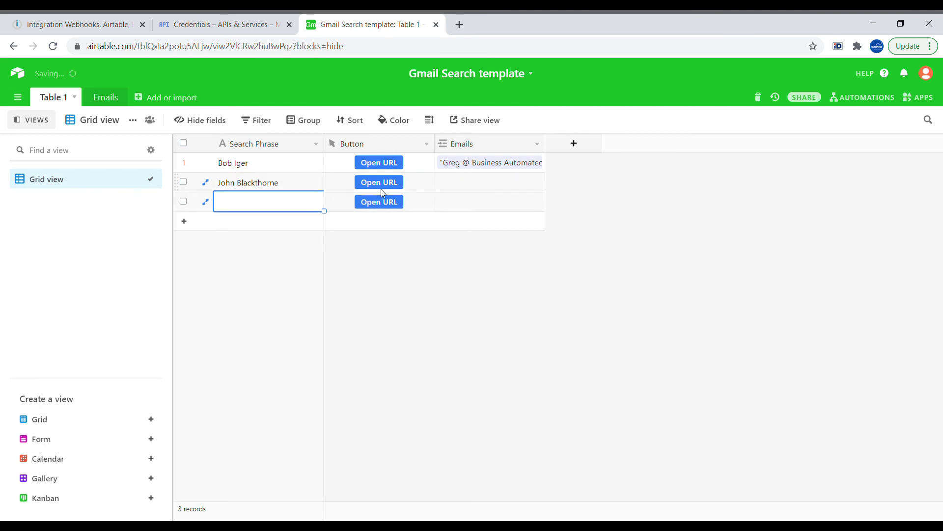
pyautogui.click(123, 30)
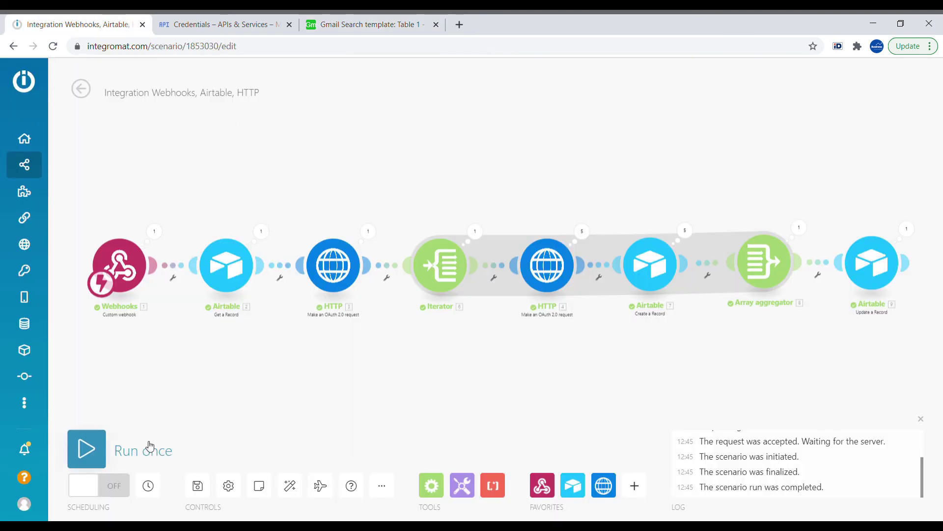
pyautogui.click(83, 449)
pyautogui.click(94, 454)
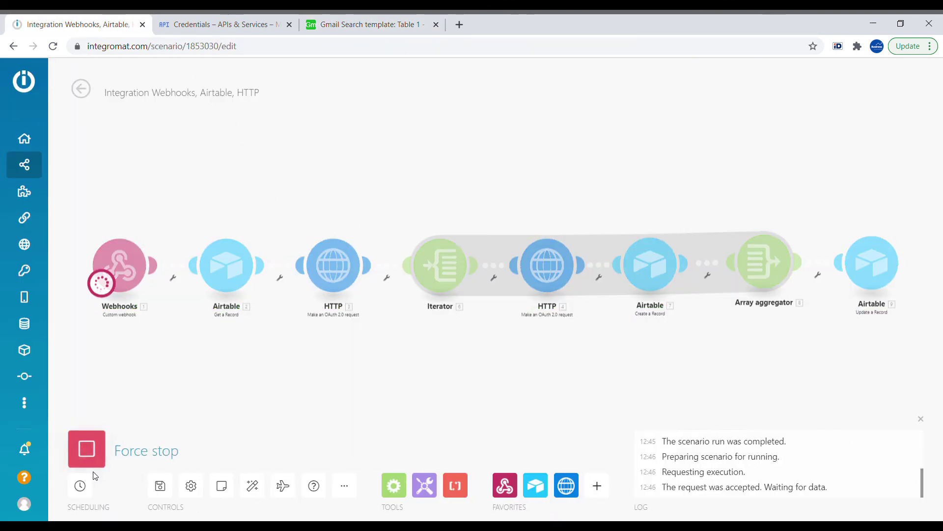
pyautogui.click(98, 485)
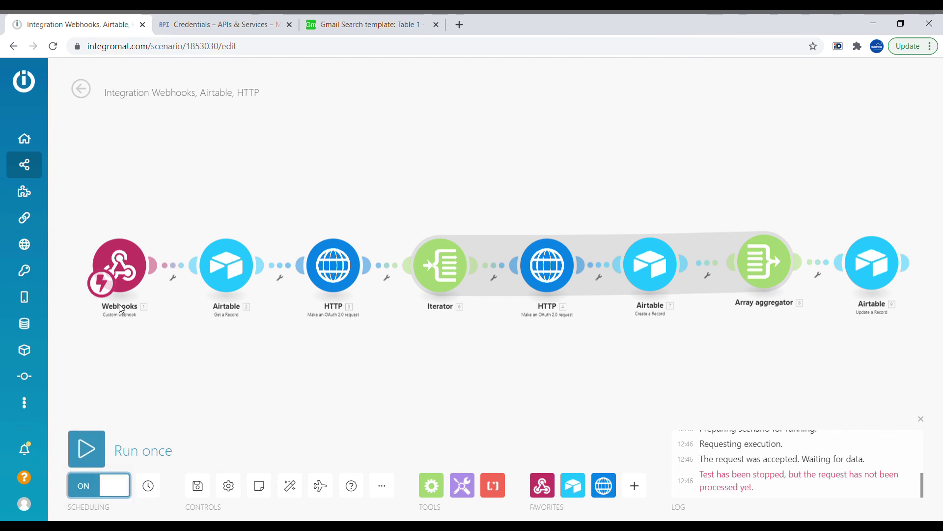
# - Trigger the scenario for row 2, then add 'baksheesh' as row 3 and trigger it
pyautogui.click(314, 27)
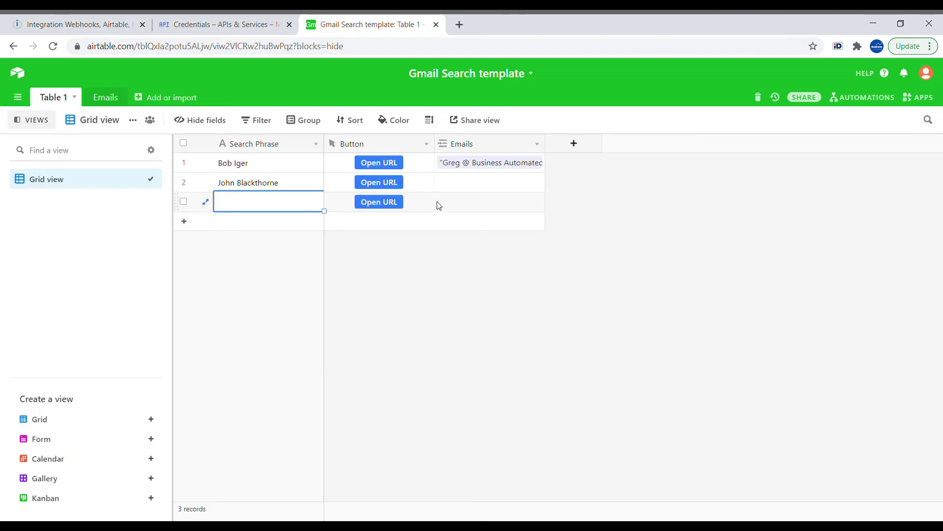
pyautogui.click(388, 185)
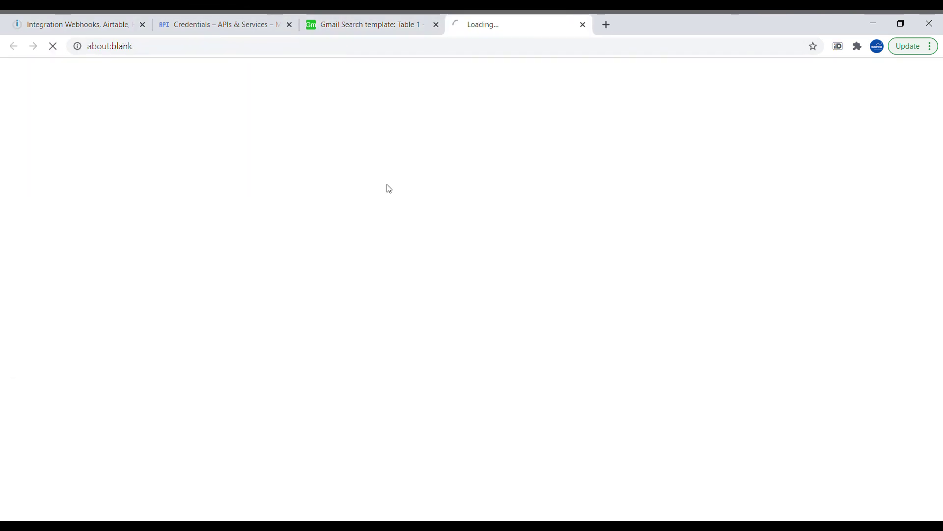
pyautogui.click(583, 25)
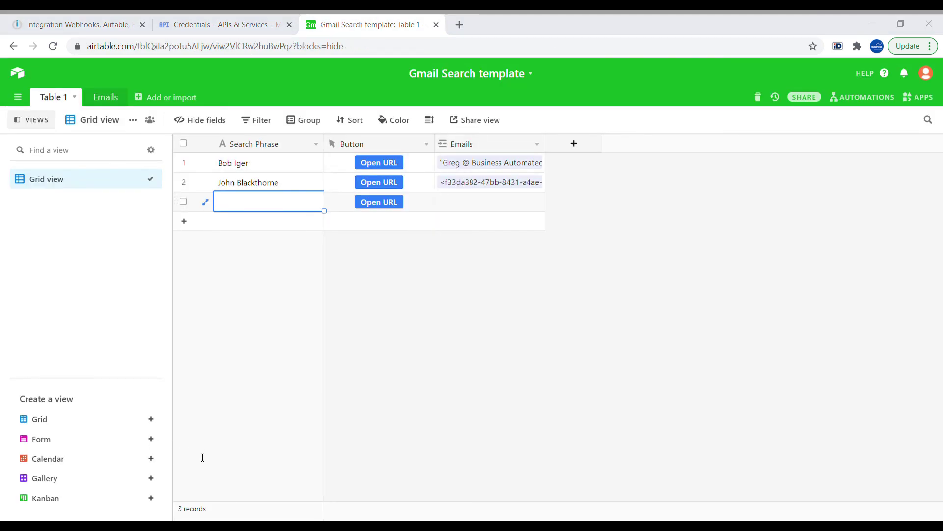
pyautogui.write('baksheesh')
pyautogui.click(401, 202)
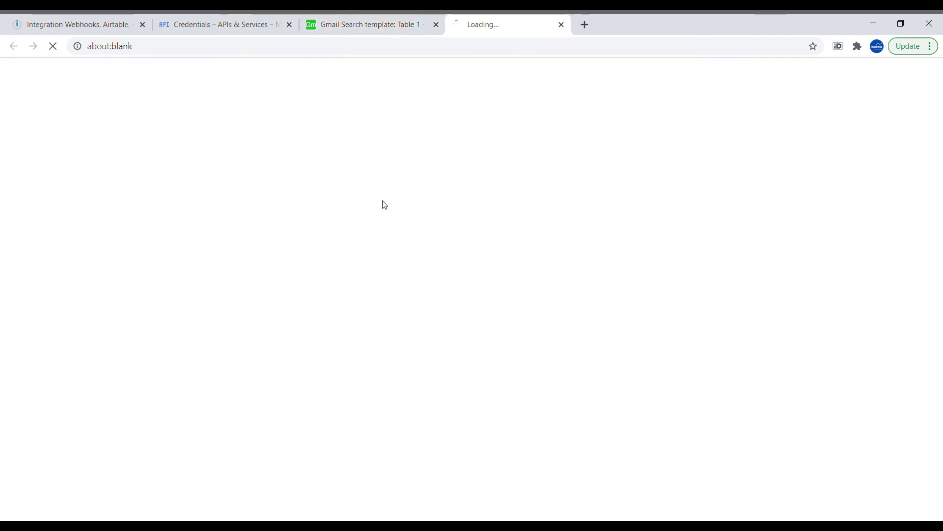
pyautogui.click(584, 25)
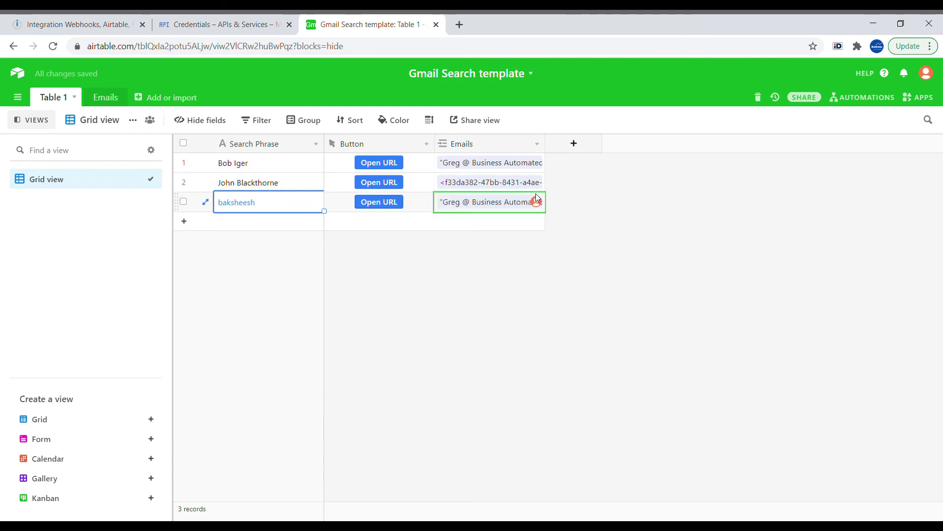
# - Verify the baksheesh row's Emails field links the two Re: Email Automation emails
pyautogui.click(512, 210)
pyautogui.click(536, 192)
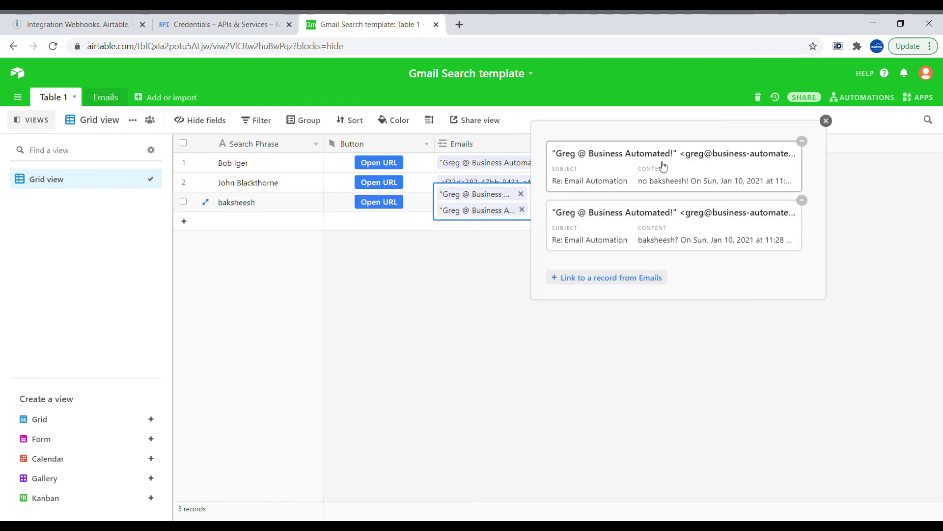
pyautogui.click(826, 120)
pyautogui.click(564, 278)
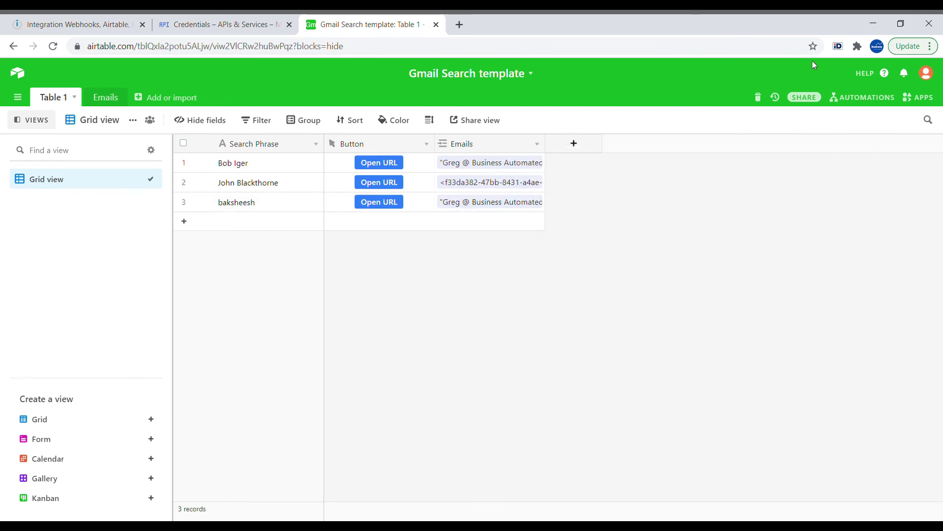